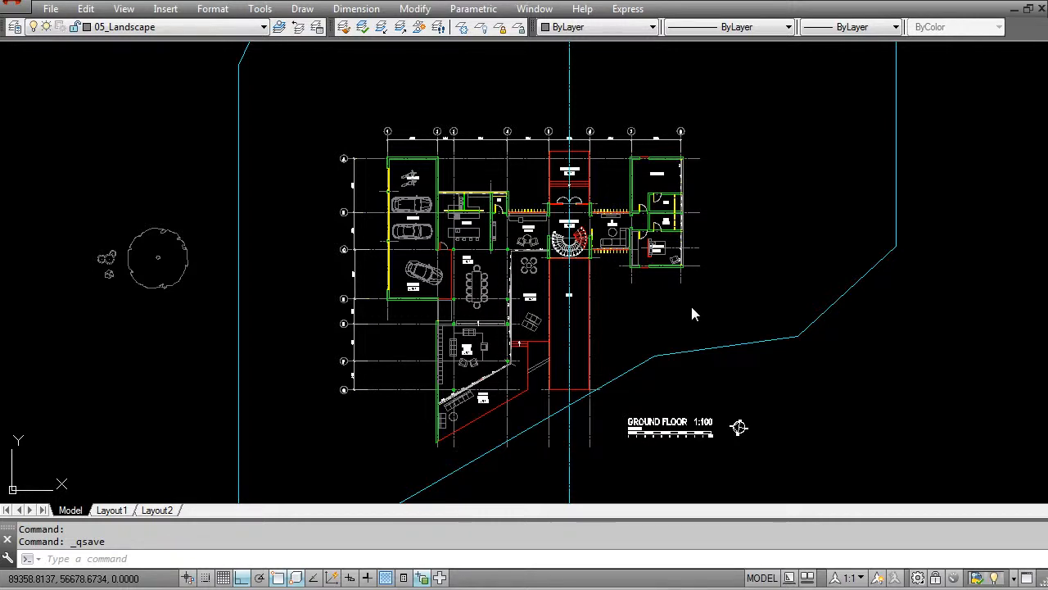
- Turn on the 00_Image Underlay layer to show the site sketch behind the floor plan
click(136, 28)
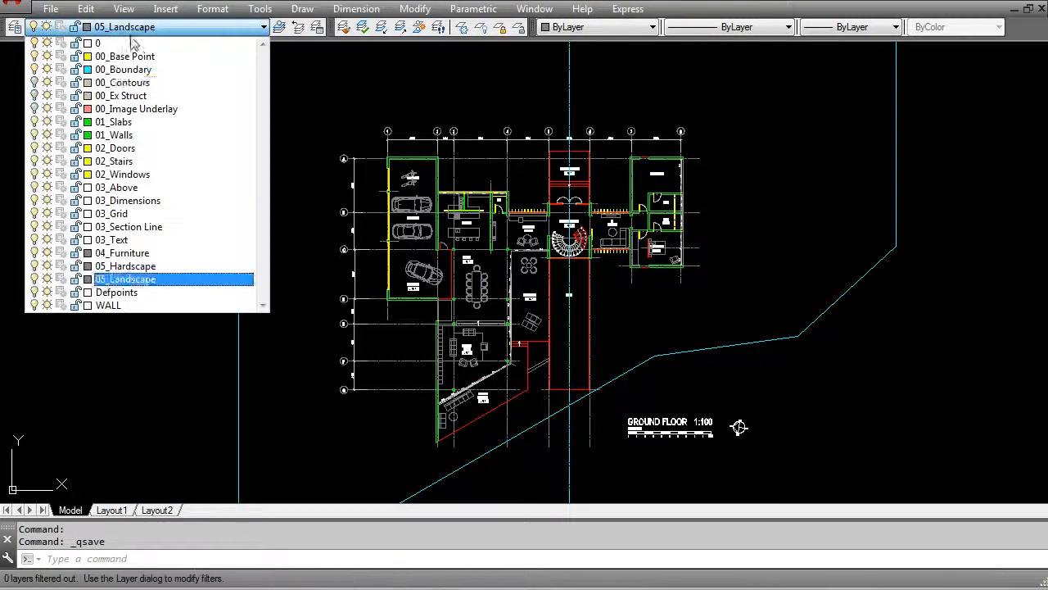
click(44, 110)
click(94, 338)
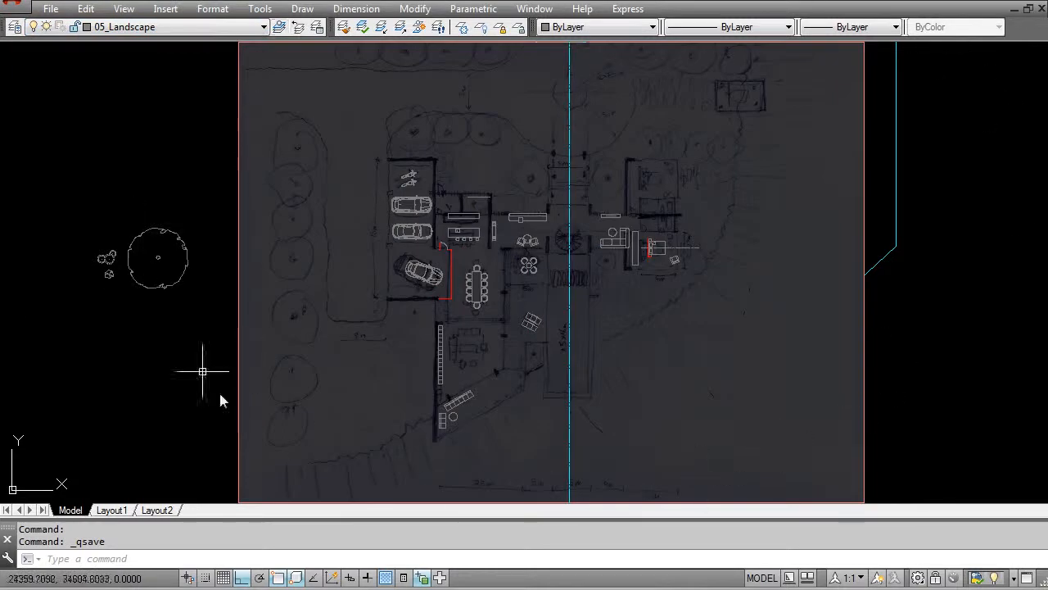
- Examine the trees, driveway and garden outlines drawn on the sketch around the house
scroll(543, 382, up, 4)
scroll(552, 390, down, 2)
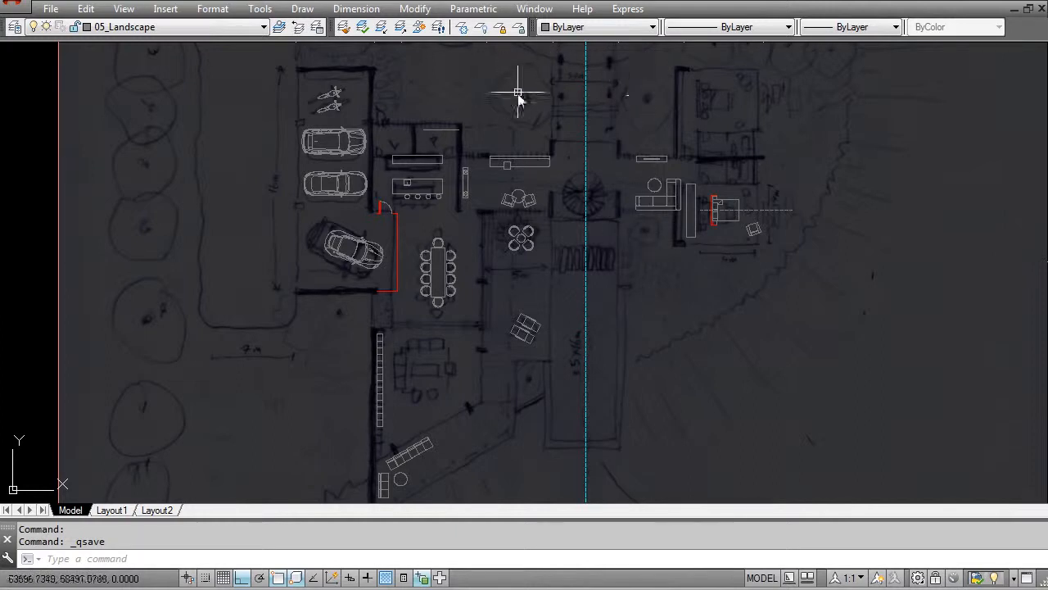
middle_drag(459, 138, 431, 326)
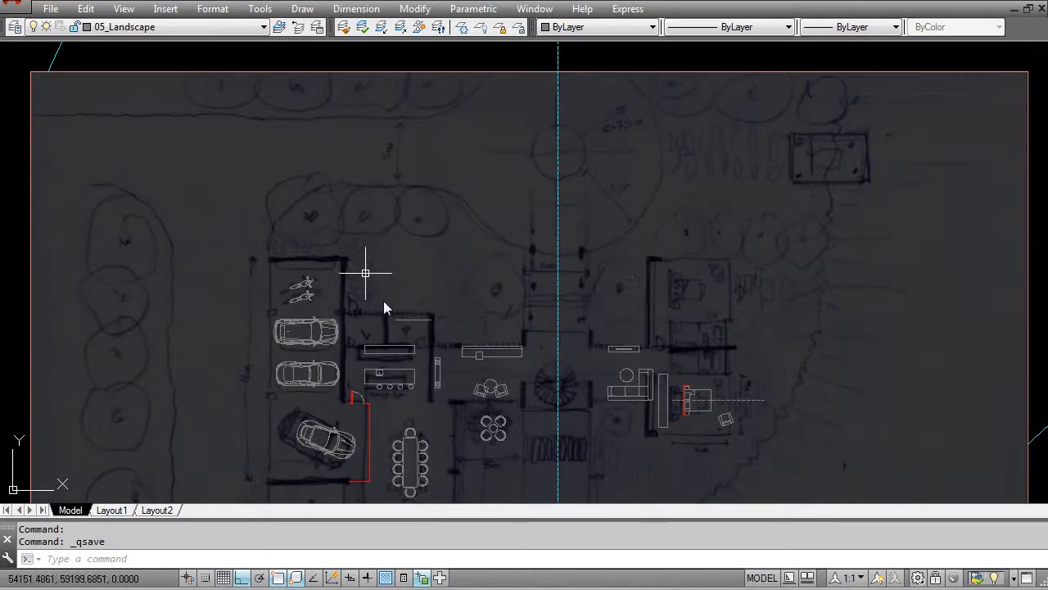
scroll(366, 262, down, 2)
middle_drag(323, 285, 304, 235)
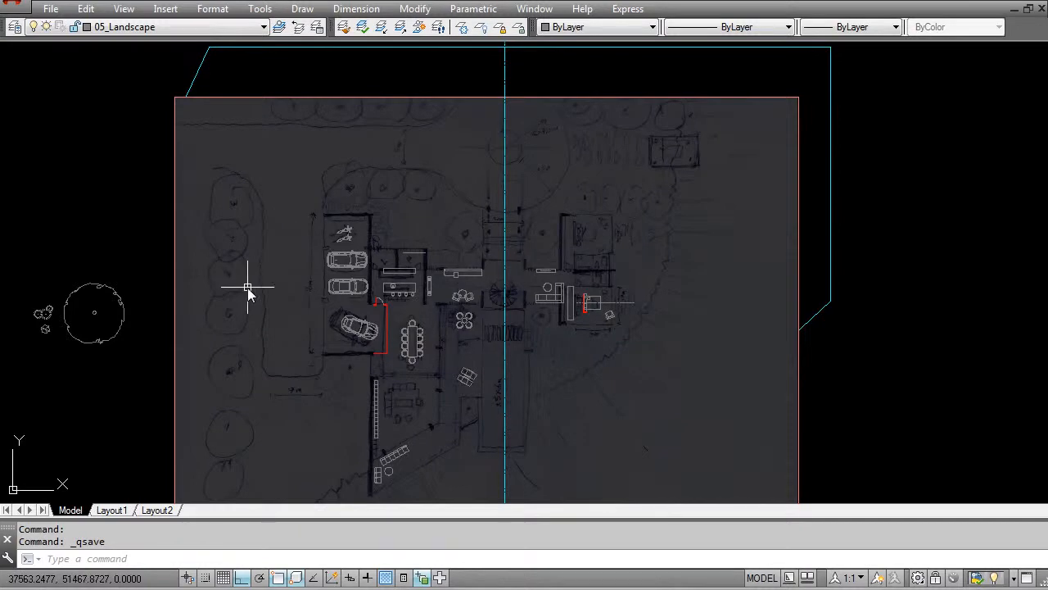
middle_drag(365, 352, 371, 318)
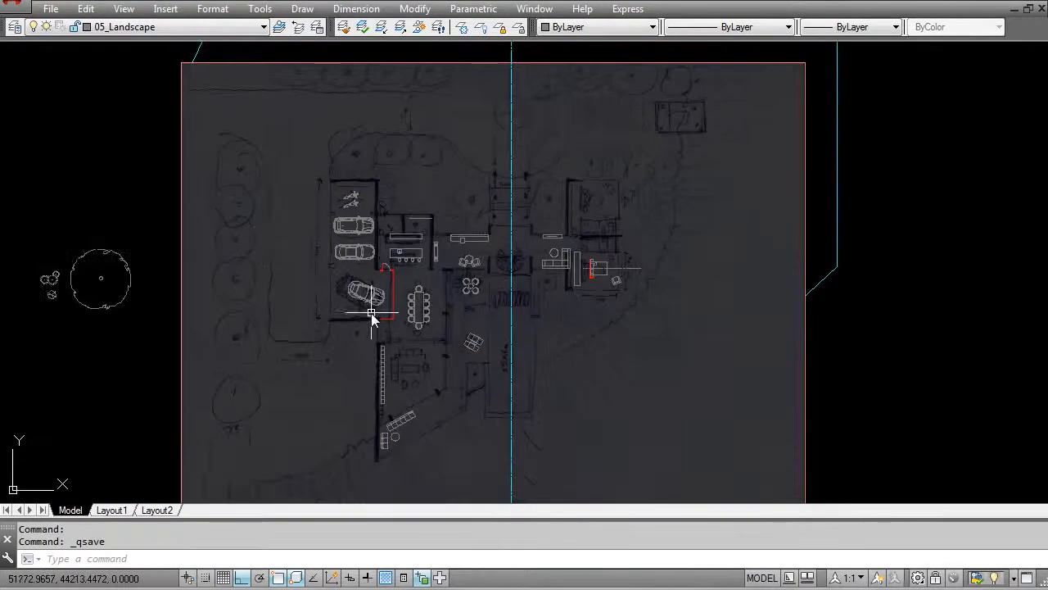
- Switch to the block library drawing and examine its palm and shrub elevation blocks
key(ctrl+Tab)
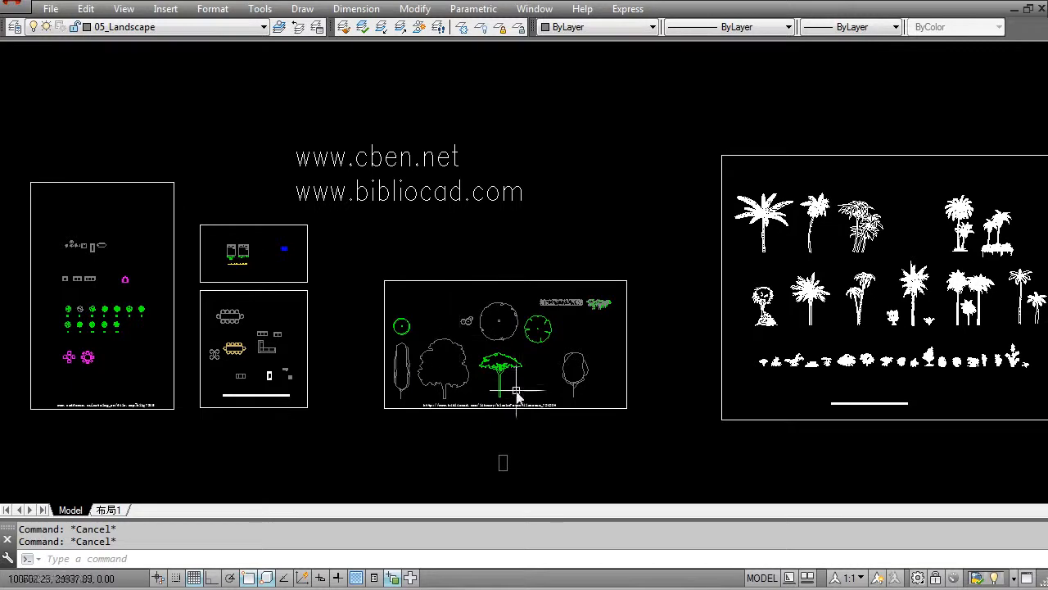
middle_drag(860, 299, 528, 300)
scroll(565, 287, up, 4)
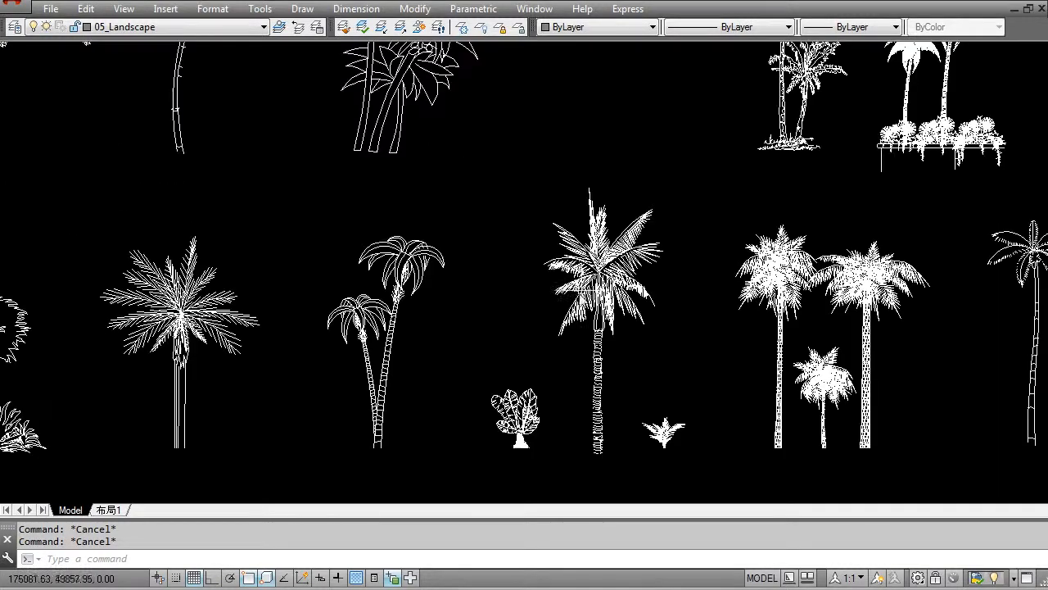
scroll(434, 247, down, 4)
scroll(229, 274, up, 6)
middle_drag(755, 338, 263, 289)
scroll(402, 281, down, 4)
scroll(562, 246, up, 4)
middle_drag(562, 245, 445, 281)
scroll(445, 281, down, 2)
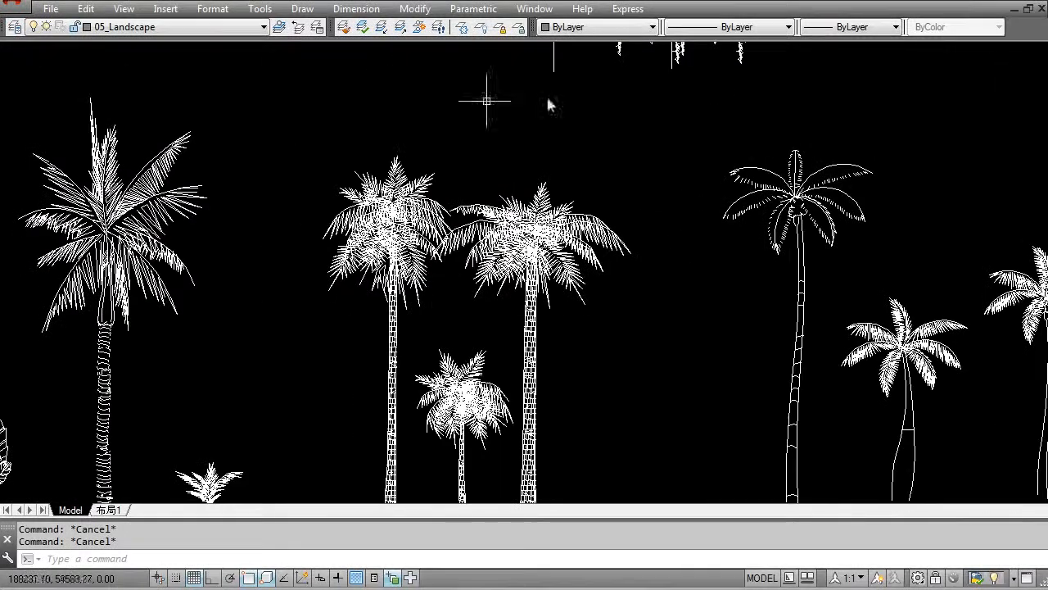
scroll(529, 430, up, 6)
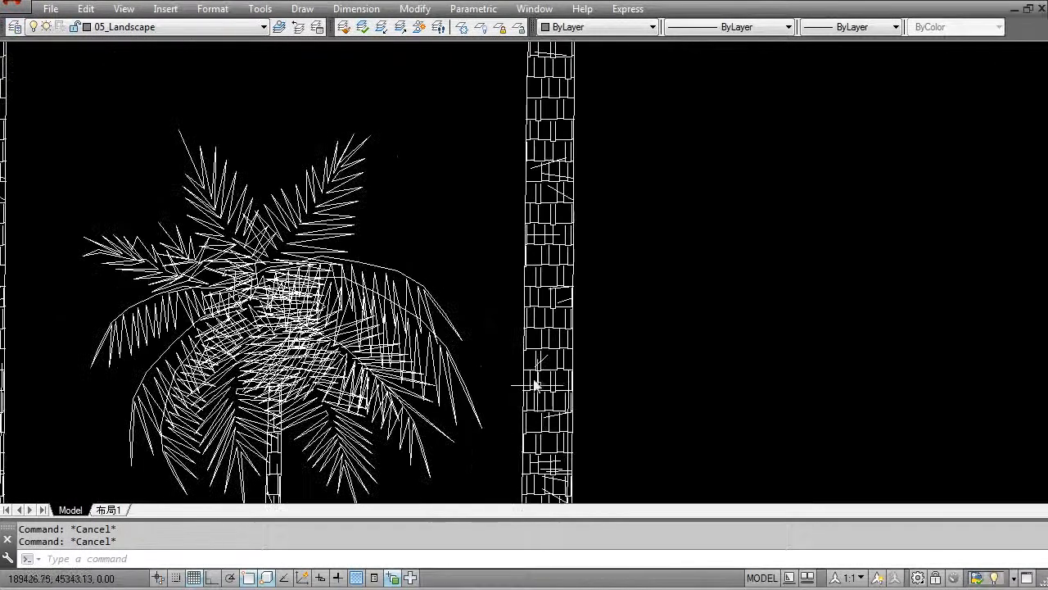
scroll(507, 360, down, 5)
scroll(361, 233, down, 2)
scroll(450, 217, down, 2)
scroll(449, 216, down, 5)
middle_drag(406, 285, 941, 241)
middle_drag(332, 253, 819, 237)
scroll(560, 249, down, 4)
middle_drag(560, 249, 374, 244)
scroll(773, 231, up, 4)
middle_drag(776, 231, 353, 211)
scroll(644, 239, up, 4)
middle_drag(701, 267, 1013, 263)
scroll(462, 234, down, 2)
middle_drag(403, 238, 1022, 277)
scroll(433, 322, up, 4)
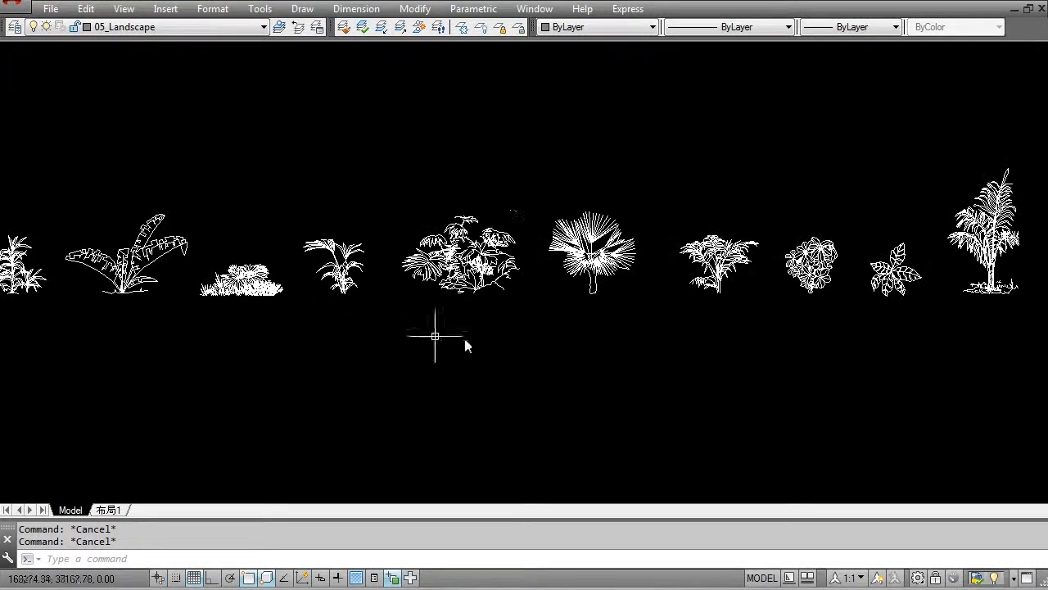
scroll(524, 236, down, 5)
middle_drag(264, 217, 548, 285)
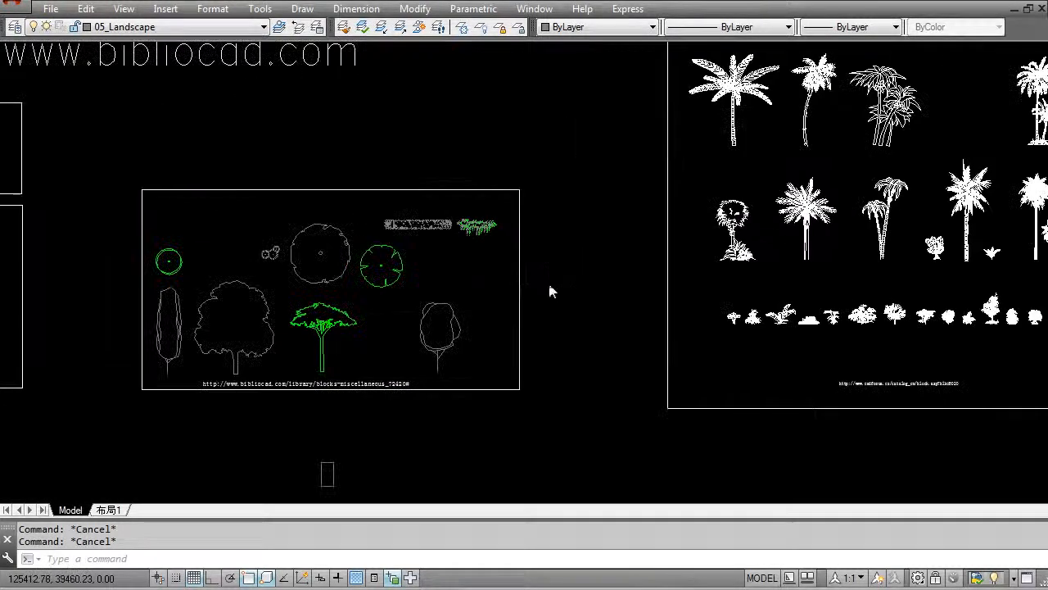
- Examine the hedge, tree plan and tree elevation blocks in the library's framed bibliocad set
scroll(434, 225, up, 8)
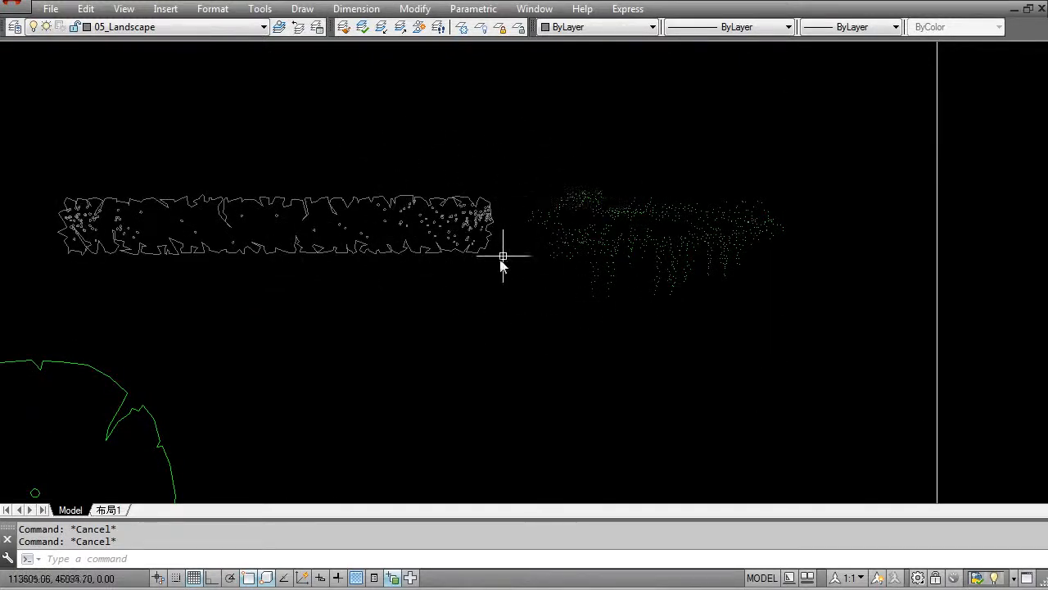
scroll(512, 204, down, 5)
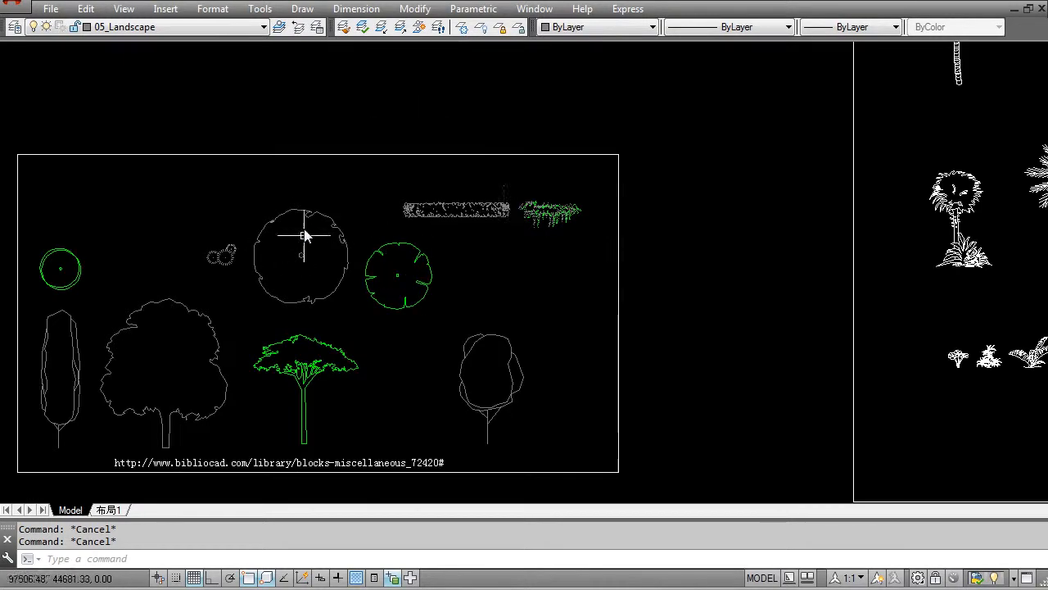
middle_drag(164, 363, 285, 335)
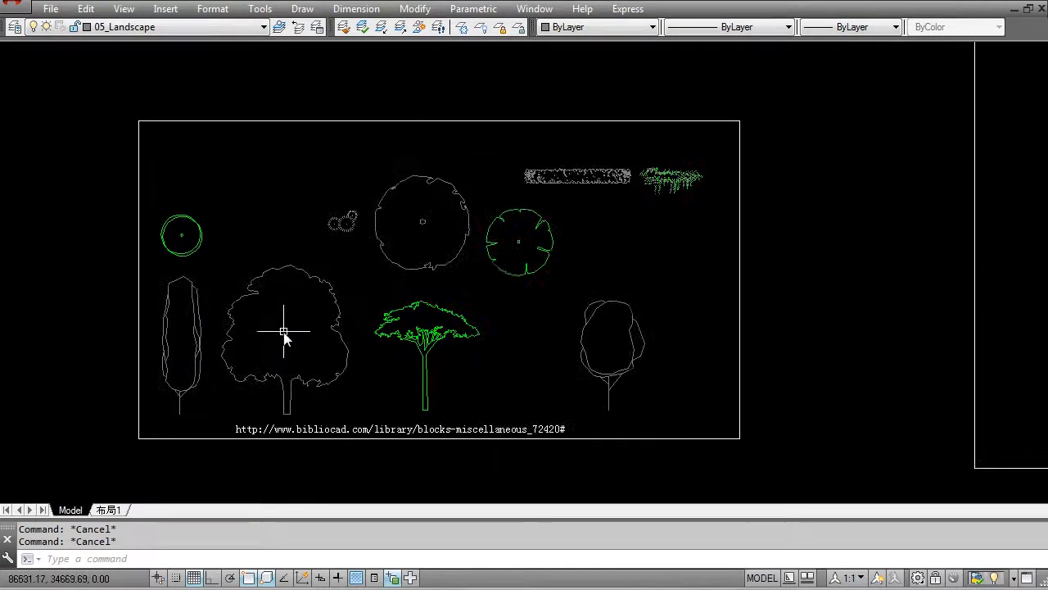
scroll(270, 381, up, 2)
middle_drag(270, 381, 406, 352)
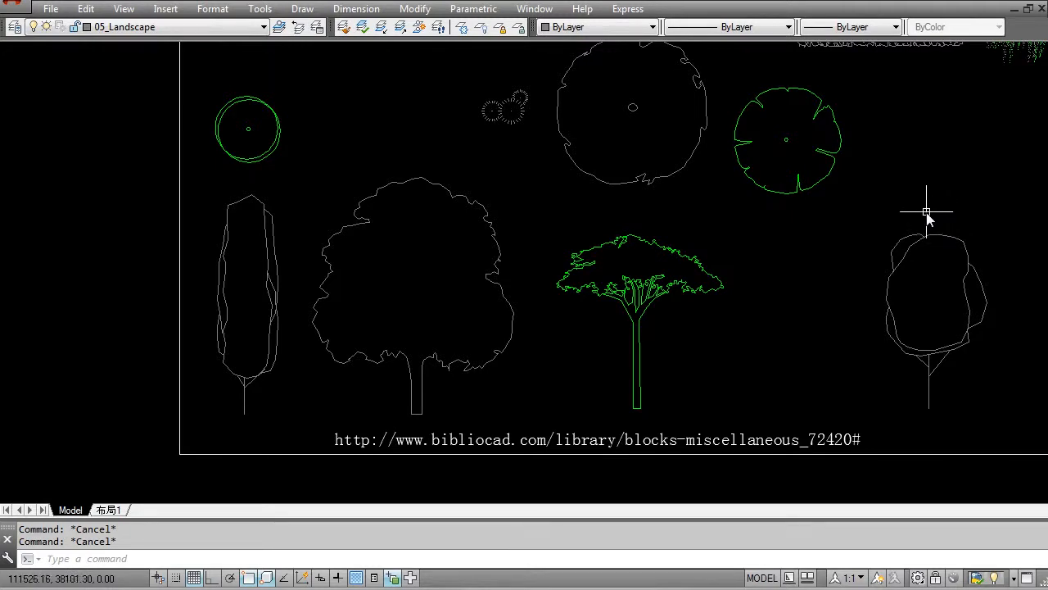
scroll(896, 297, down, 4)
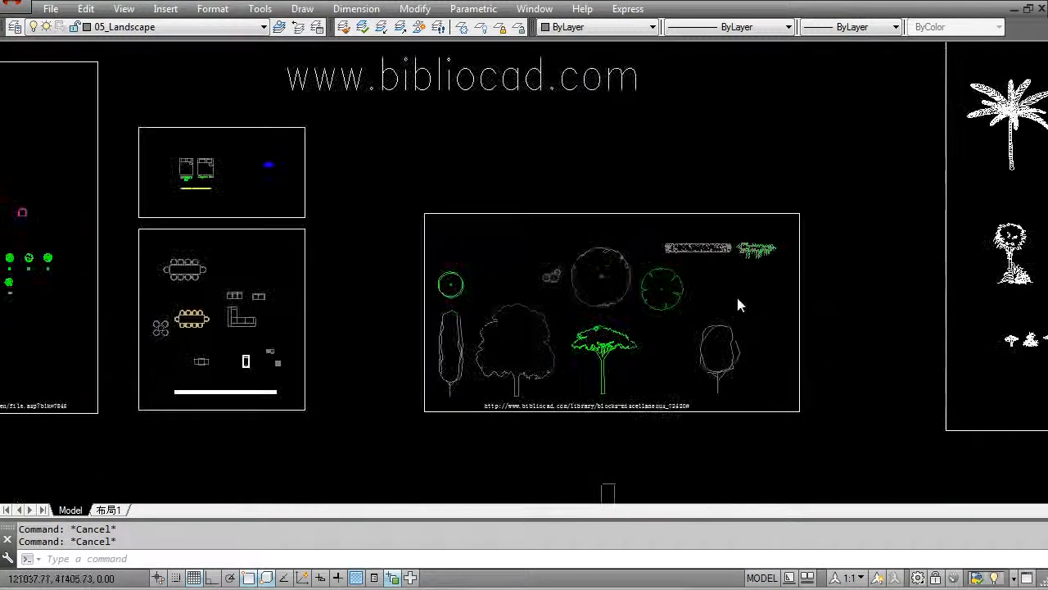
middle_drag(811, 290, 555, 302)
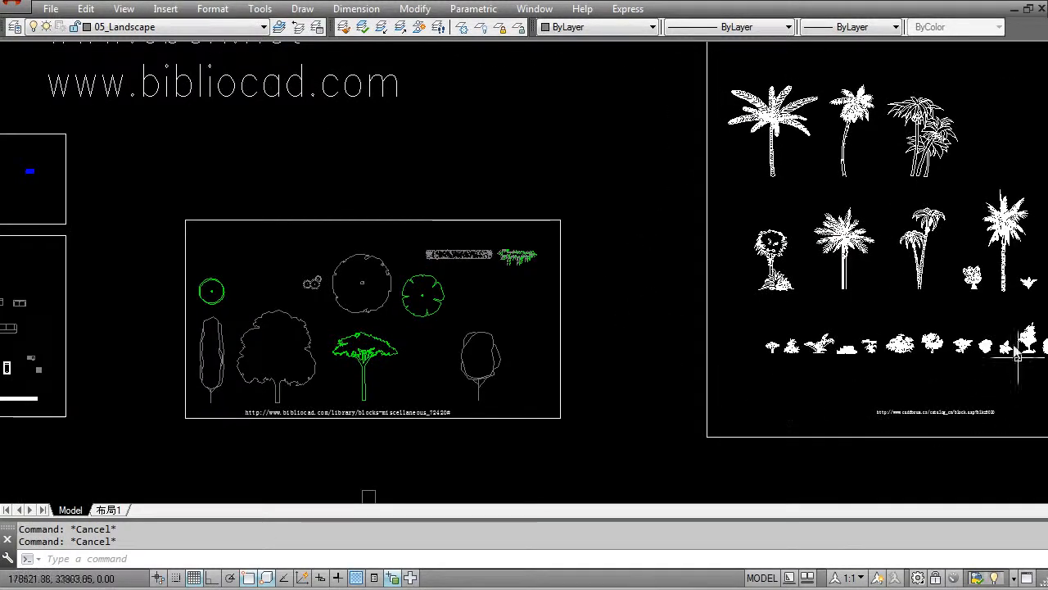
mouse_move(859, 252)
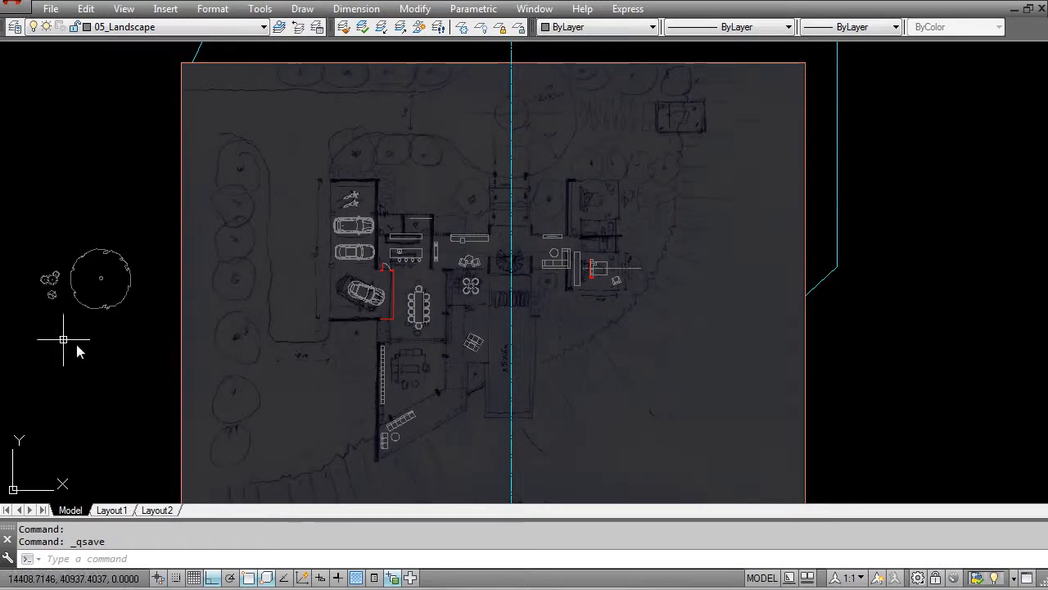
- In the floor plan drawing, compare the tree and shrub blocks beside the sketch with the planting drawn on it
scroll(74, 284, up, 6)
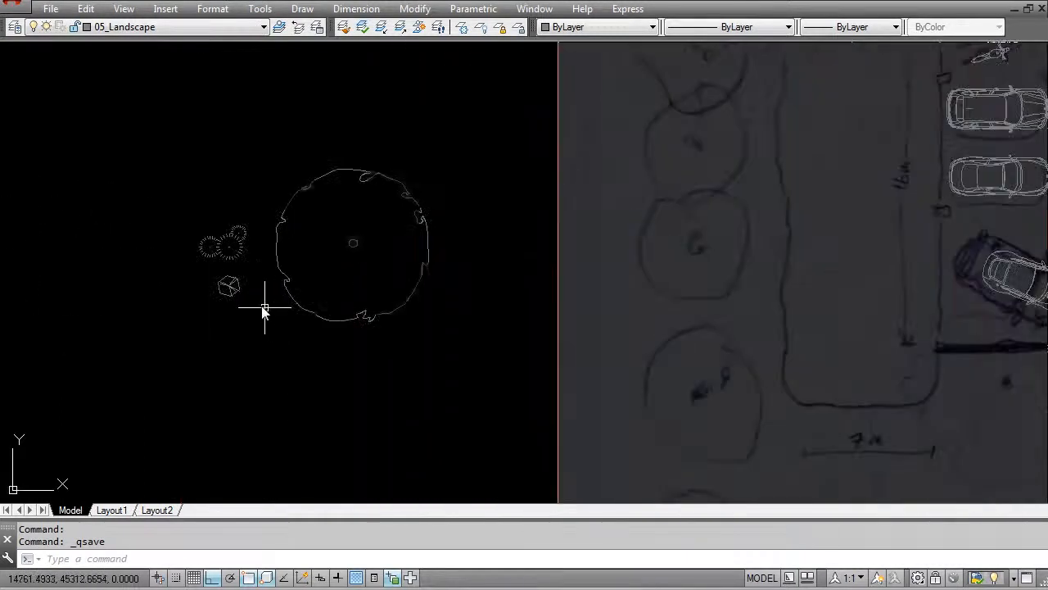
scroll(237, 280, down, 4)
middle_drag(564, 234, 494, 309)
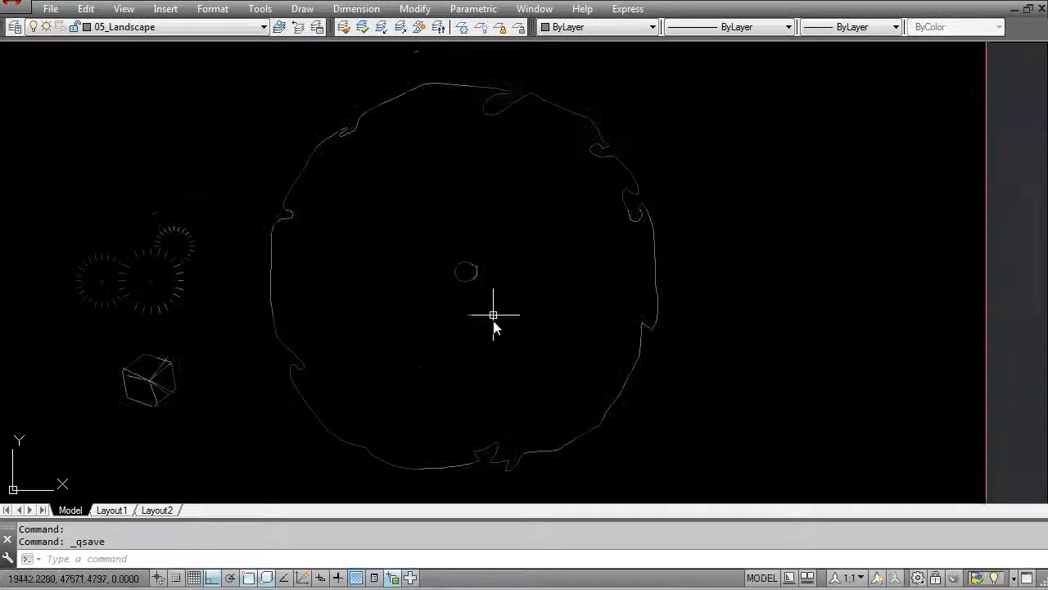
drag(494, 309, 445, 268)
scroll(445, 268, down, 4)
key(Escape)
scroll(394, 286, down, 3)
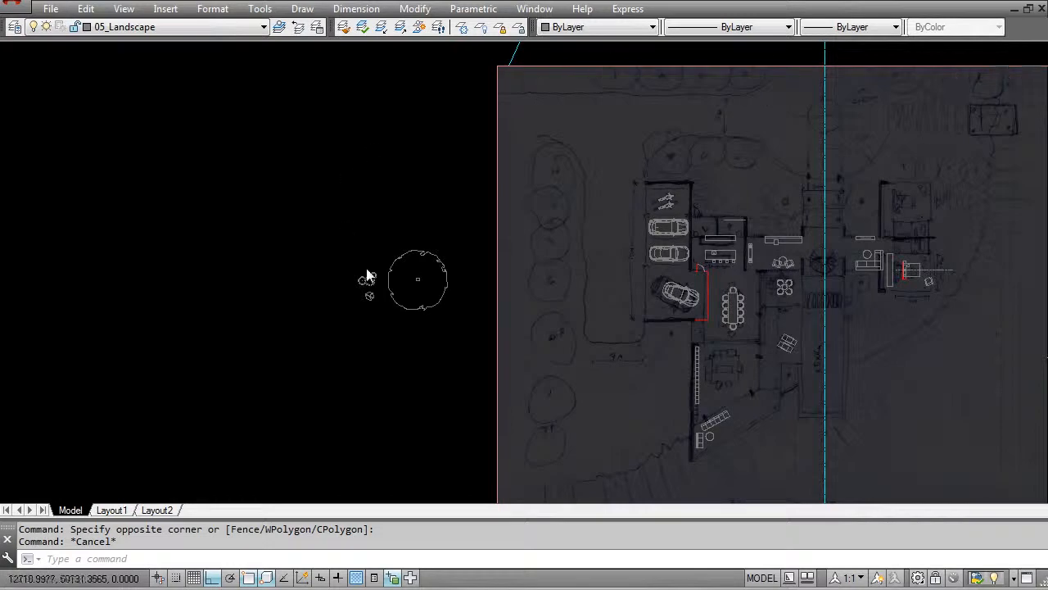
scroll(362, 276, up, 6)
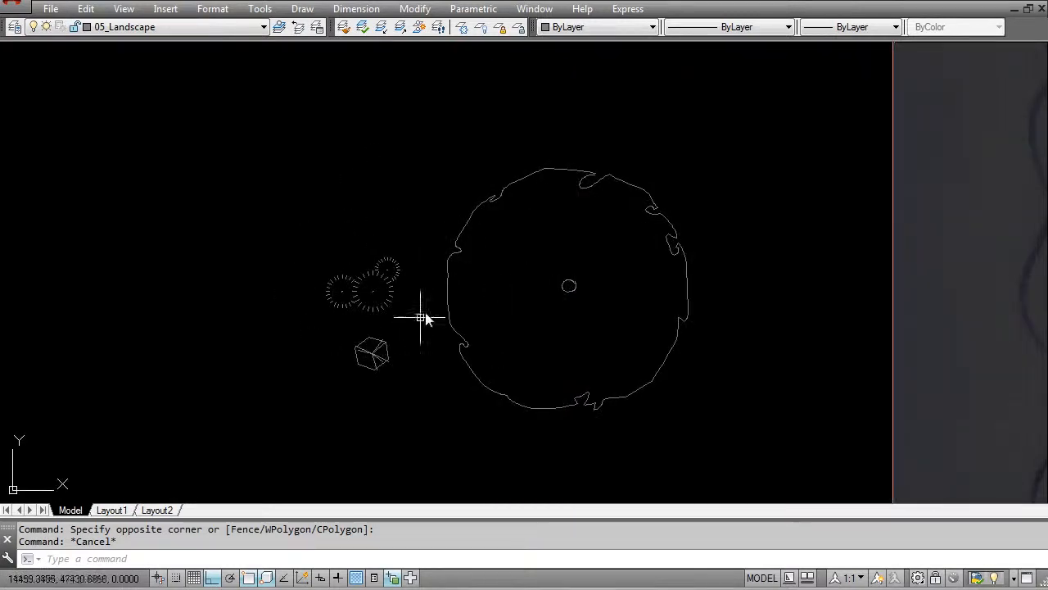
scroll(385, 284, up, 8)
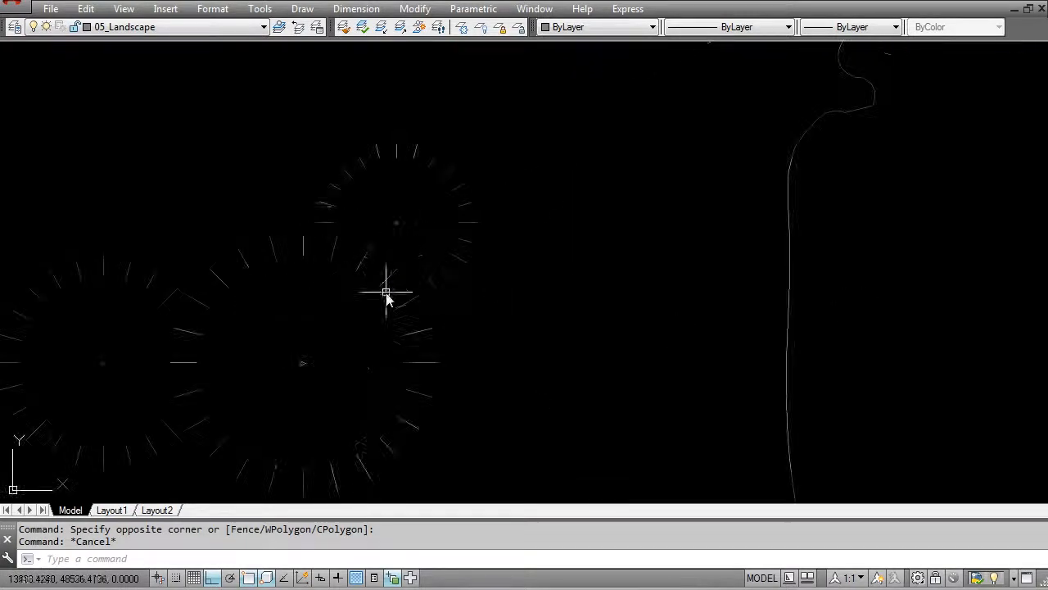
scroll(341, 319, down, 5)
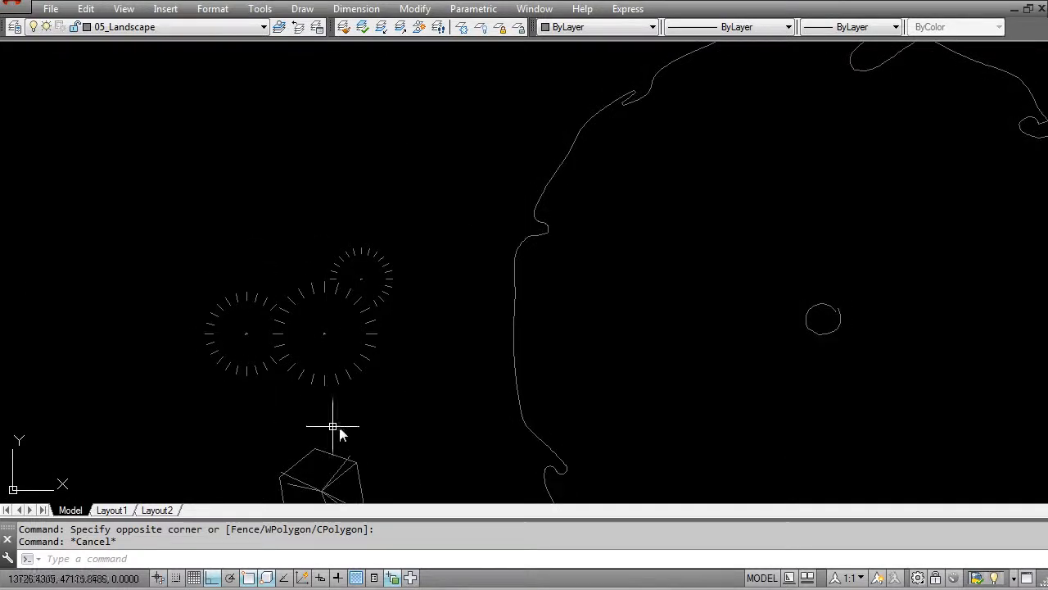
scroll(335, 297, down, 9)
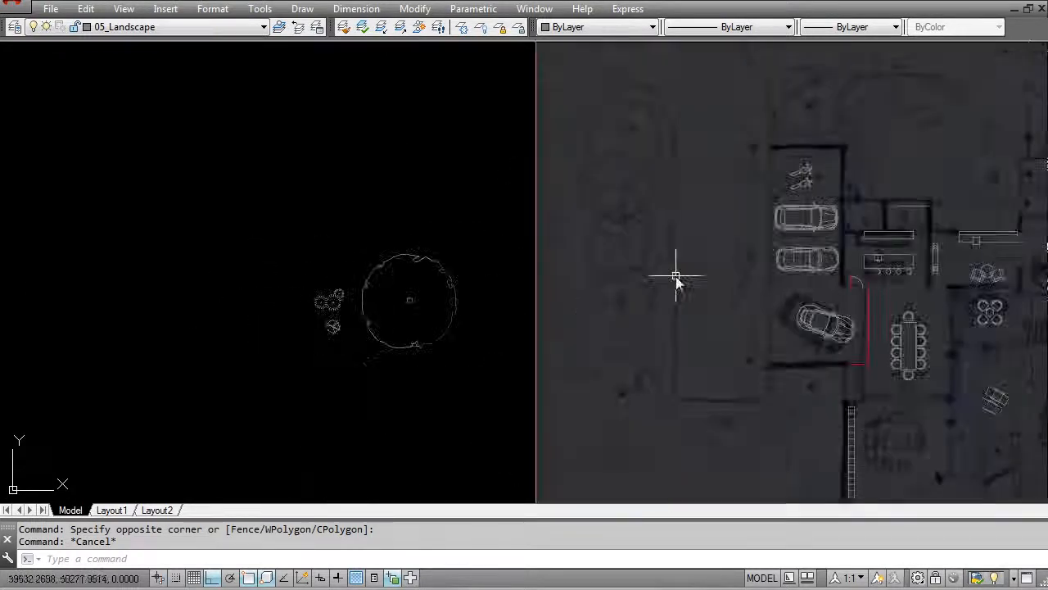
middle_drag(759, 317, 610, 315)
scroll(172, 293, up, 6)
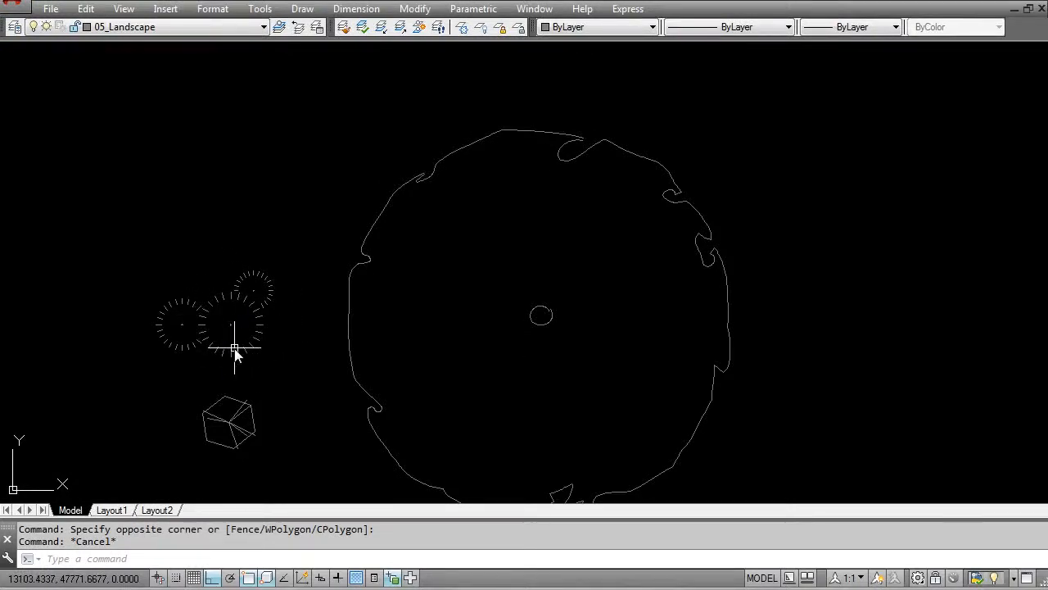
middle_drag(261, 330, 277, 277)
scroll(277, 276, down, 7)
middle_drag(827, 401, 657, 341)
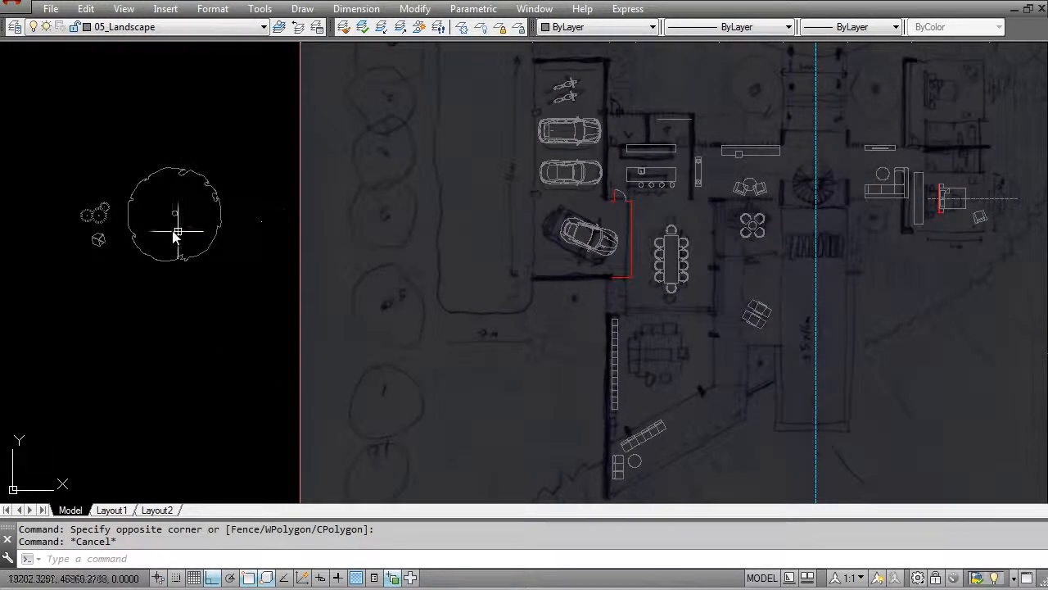
scroll(183, 230, up, 7)
middle_drag(17, 262, 293, 262)
scroll(319, 275, down, 5)
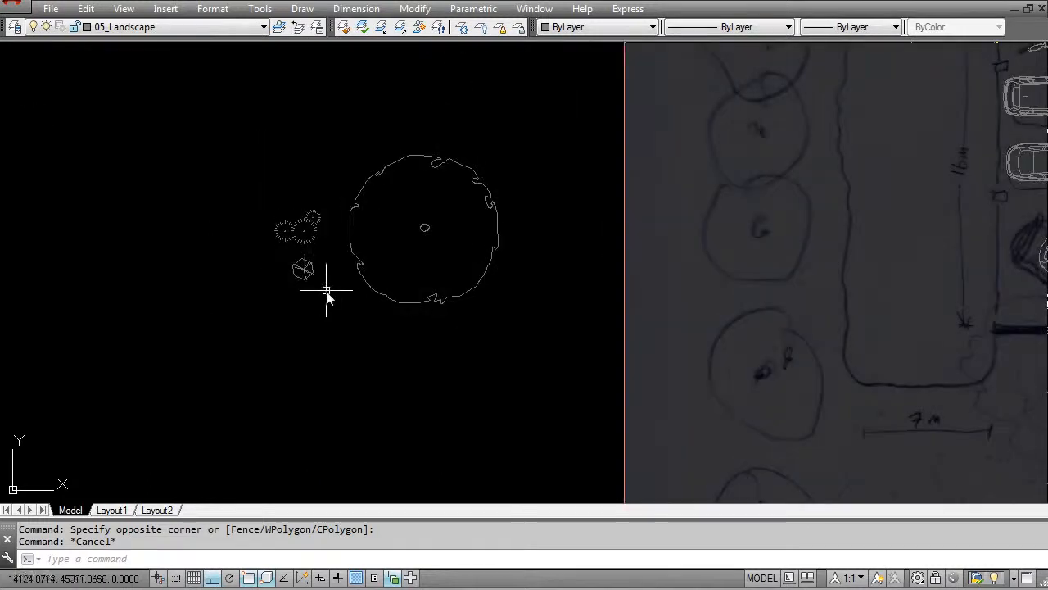
key(Escape)
text(m)
key(Return)
click(328, 249)
click(285, 291)
key(Return)
scroll(285, 292, up, 8)
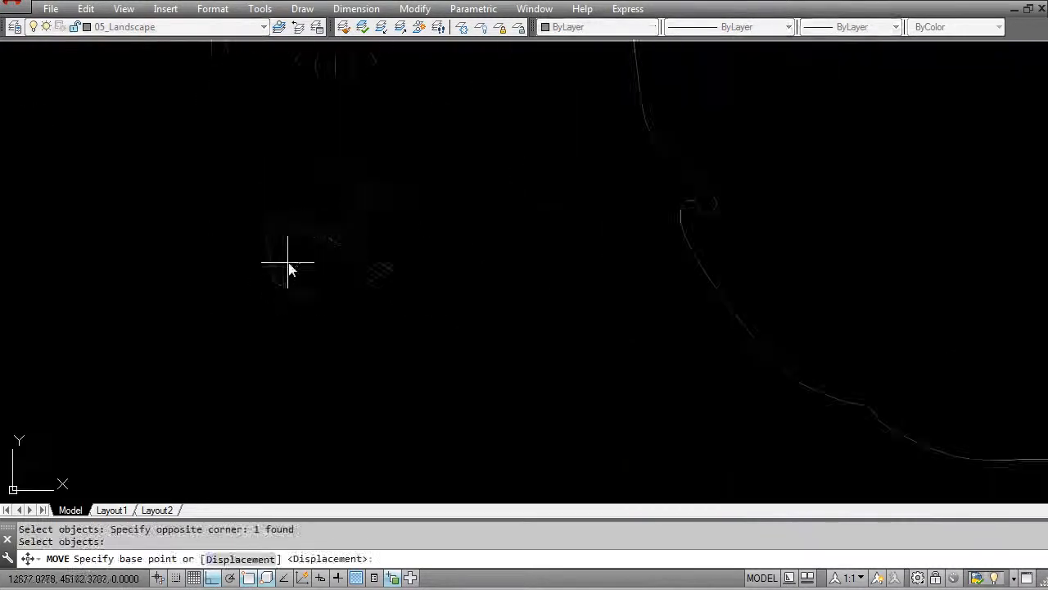
key(Escape)
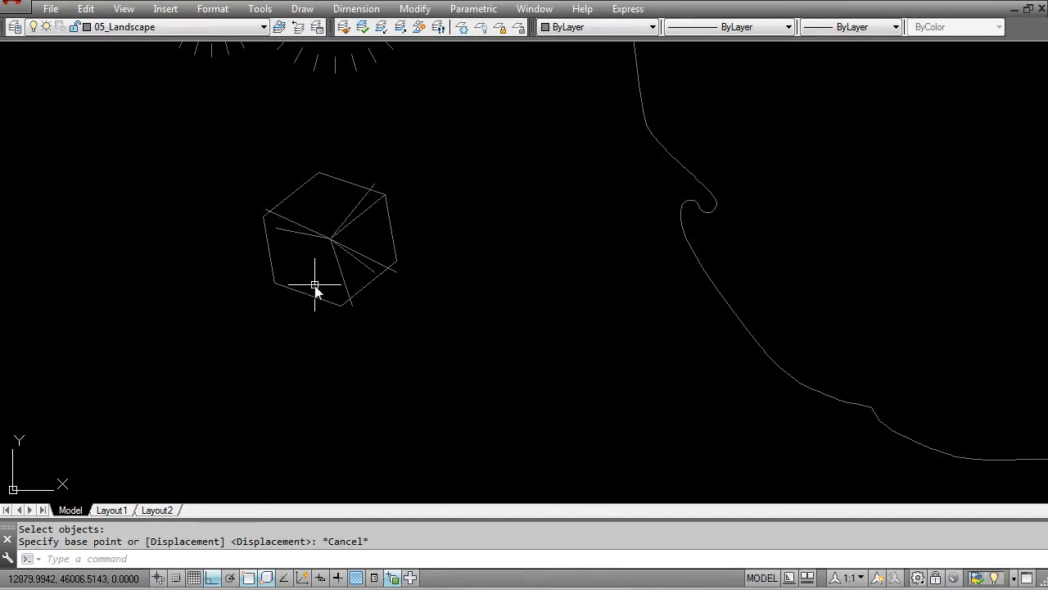
scroll(323, 293, down, 3)
scroll(336, 259, up, 5)
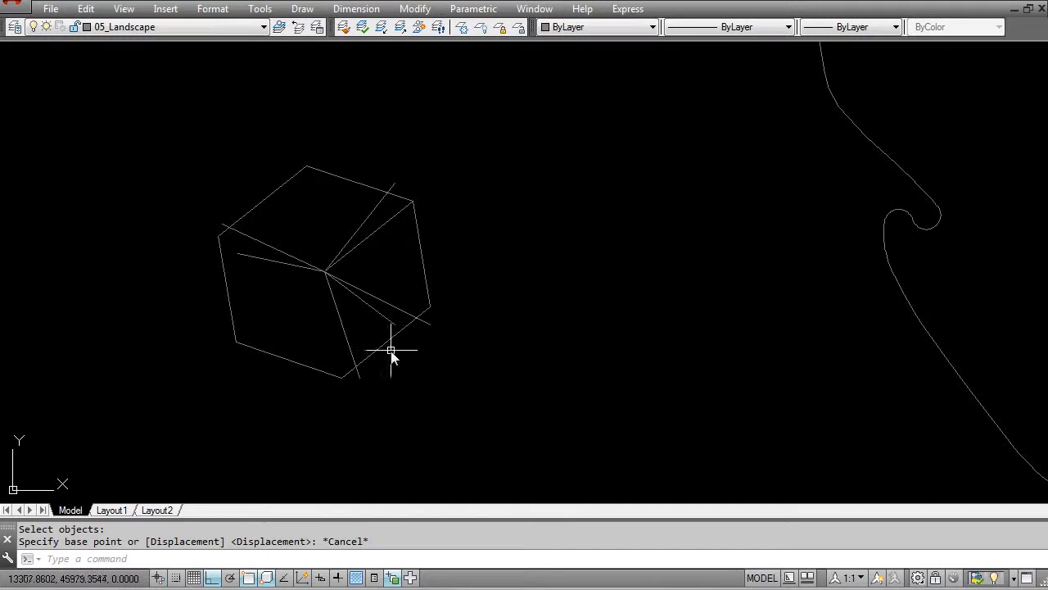
key(Escape)
key(Escape)
text(ml)
key(space)
click(412, 320)
click(336, 259)
key(Escape)
key(Escape)
key(ctrl+z)
key(Escape)
- Move the small hexagonal plant block by its centre, with Ortho off, onto the plant mark in the sketched planter beside the long central pool
text(m)
key(space)
click(393, 303)
click(335, 288)
key(Return)
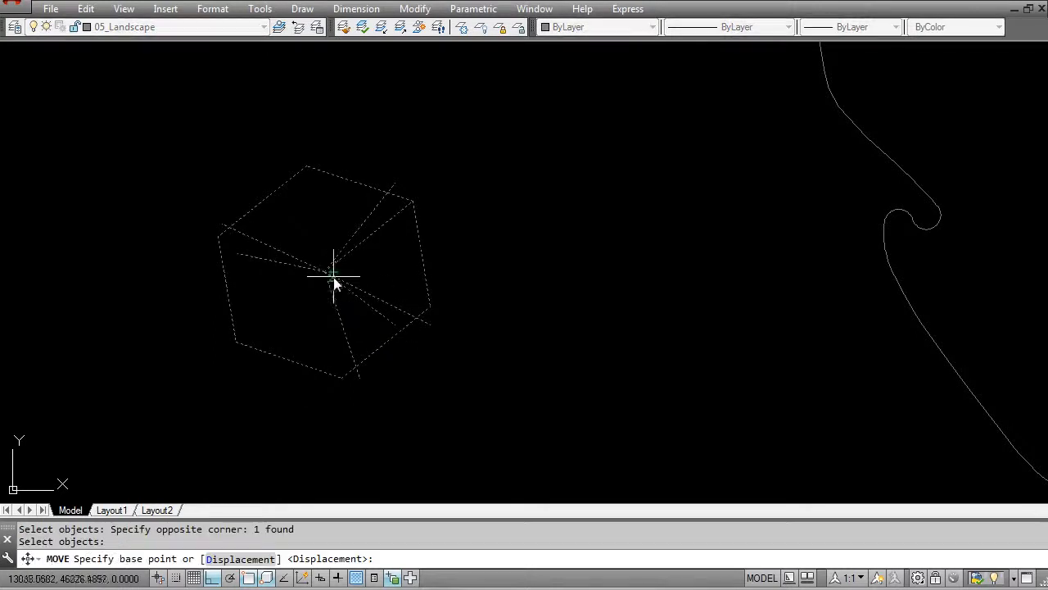
click(325, 275)
scroll(332, 335, down, 5)
key(F8)
middle_drag(635, 350, 275, 253)
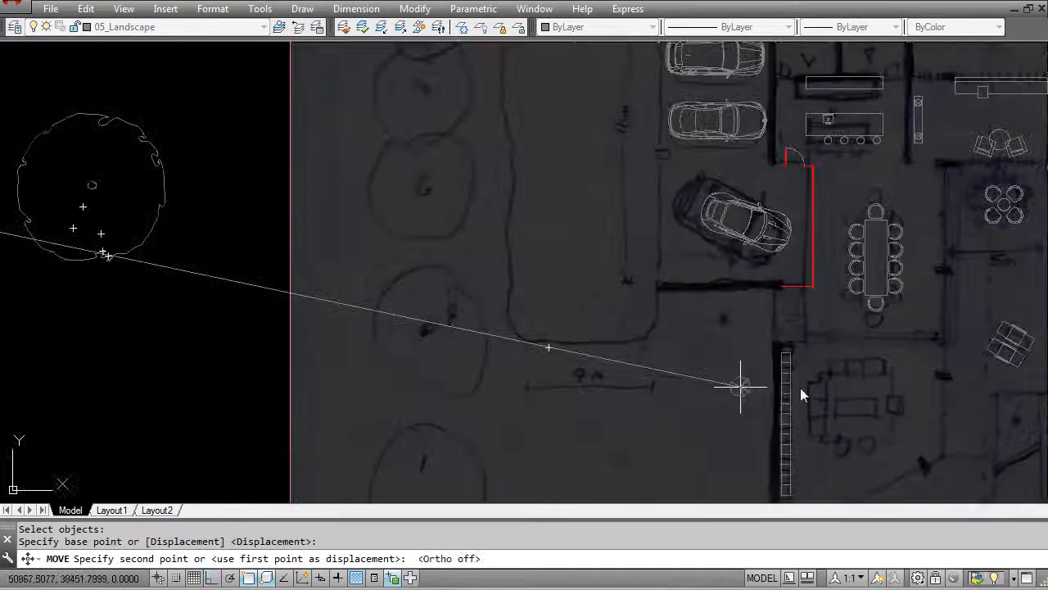
middle_drag(777, 349, 395, 234)
scroll(639, 302, up, 5)
click(614, 319)
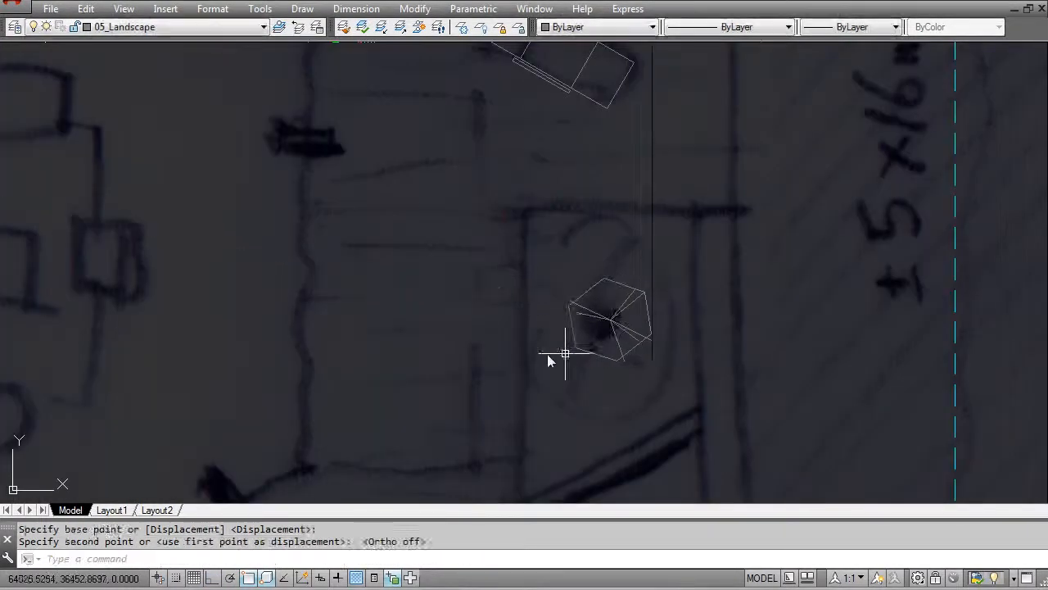
- Draw a guide circle centred on the hexagonal plant block beside the pool, enclosing the sketched planter
key(Escape)
middle_drag(594, 355, 554, 328)
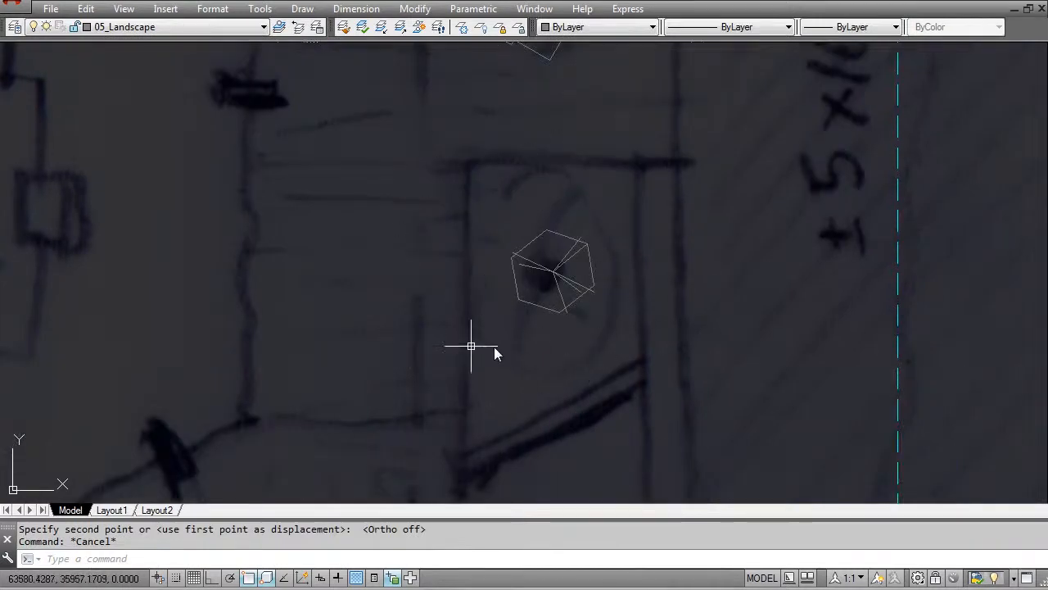
scroll(501, 335, down, 5)
scroll(505, 335, up, 3)
key(Escape)
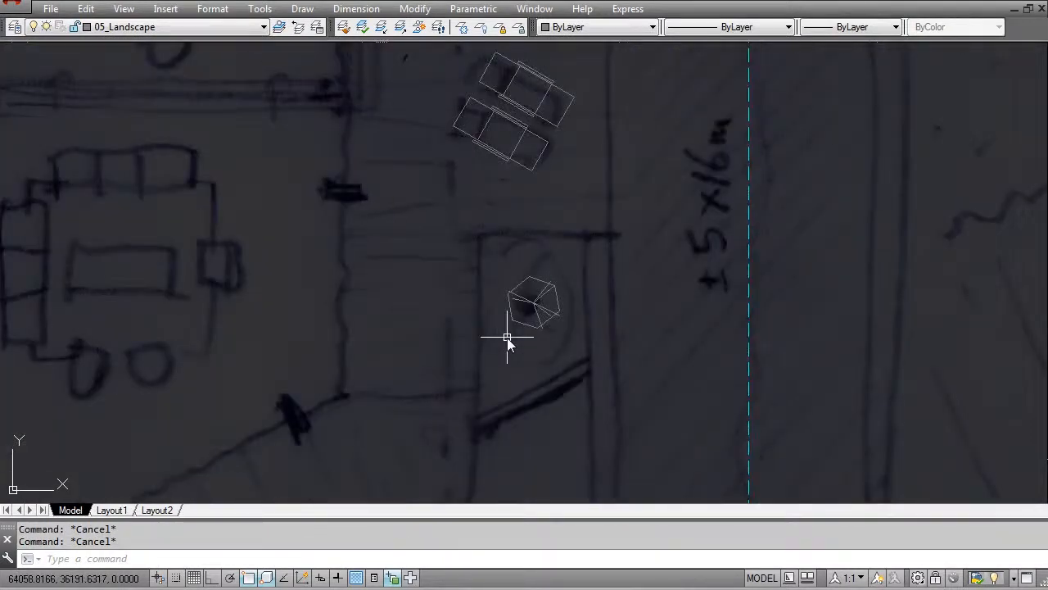
text(c)
key(Return)
click(533, 303)
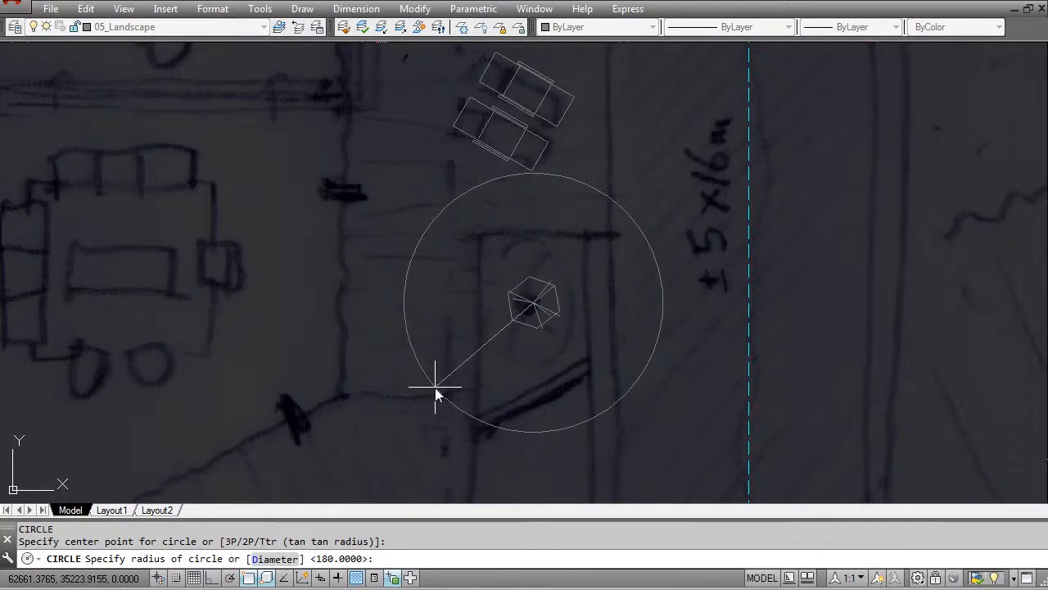
text(00)
key(Return)
- Scale the hexagonal plant block about its centre by reference, so that its edge reaches the guide circle
key(Escape)
text(sc)
key(Return)
click(552, 347)
click(501, 278)
key(Return)
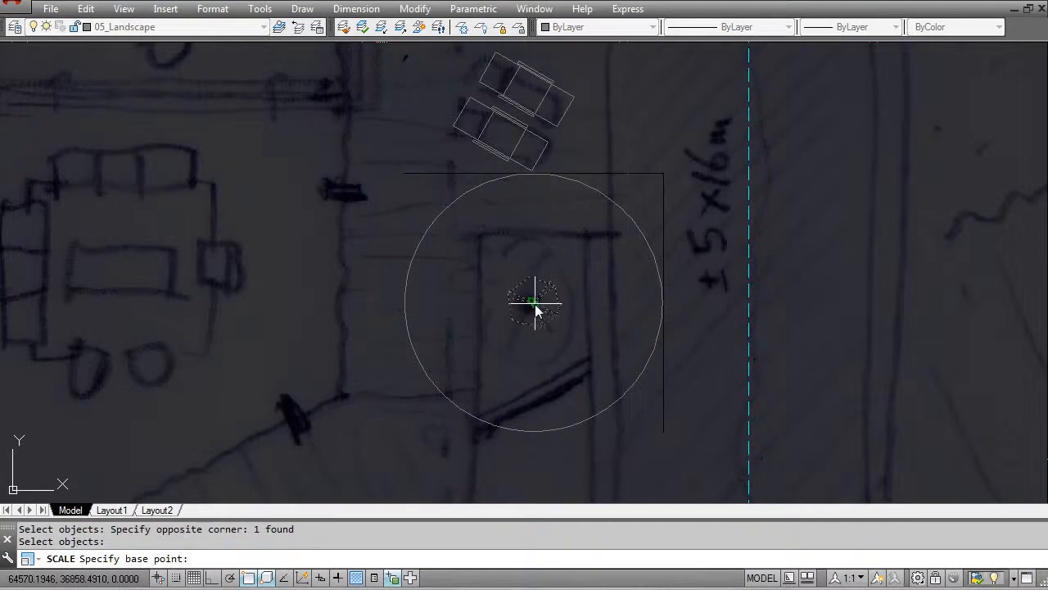
click(534, 304)
text(r)
key(Return)
click(533, 301)
click(531, 278)
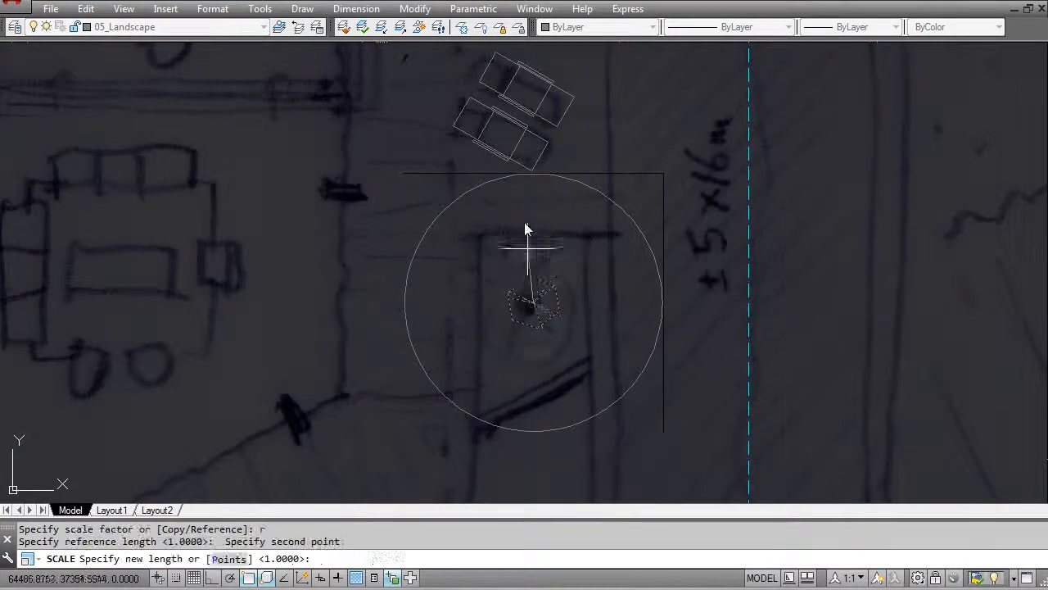
click(529, 175)
key(Escape)
- Erase the guide circle around the scaled plant block
text(e)
key(Return)
click(566, 182)
key(Escape)
- Move the large round tree block by its centre onto the uppermost tree of the sketched row beside the garages
scroll(573, 278, down, 6)
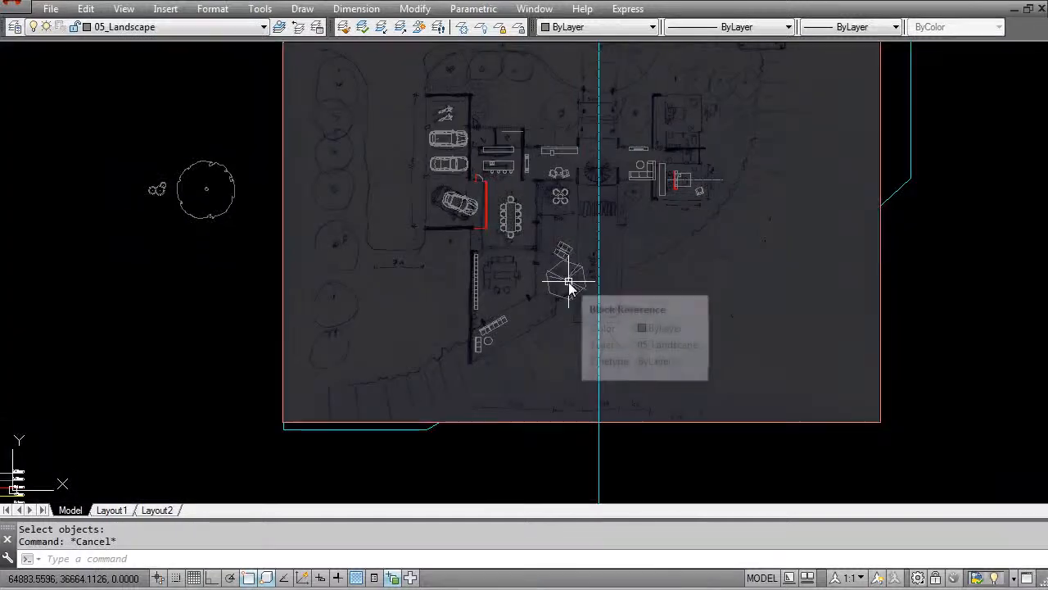
middle_drag(284, 189, 431, 307)
middle_drag(489, 355, 428, 299)
key(Escape)
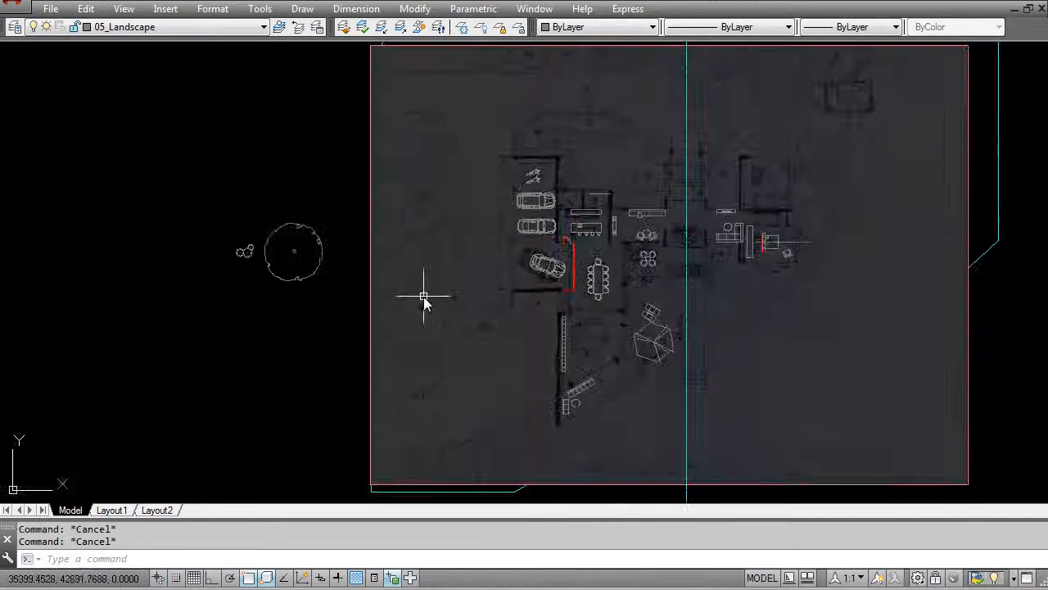
text(m)
key(Return)
click(314, 309)
click(246, 250)
key(Return)
click(293, 251)
scroll(424, 139, up, 4)
scroll(424, 145, down, 5)
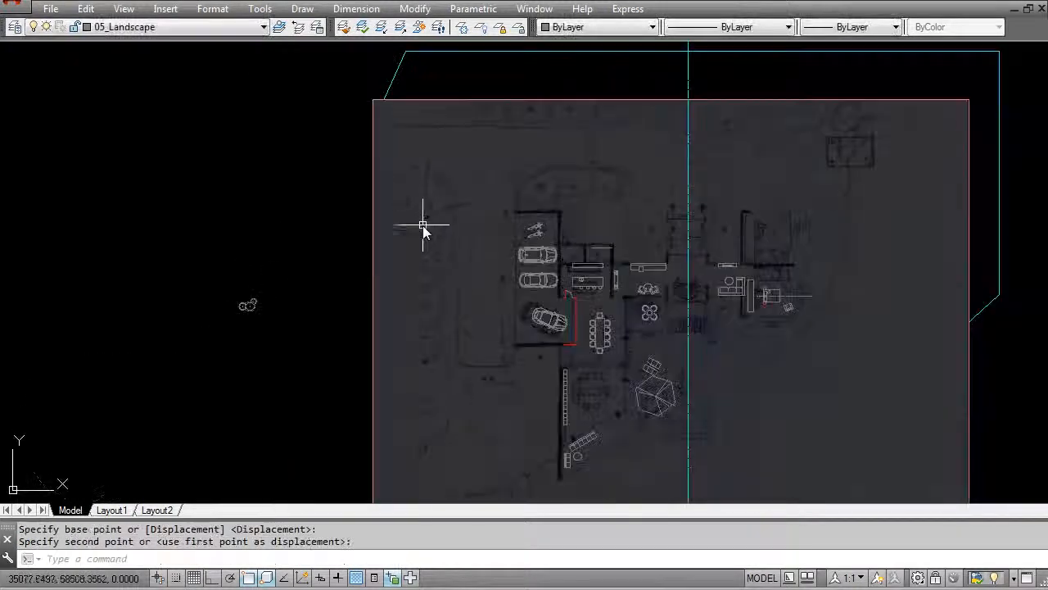
- Regenerate the model display
key(Escape)
key(Escape)
text(re)
key(Return)
scroll(426, 198, up, 3)
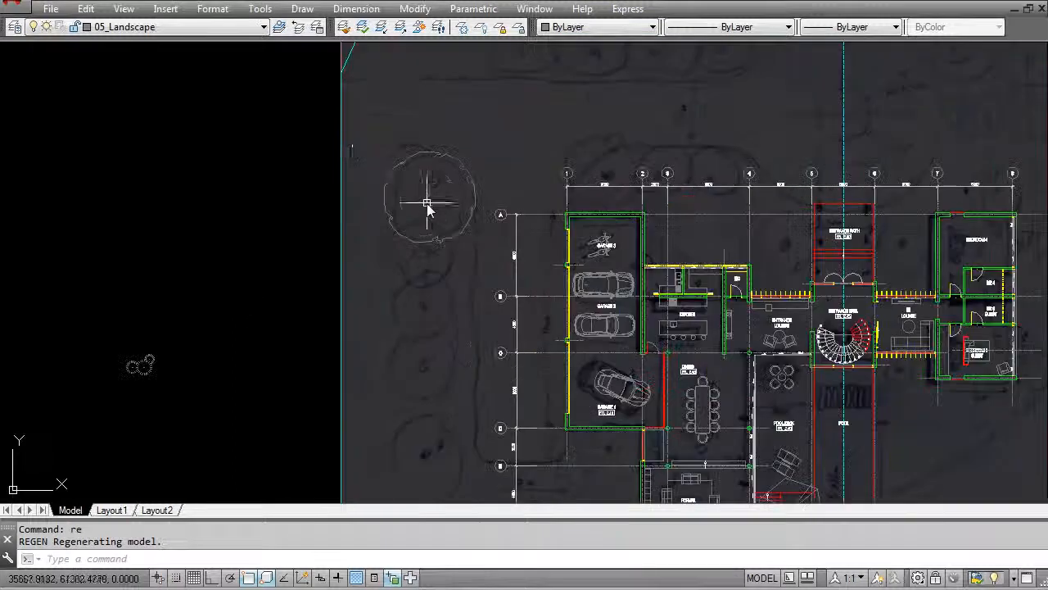
- Move the three-shrub cluster block to the outer lower corner of the Bedroom 5 guest room
scroll(434, 267, down, 3)
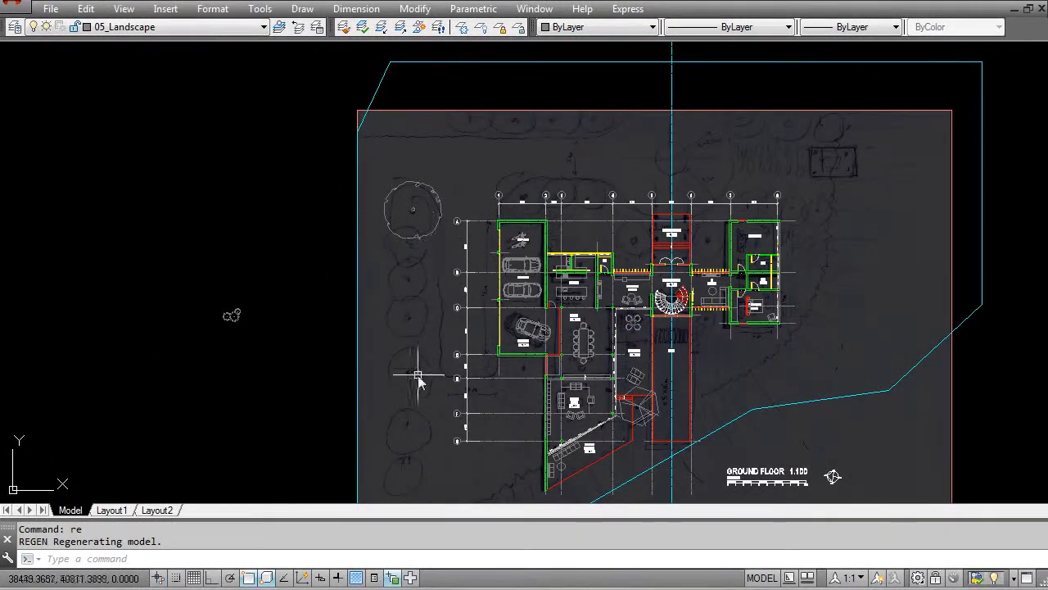
text(m)
key(Return)
click(262, 352)
click(216, 303)
key(Return)
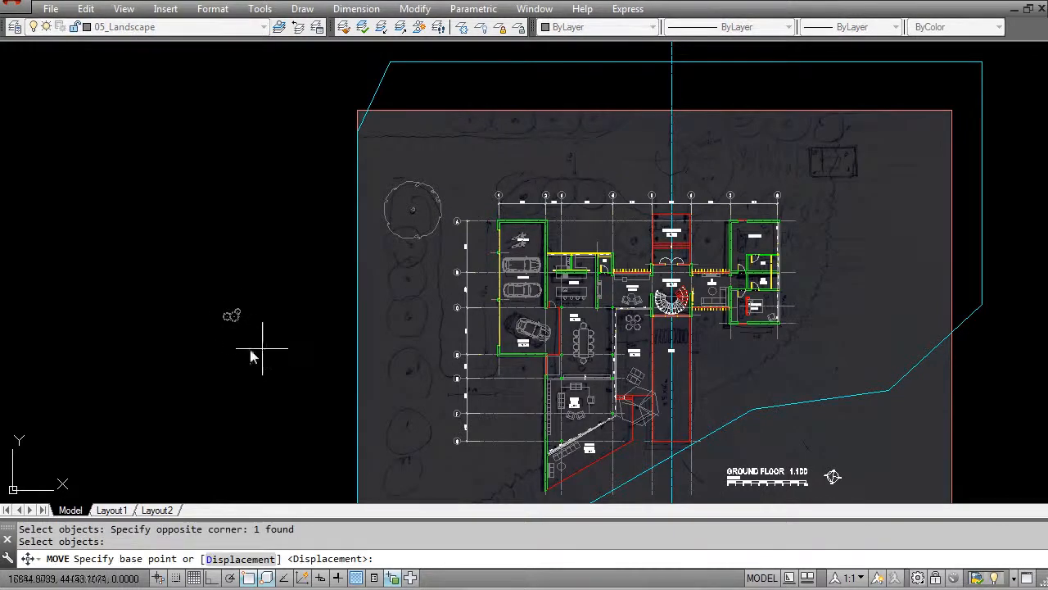
click(233, 343)
scroll(745, 369, up, 2)
middle_drag(698, 429, 681, 254)
middle_drag(731, 207, 605, 354)
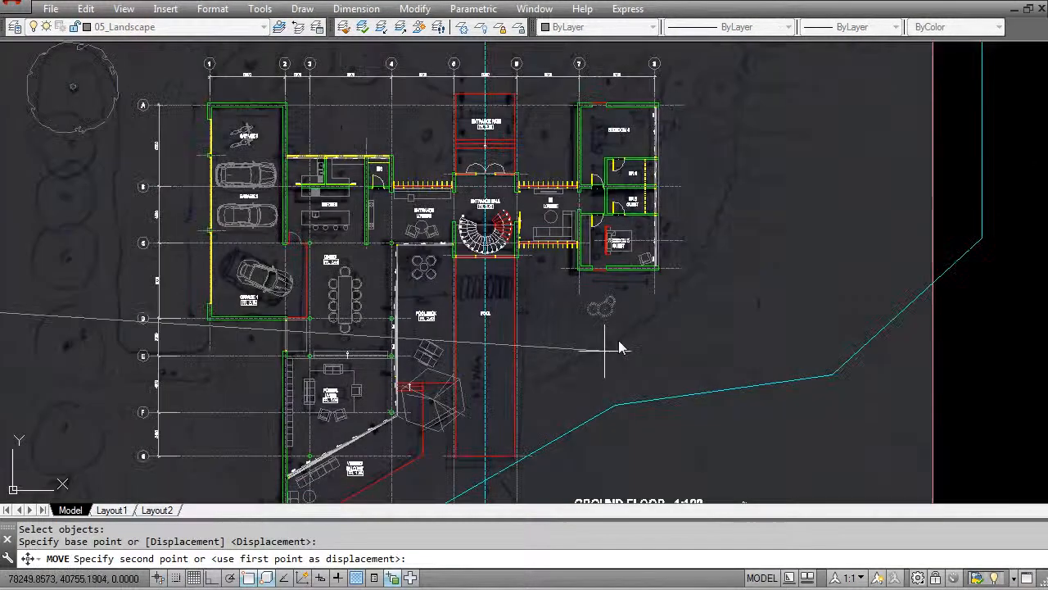
middle_drag(683, 272, 637, 315)
scroll(634, 344, up, 2)
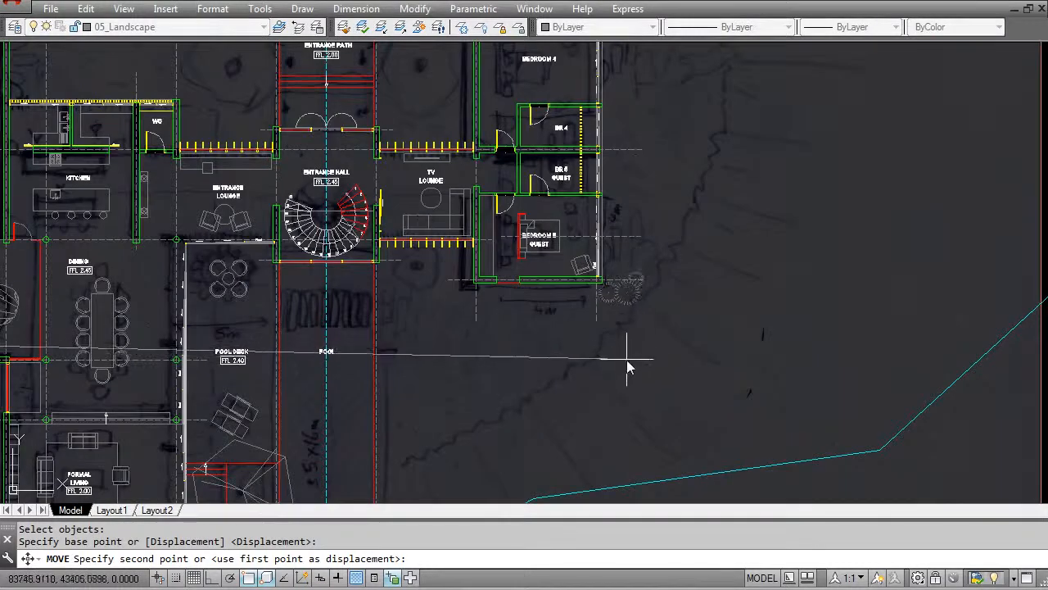
scroll(616, 361, up, 2)
key(Escape)
- Copy the shrub cluster from the guest bedroom corner into the small planter between Garage 1 and the dining area
scroll(594, 360, down, 4)
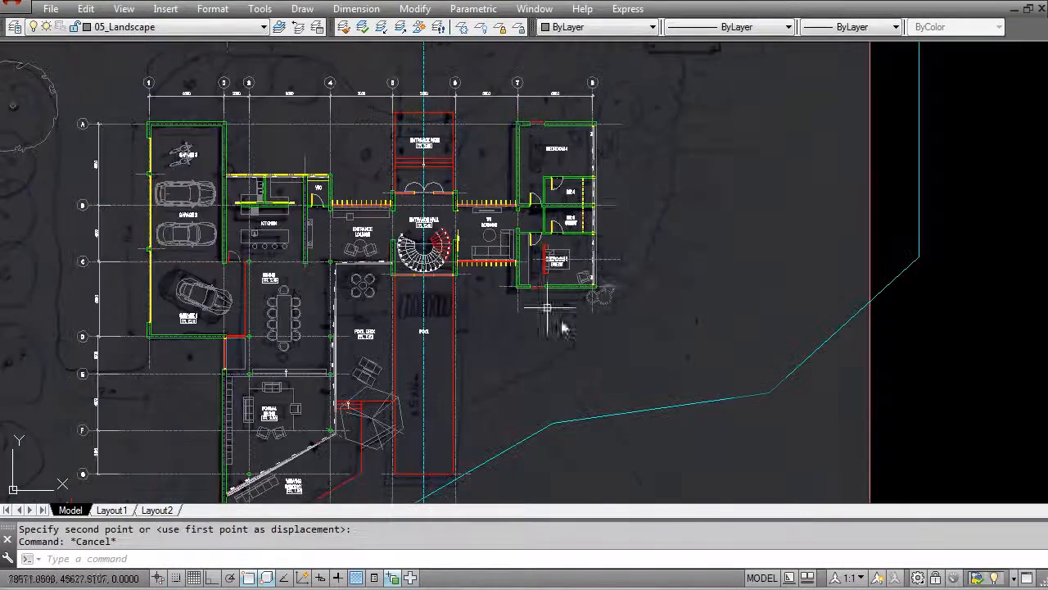
scroll(598, 307, down, 2)
scroll(603, 293, up, 3)
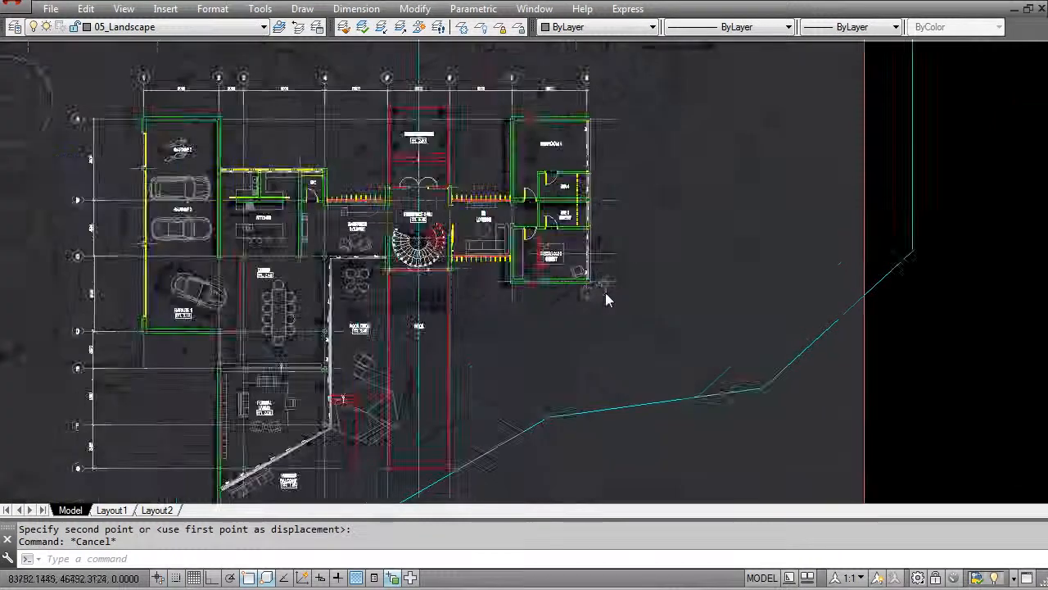
scroll(578, 273, down, 1)
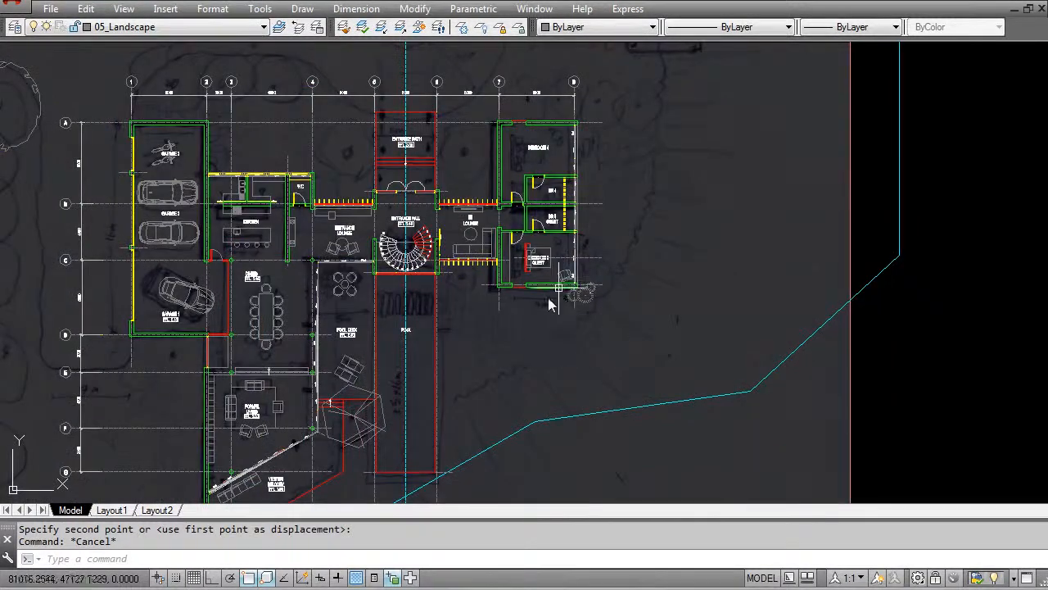
scroll(468, 295, up, 2)
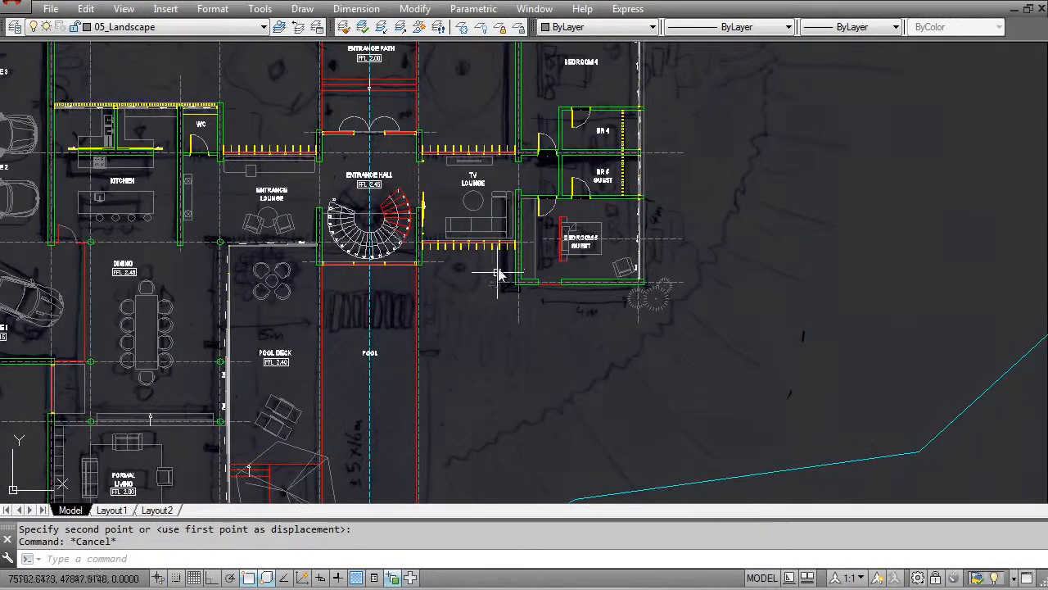
middle_drag(354, 350, 523, 214)
scroll(250, 251, up, 2)
scroll(236, 278, down, 2)
key(Escape)
text(co)
key(space)
click(783, 210)
key(space)
click(783, 204)
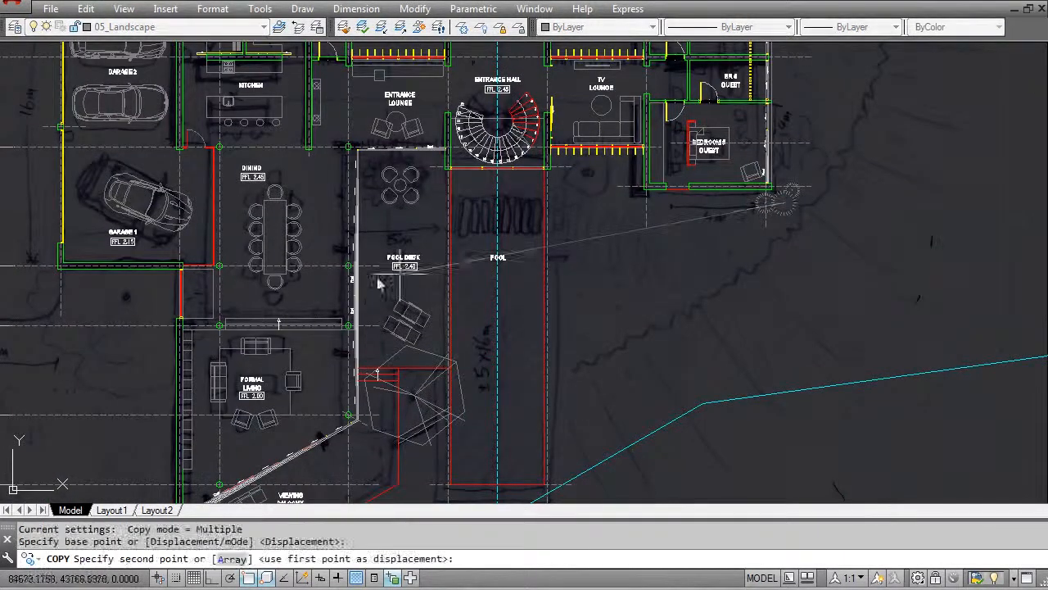
middle_drag(205, 280, 378, 270)
scroll(377, 277, up, 6)
click(371, 321)
key(Escape)
- Rotate the copied shrub cluster about its middle so that it runs along the length of the planter
text(ro)
key(space)
click(374, 283)
key(space)
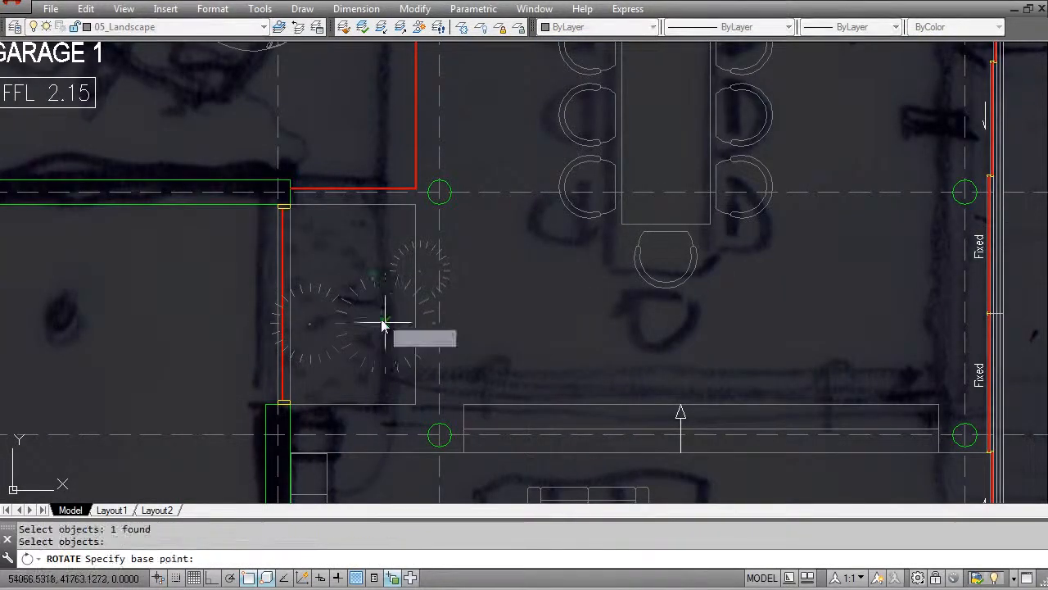
click(384, 322)
click(374, 369)
key(Escape)
- Move the rotated shrub cluster towards the garage side so that it sits within the planter beside the dining area
text(m)
key(space)
click(379, 308)
click(379, 277)
key(space)
click(506, 298)
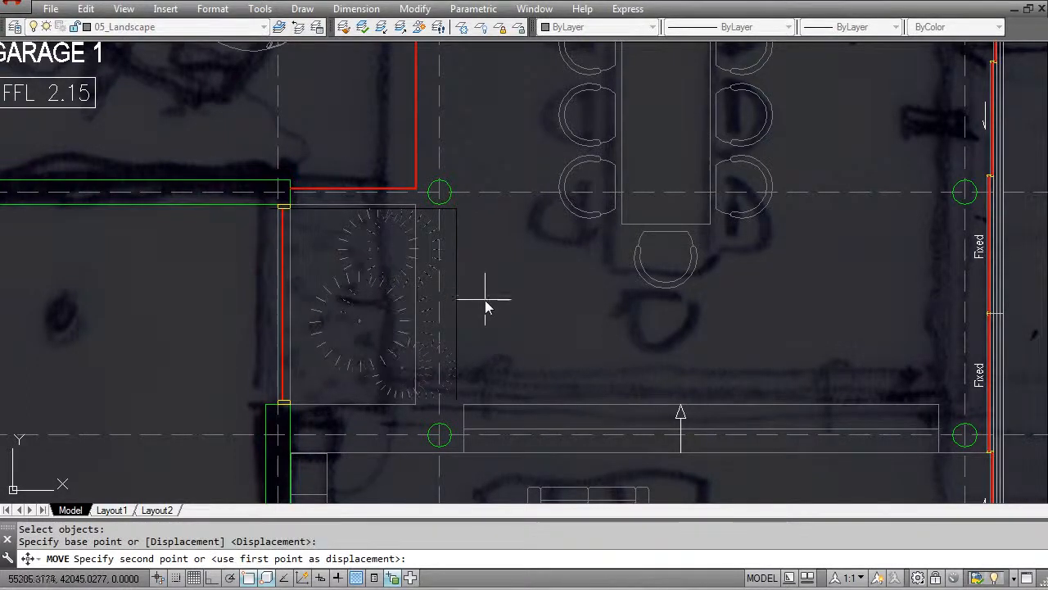
click(483, 298)
key(Escape)
- Examine the shrubs in the dining planter, the large plant beside the pool and the planting across the whole ground floor plan
scroll(415, 275, down, 2)
scroll(365, 243, up, 3)
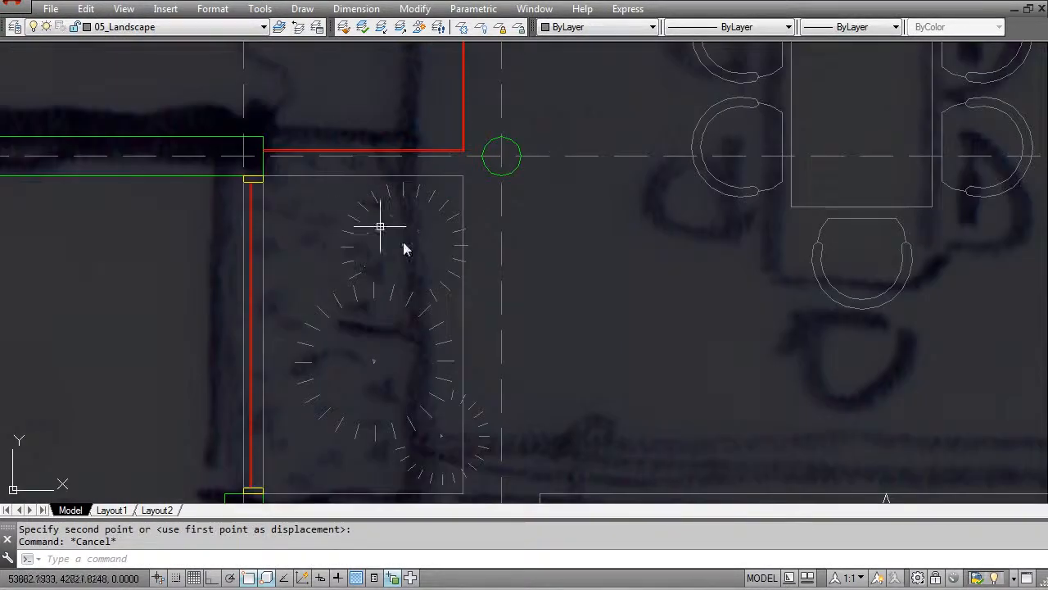
scroll(366, 352, down, 5)
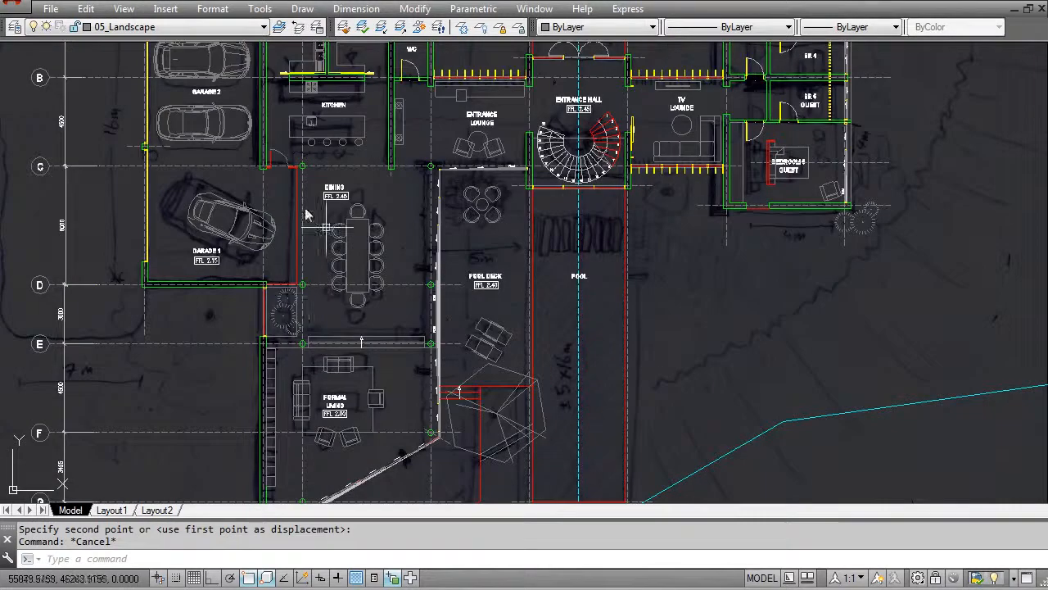
scroll(280, 331, down, 2)
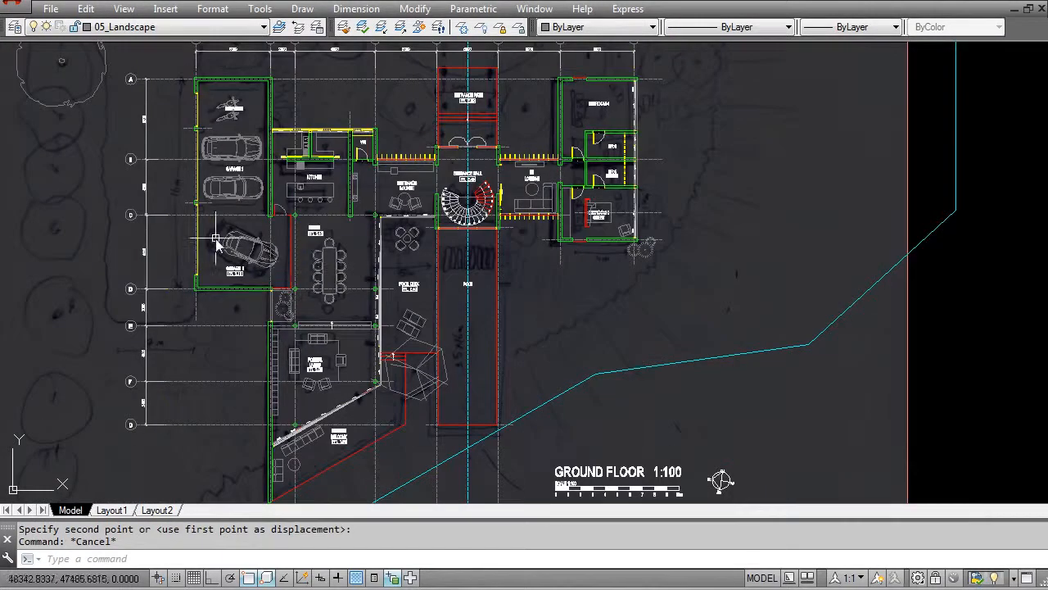
scroll(354, 293, down, 2)
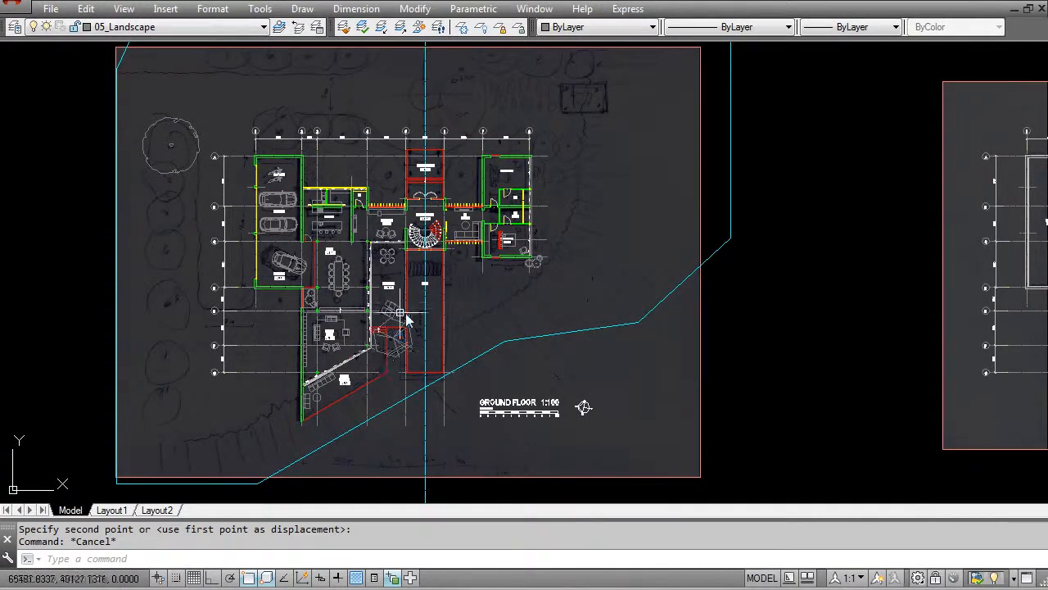
scroll(390, 373, up, 3)
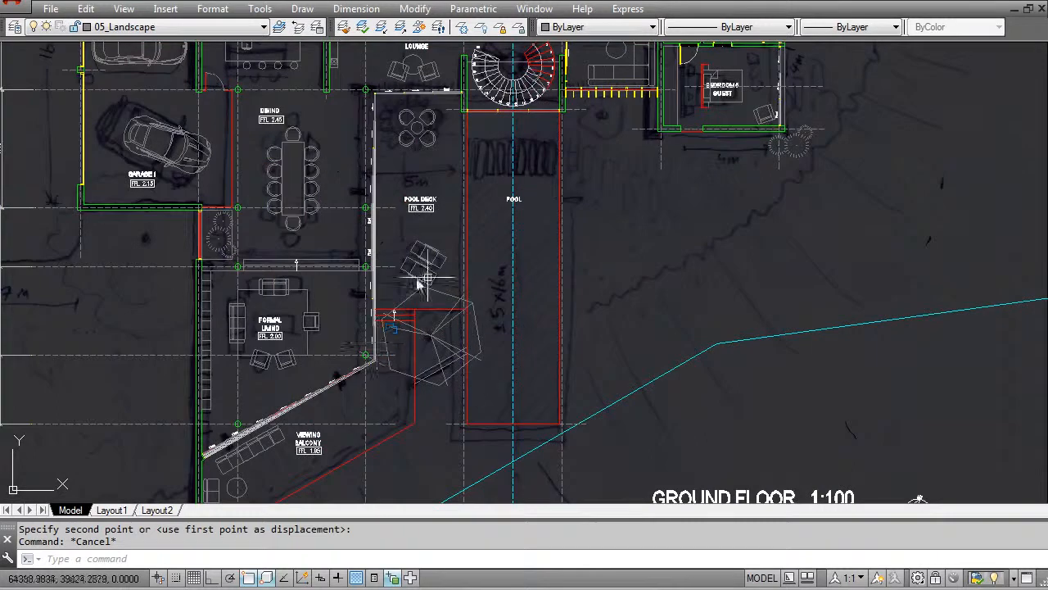
scroll(413, 285, up, 4)
middle_drag(555, 420, 537, 335)
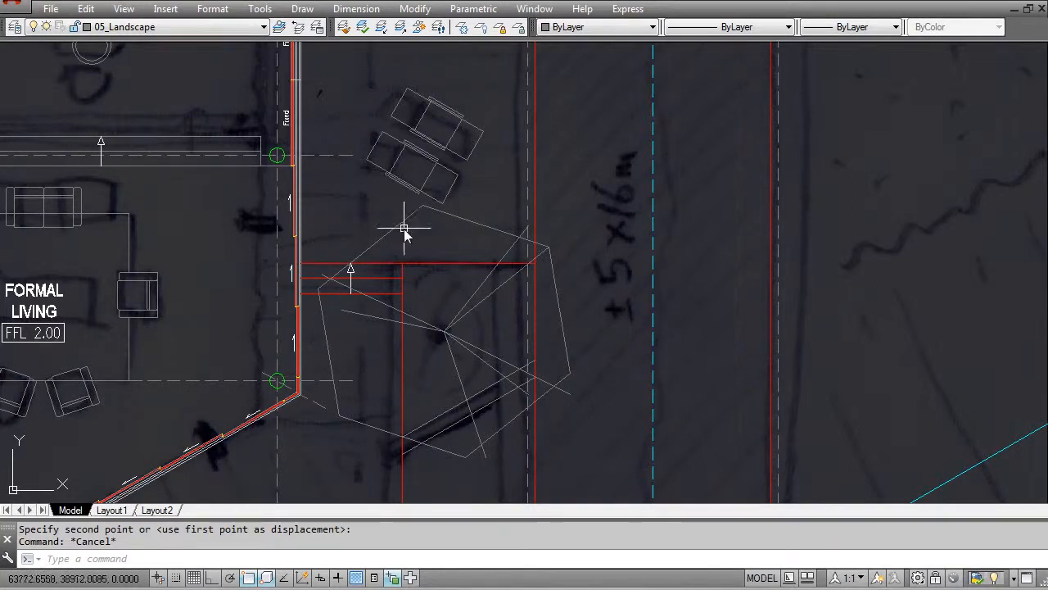
scroll(402, 232, down, 8)
scroll(381, 240, up, 2)
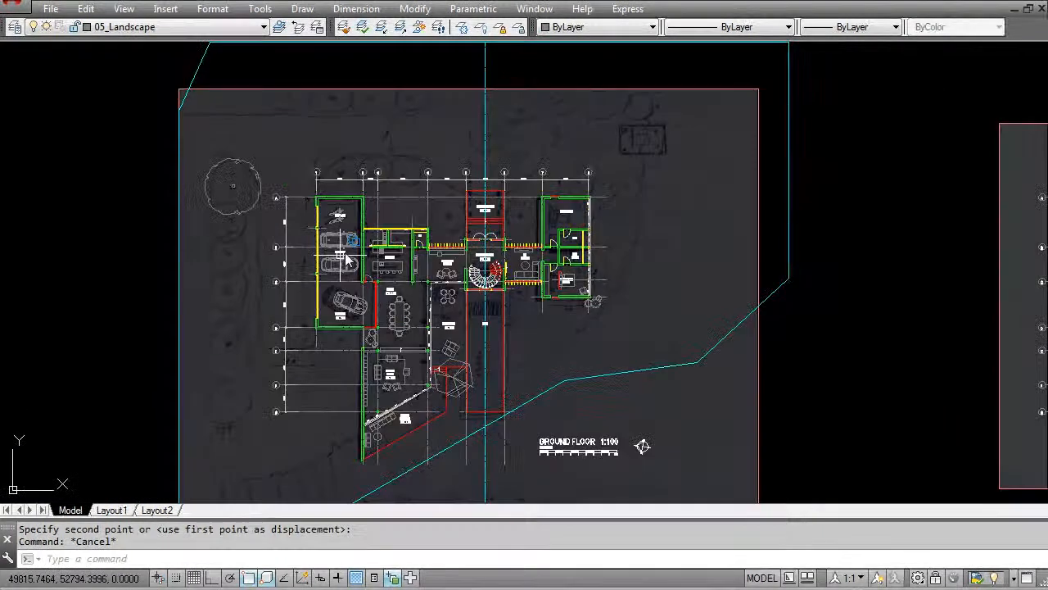
- Make 05_Hardscape the current layer
mouse_move(348, 256)
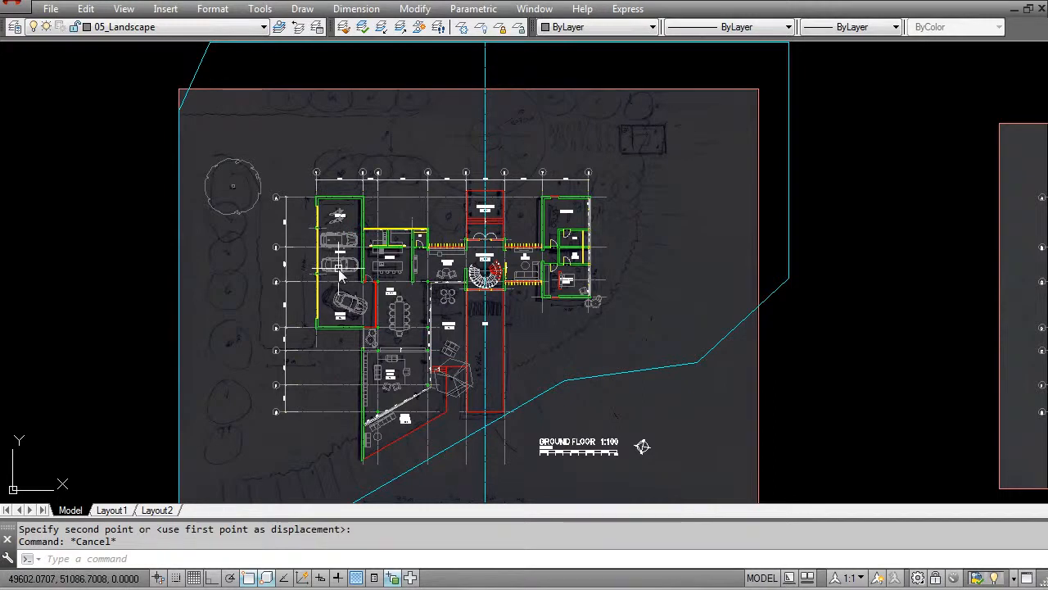
click(134, 27)
click(135, 296)
mouse_move(340, 220)
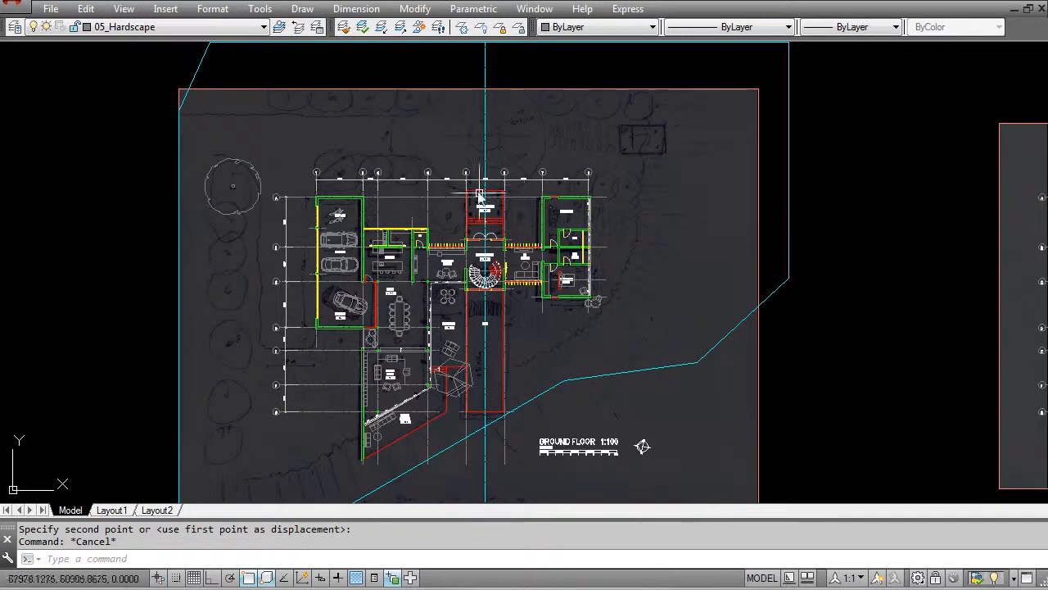
- Examine the sketched driveway, its 5 m width and the 7.5 m radius turning circle in front of the entrance path
scroll(487, 332, up, 5)
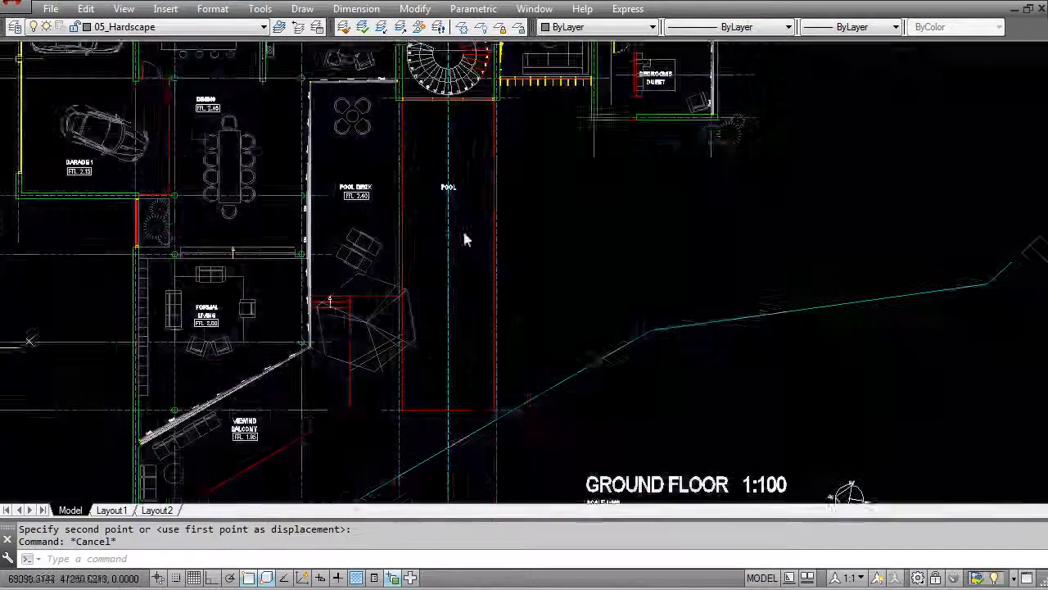
scroll(524, 413, down, 4)
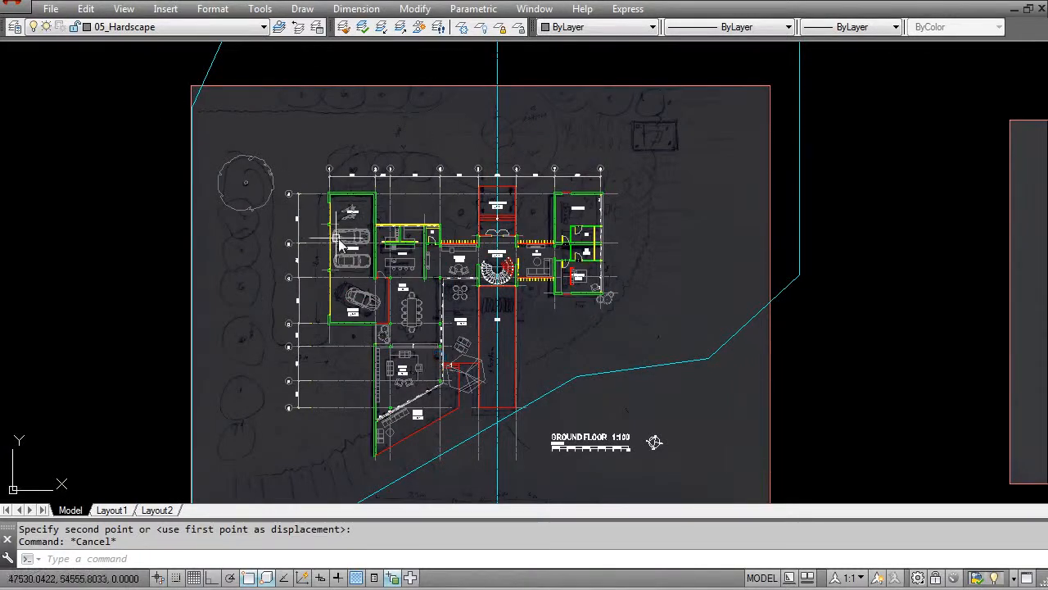
scroll(433, 237, up, 3)
scroll(590, 237, down, 3)
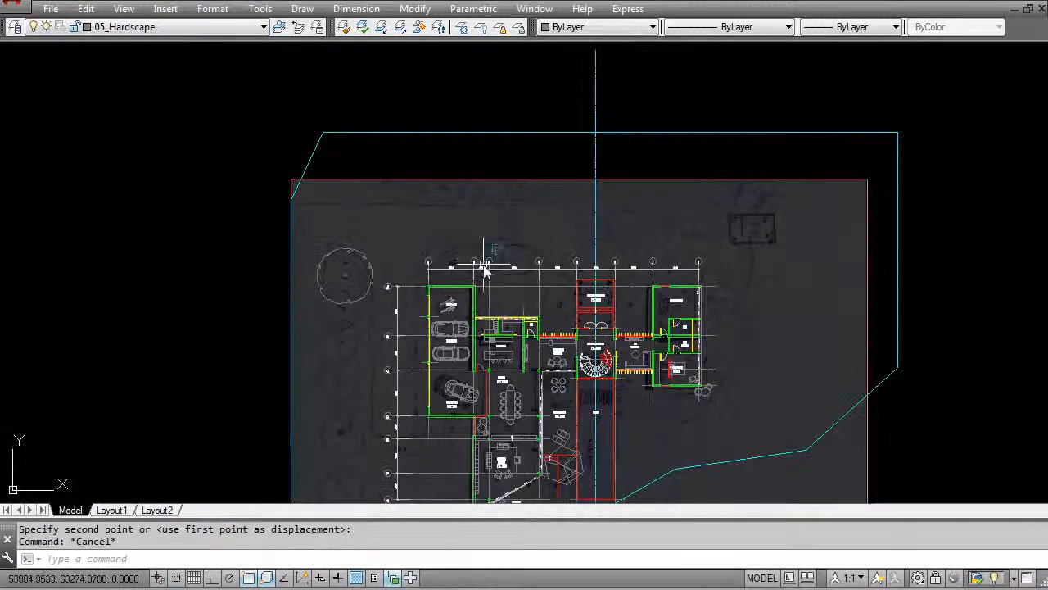
scroll(480, 248, up, 4)
middle_drag(437, 205, 336, 227)
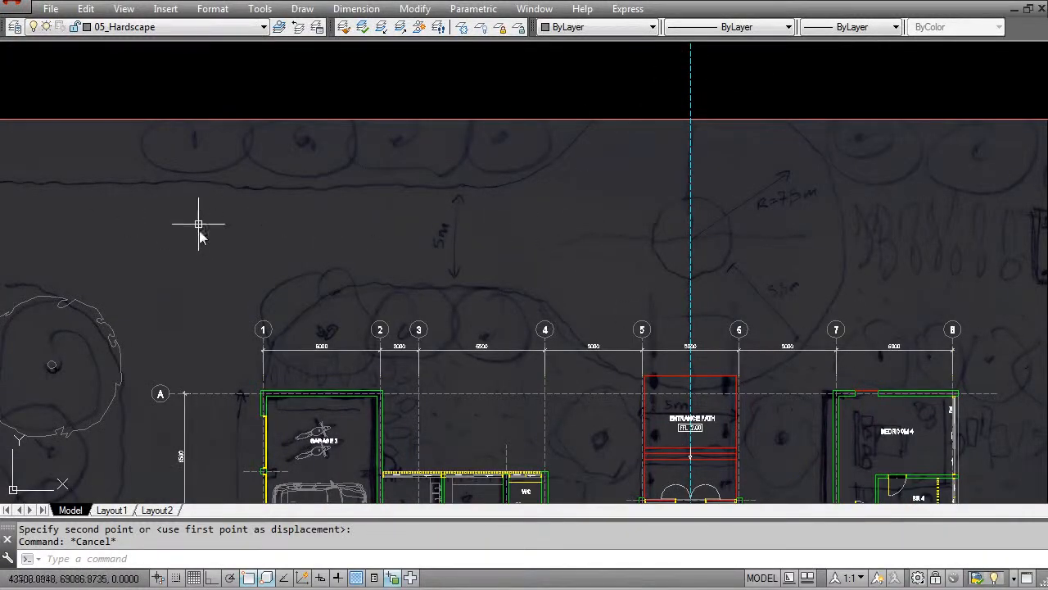
middle_drag(482, 284, 353, 257)
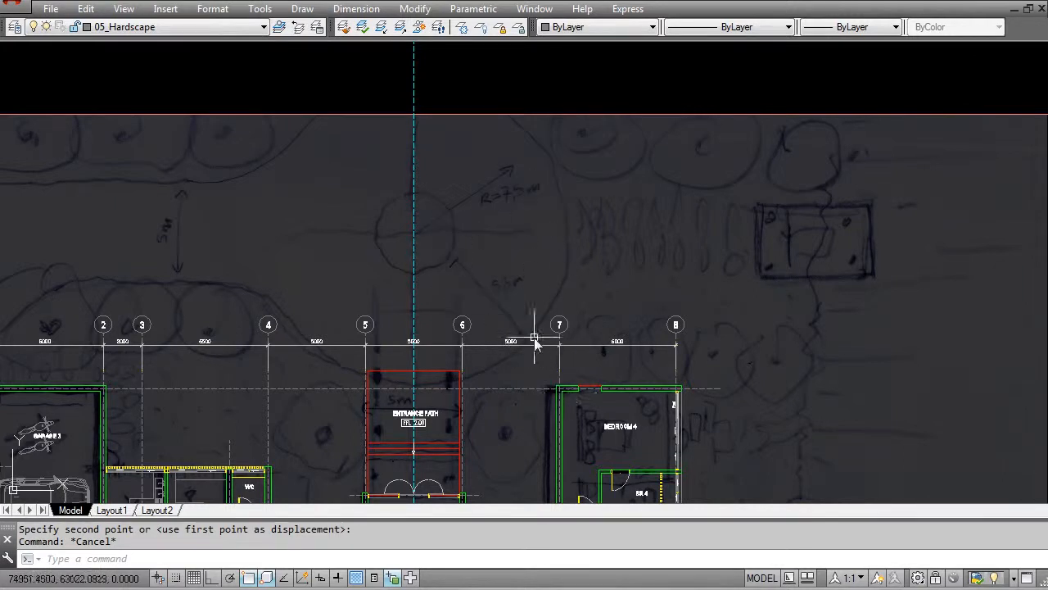
scroll(476, 262, down, 5)
scroll(456, 303, up, 2)
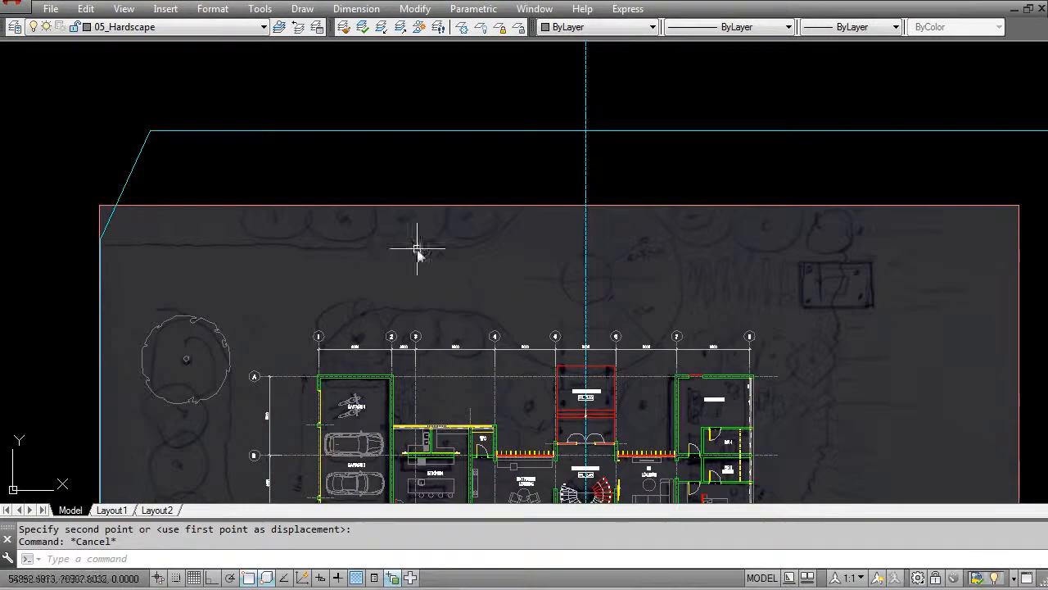
- Draw the outer turning circle with a 7500 mm radius, centred on the entrance axis at the sketched roundabout's centre
scroll(423, 278, down, 1)
scroll(409, 292, up, 1)
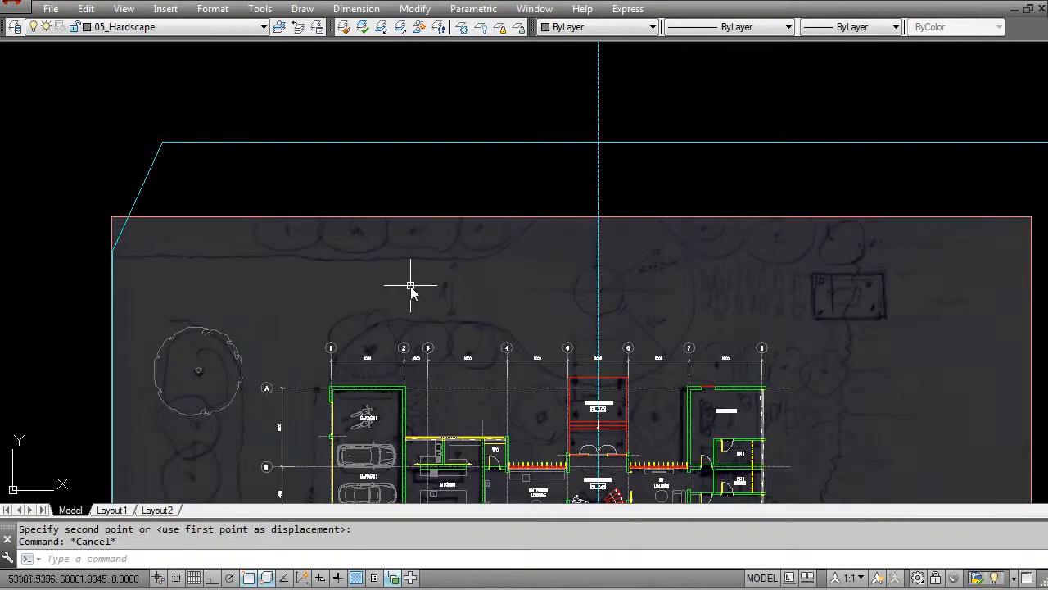
scroll(459, 295, down, 1)
scroll(480, 293, up, 3)
key(Escape)
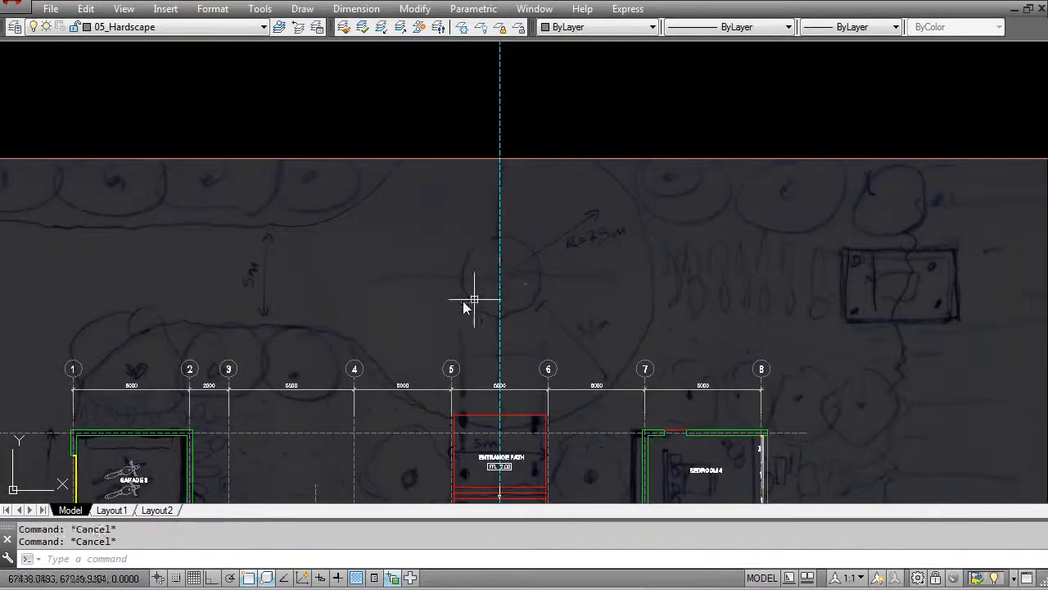
text(c)
key(Return)
click(499, 278)
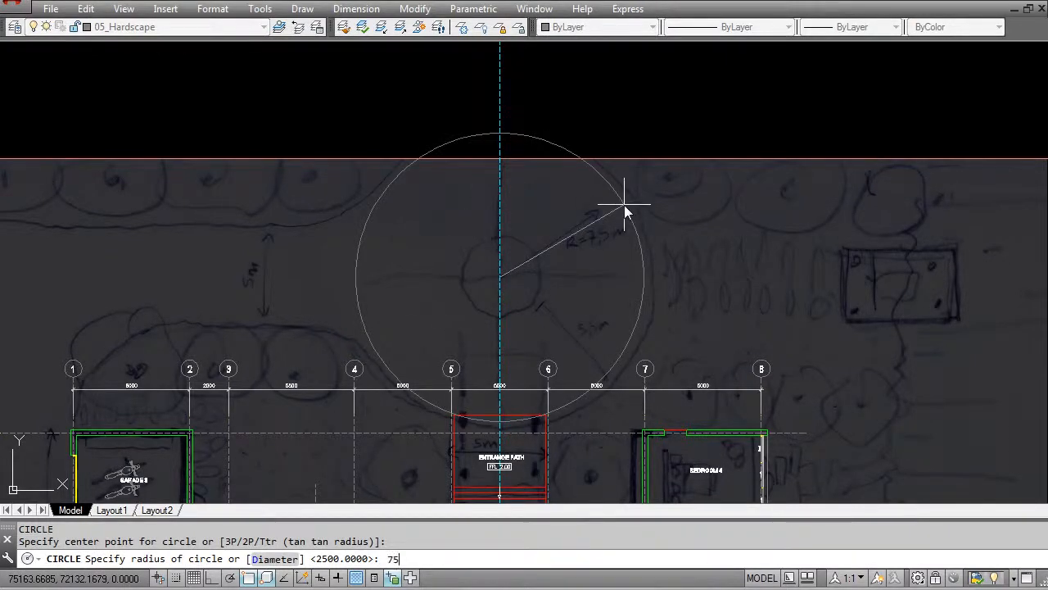
key(Return)
- Offset the turning circle 5500 mm inward to form the central island
middle_drag(615, 268, 608, 202)
key(Escape)
key(Escape)
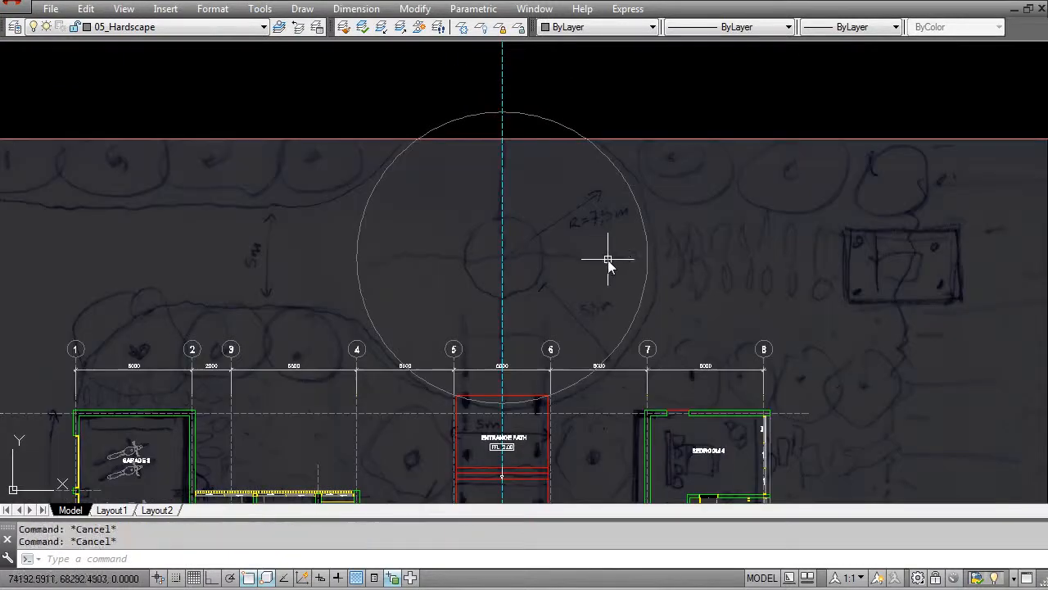
text(o)
key(Return)
text(5500)
key(Return)
click(645, 256)
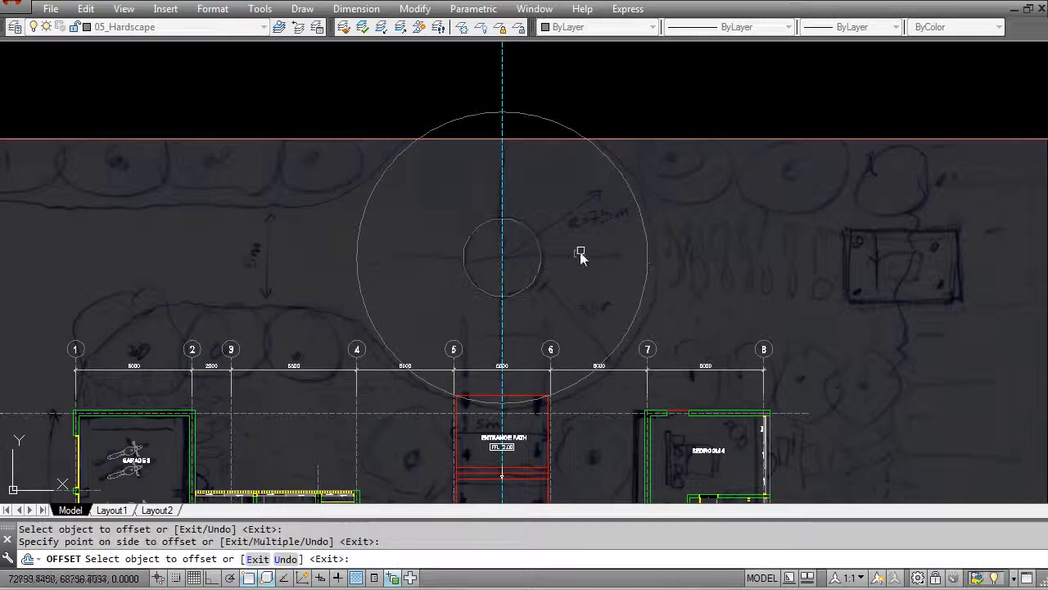
click(574, 257)
key(Escape)
- Draw a horizontal driveway centre line from the circles' centre out past the site boundary on the garage side
middle_drag(350, 252, 484, 265)
key(Escape)
text(l)
key(Return)
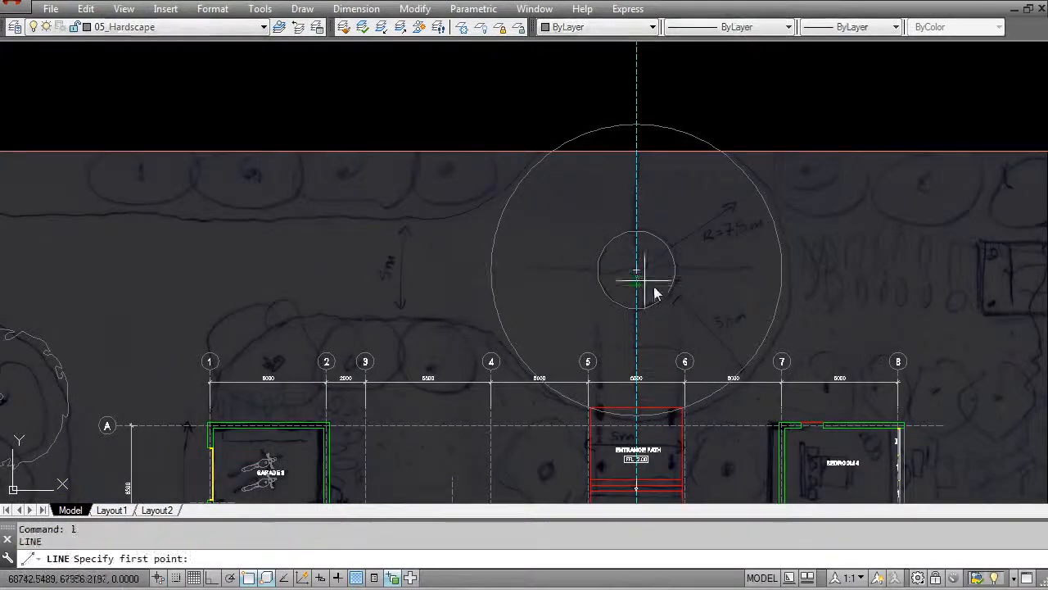
click(638, 271)
key(F8)
middle_drag(159, 277, 386, 271)
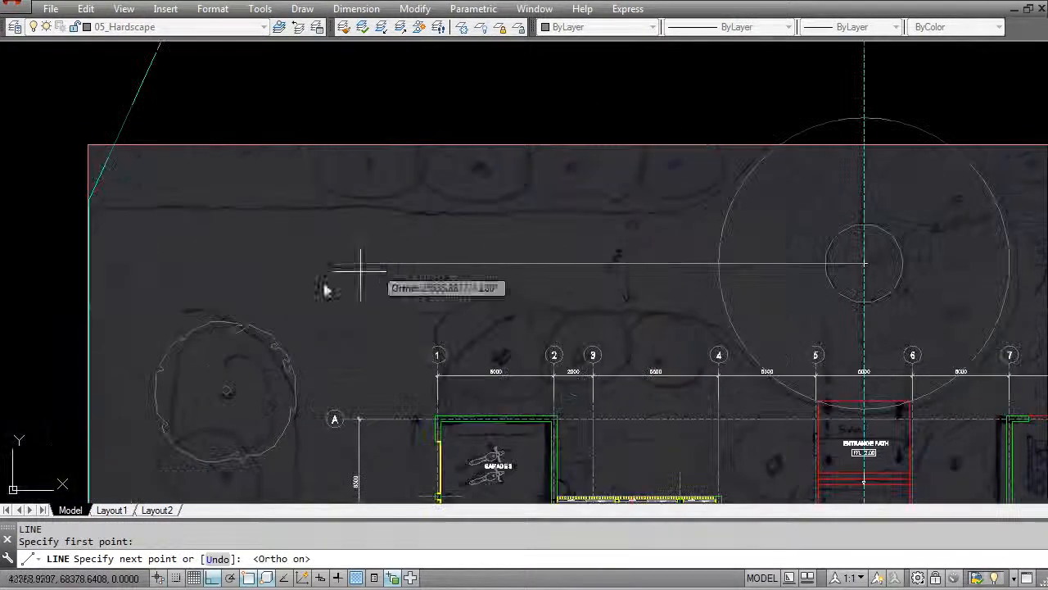
click(10, 307)
key(Escape)
key(Escape)
- Offset the driveway centre line 2500 mm to both sides to form the driveway edges
key(Return)
text(2500)
key(Return)
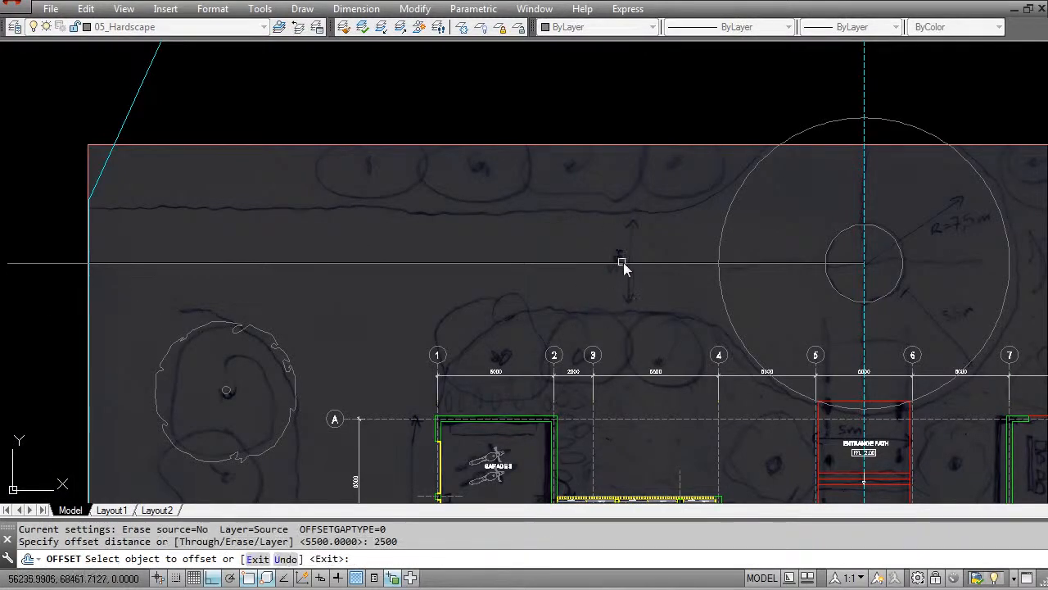
click(619, 264)
click(639, 268)
click(647, 304)
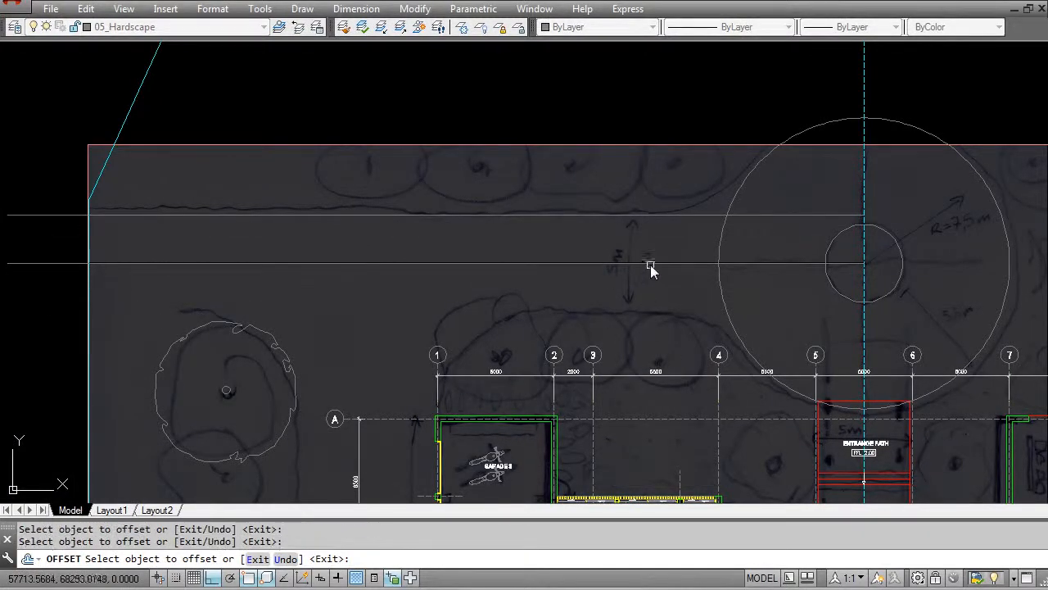
click(652, 264)
click(658, 318)
key(Escape)
middle_drag(767, 332, 634, 344)
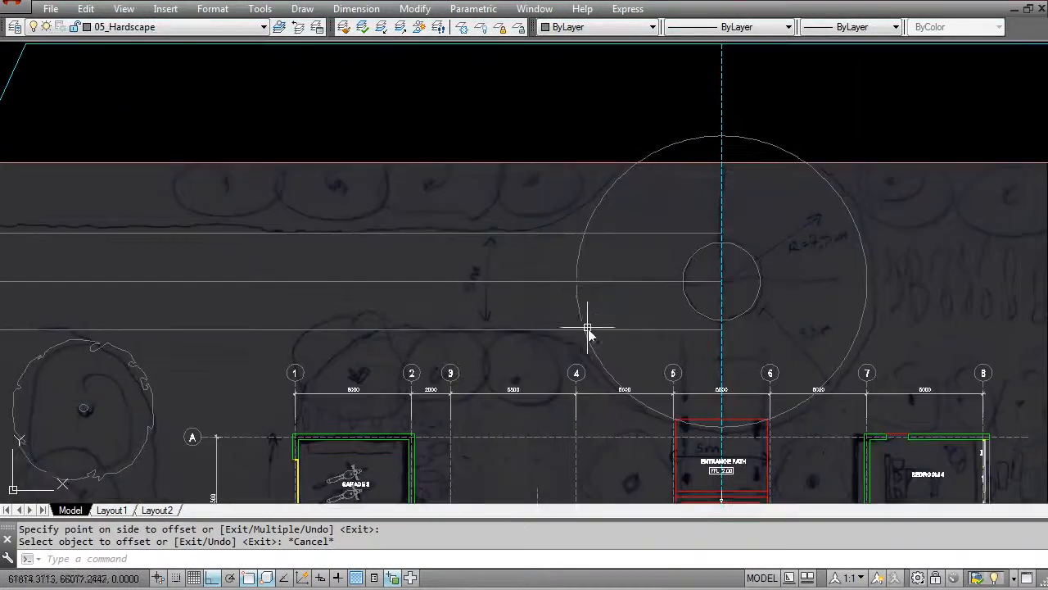
- Erase the driveway's centre line between the two offset edges
scroll(588, 308, up, 2)
key(Escape)
text(e)
key(Return)
click(635, 307)
key(Escape)
- Trim away the part of the outer turning circle that lies between the two driveway edges
key(Escape)
text(tr)
key(Return)
click(624, 263)
click(635, 297)
click(657, 370)
click(640, 337)
key(Return)
click(588, 313)
click(543, 302)
- Join both driveway edges to the ends of the turning circle with zero-radius fillets, removing the overhanging line ends
key(Escape)
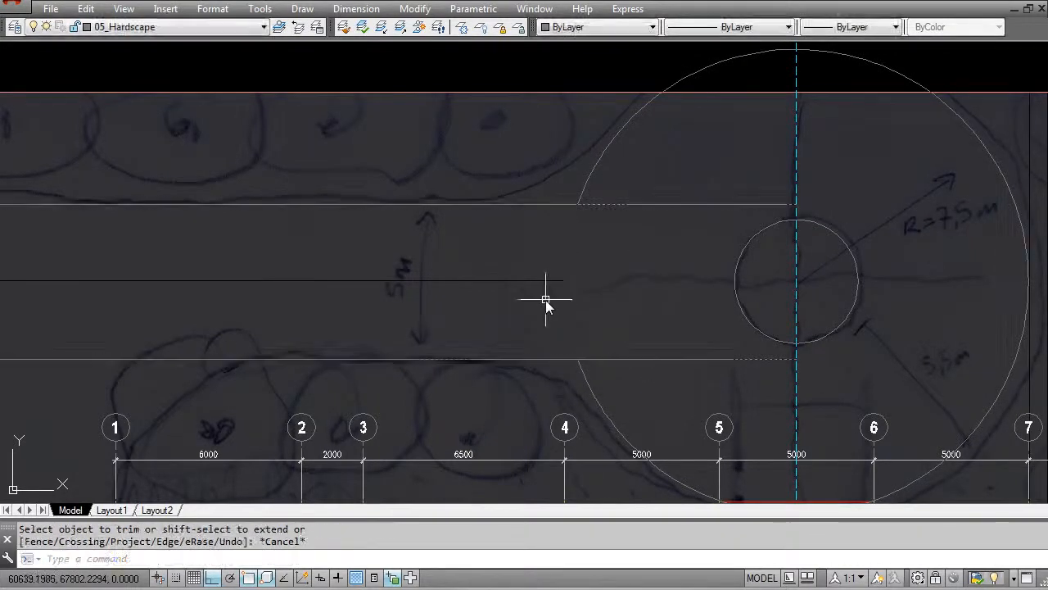
key(Escape)
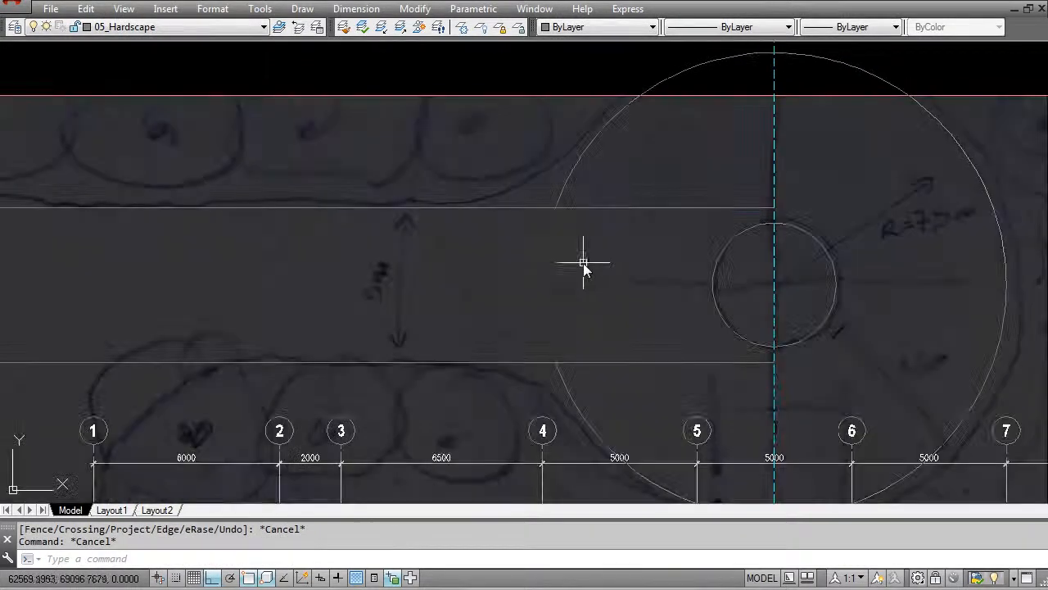
key(Escape)
key(Return)
click(548, 208)
click(559, 199)
key(Return)
click(547, 362)
scroll(562, 374, up, 3)
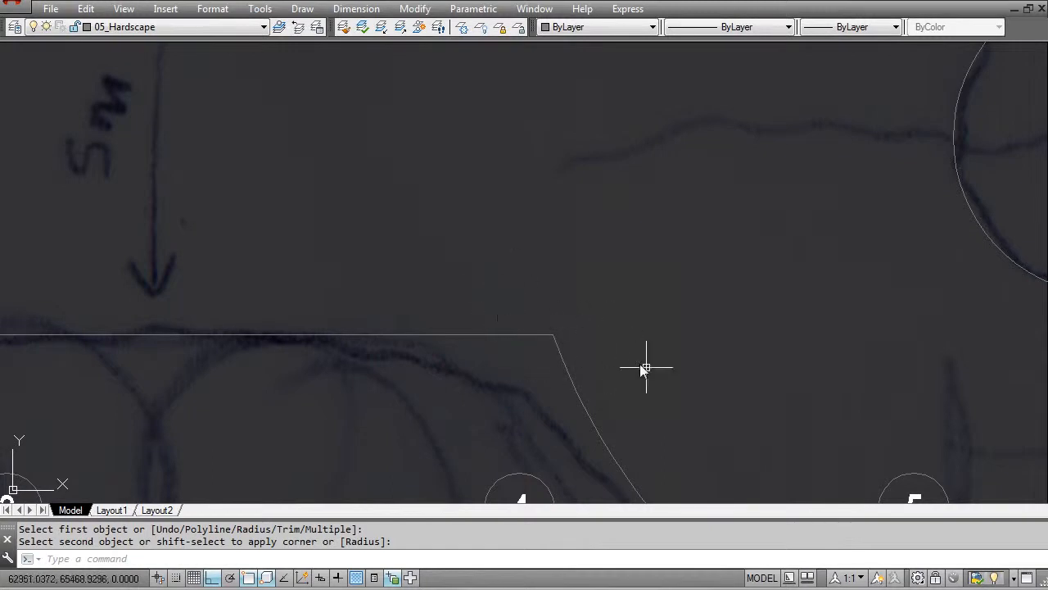
scroll(607, 331, down, 4)
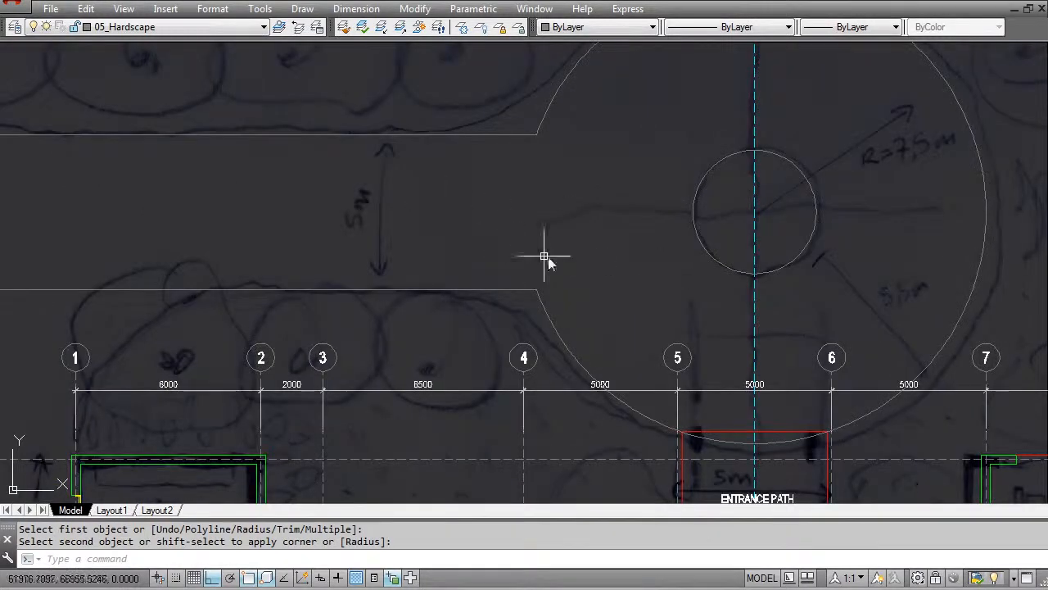
- Try a 2000 mm radius fillet between the house-side driveway edge and the turning circle
middle_drag(552, 232, 514, 310)
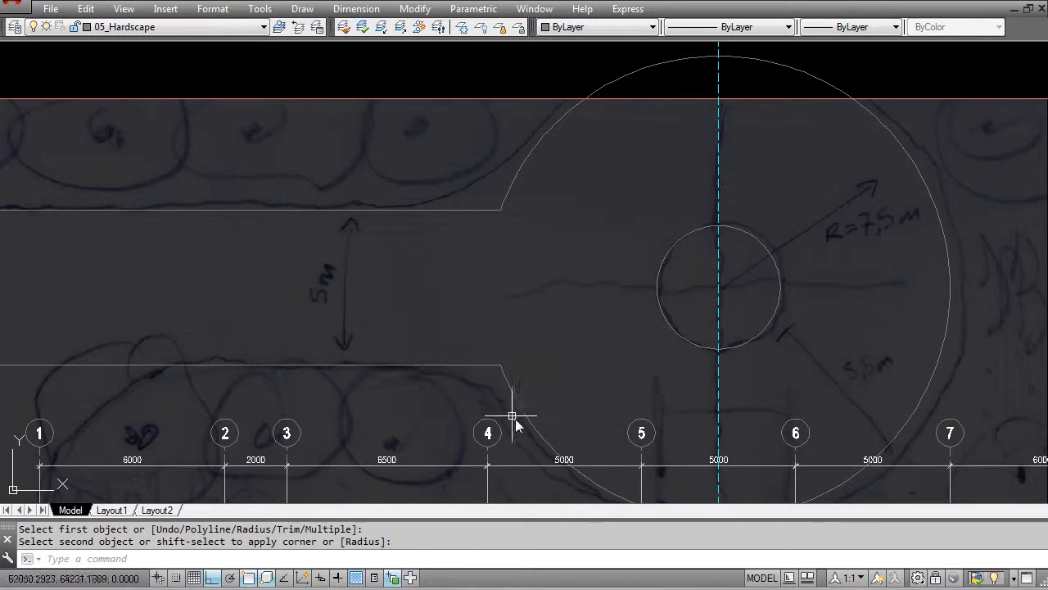
middle_drag(287, 364, 283, 317)
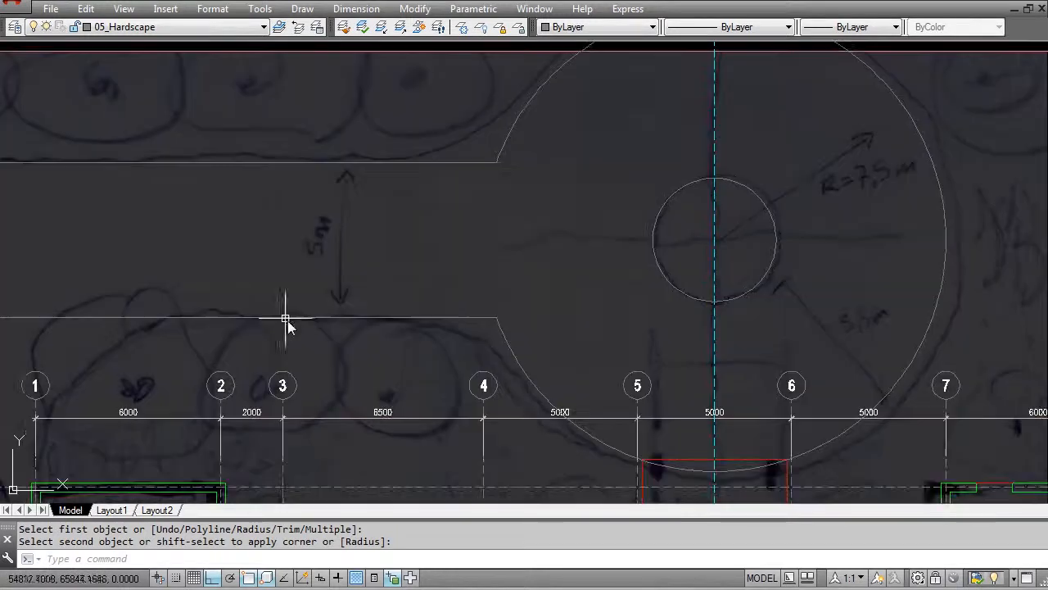
middle_drag(420, 336, 497, 335)
key(Escape)
key(Escape)
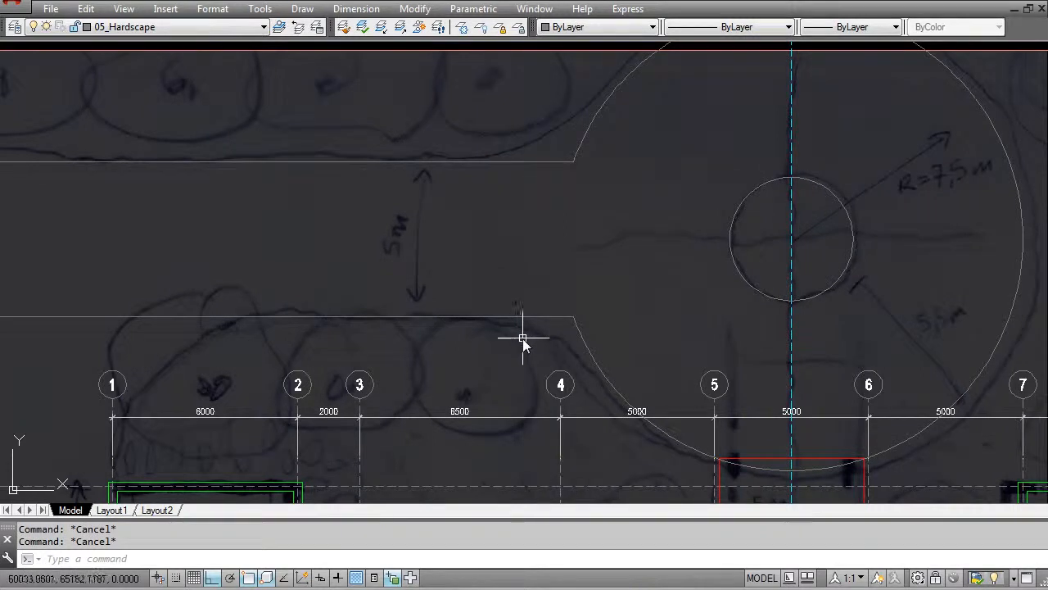
middle_drag(515, 334, 529, 353)
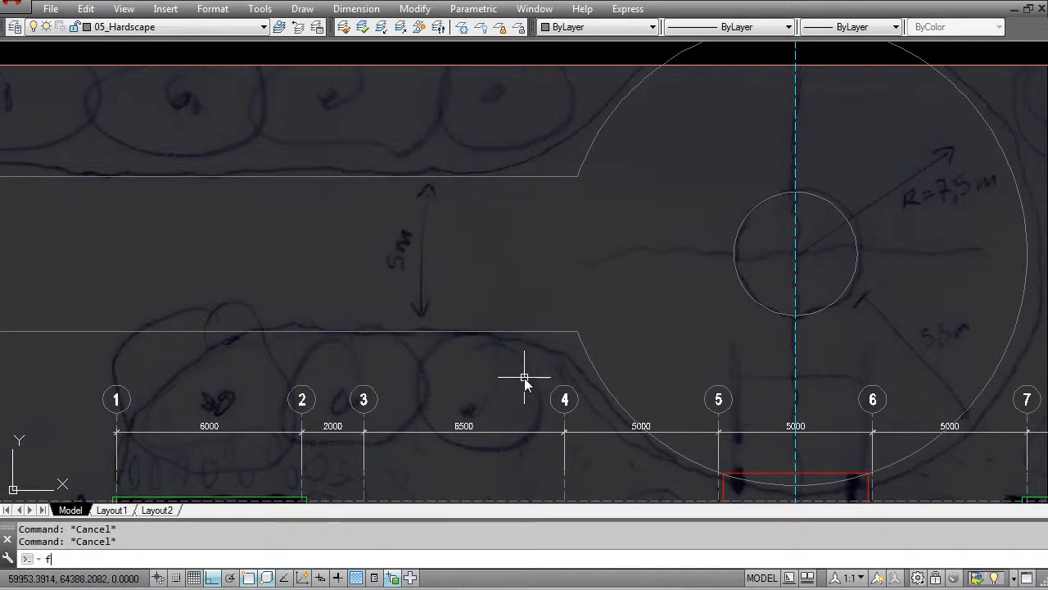
key(Return)
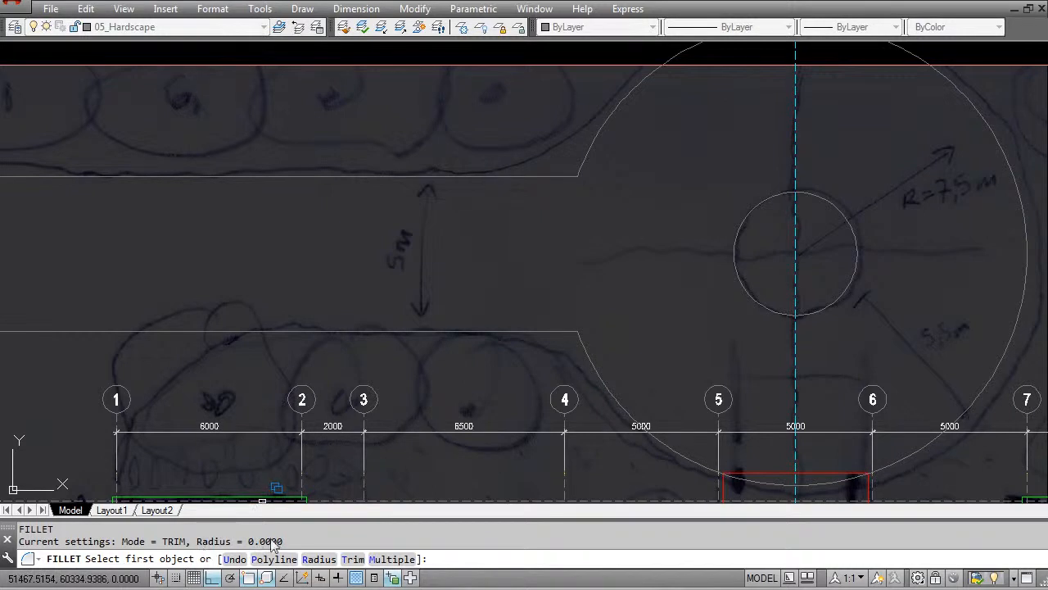
click(319, 560)
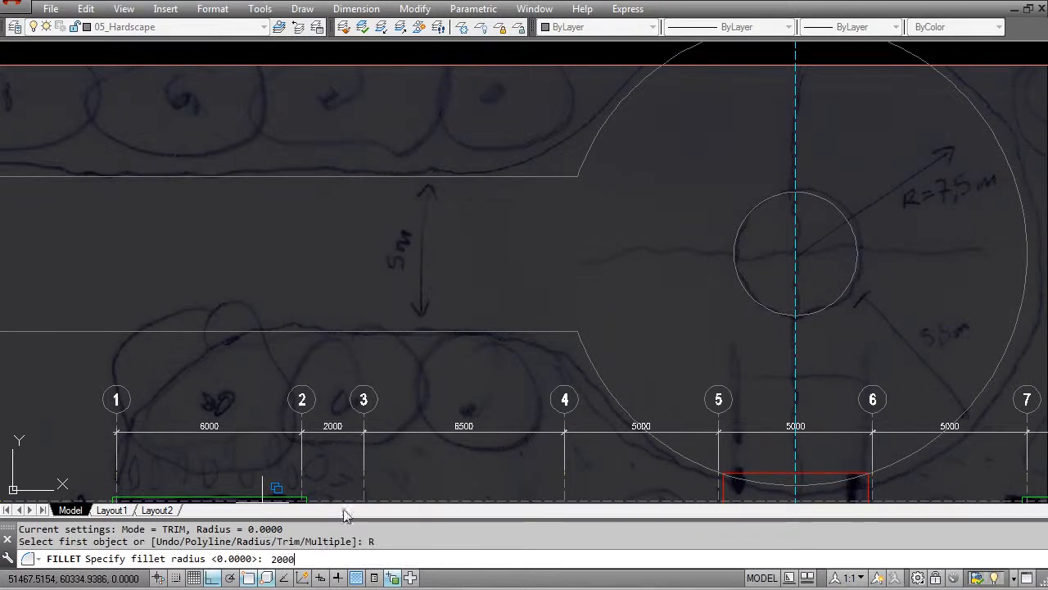
key(Return)
click(513, 333)
click(600, 378)
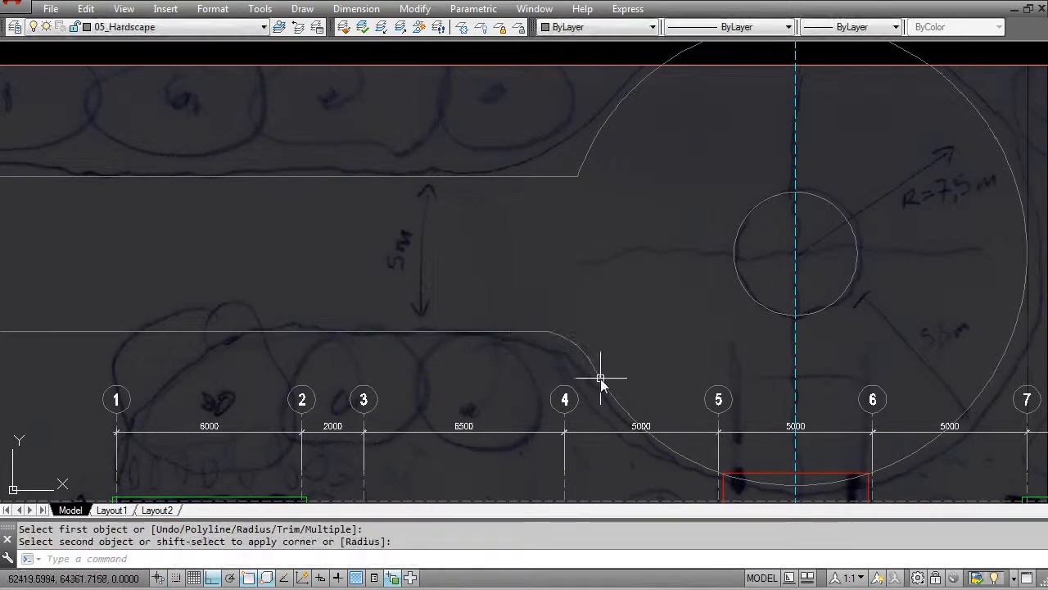
- Undo the 2000 mm fillet at the house-side driveway corner
middle_click(540, 368)
key(ctrl+z)
key(Escape)
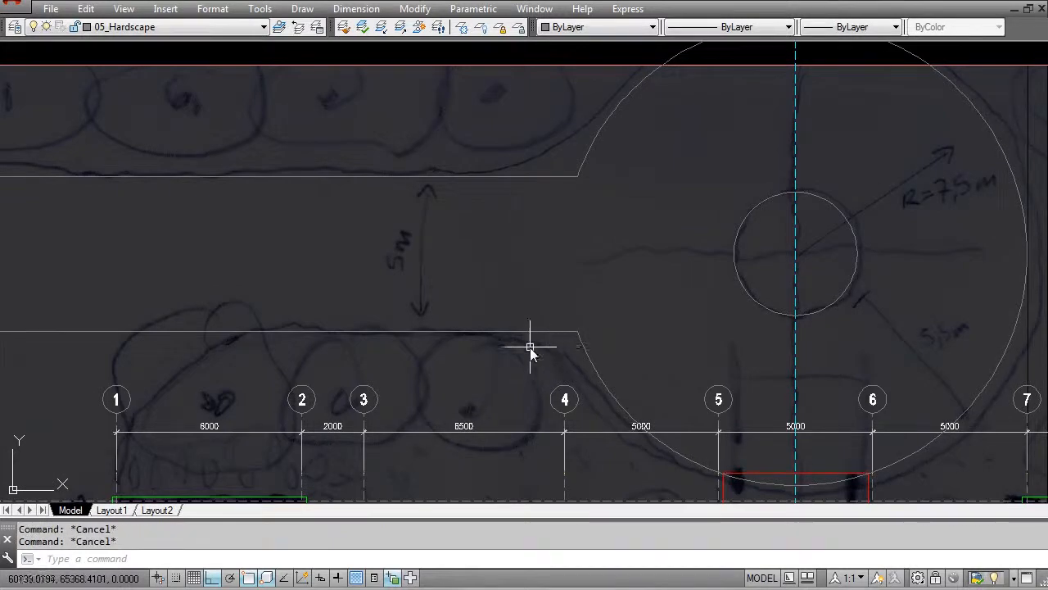
- Fillet both corners between the driveway edges and the turning circle with a 5000 mm radius
text(f)
key(Return)
text(r)
key(Return)
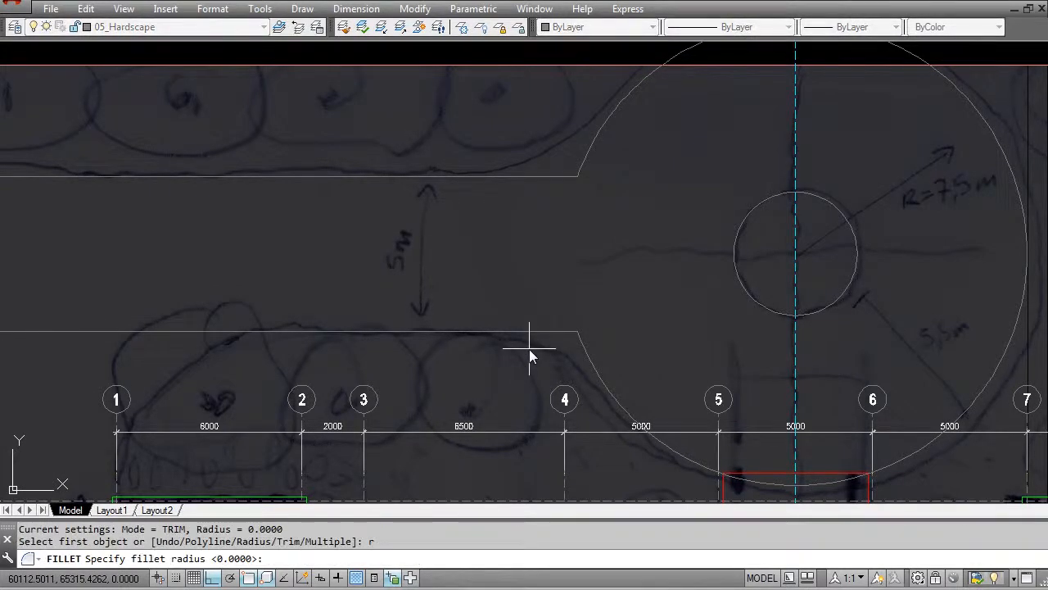
text(5000)
key(Return)
click(527, 332)
click(599, 379)
key(Return)
click(510, 176)
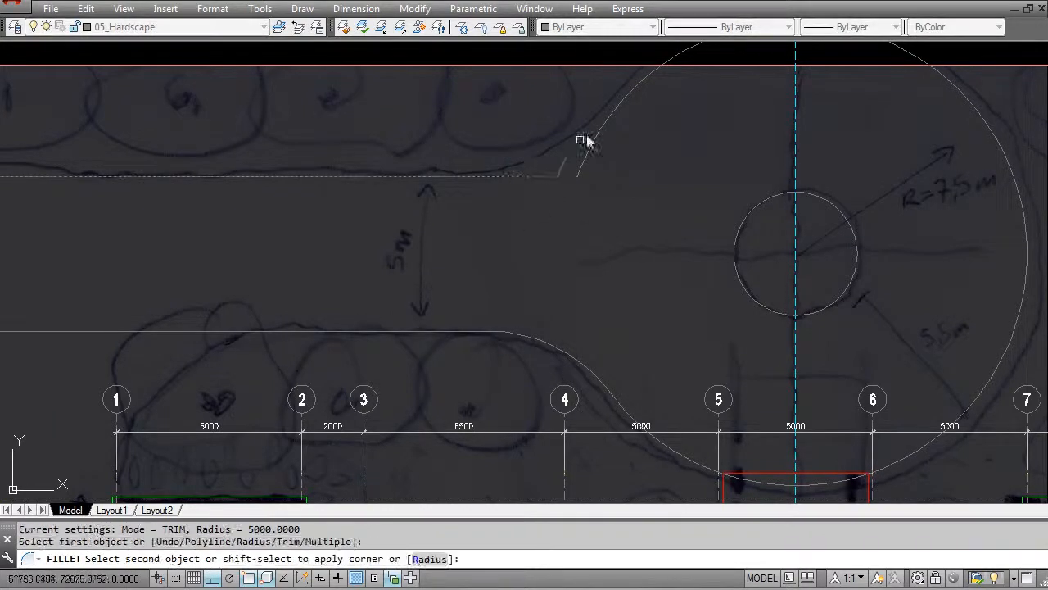
click(615, 108)
scroll(538, 257, down, 5)
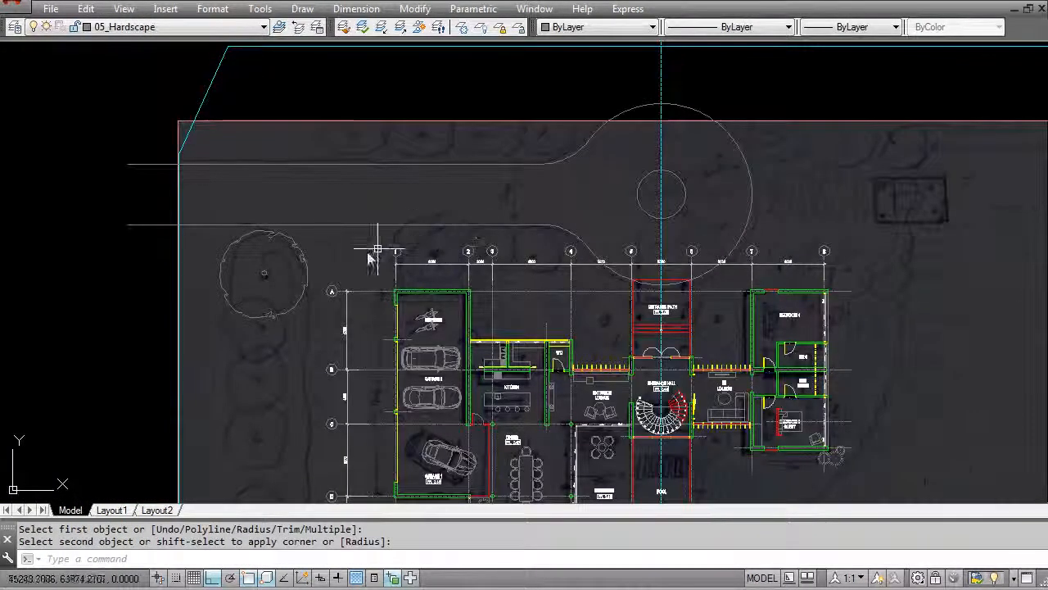
scroll(398, 237, up, 2)
key(Escape)
key(Escape)
text(l)
key(Return)
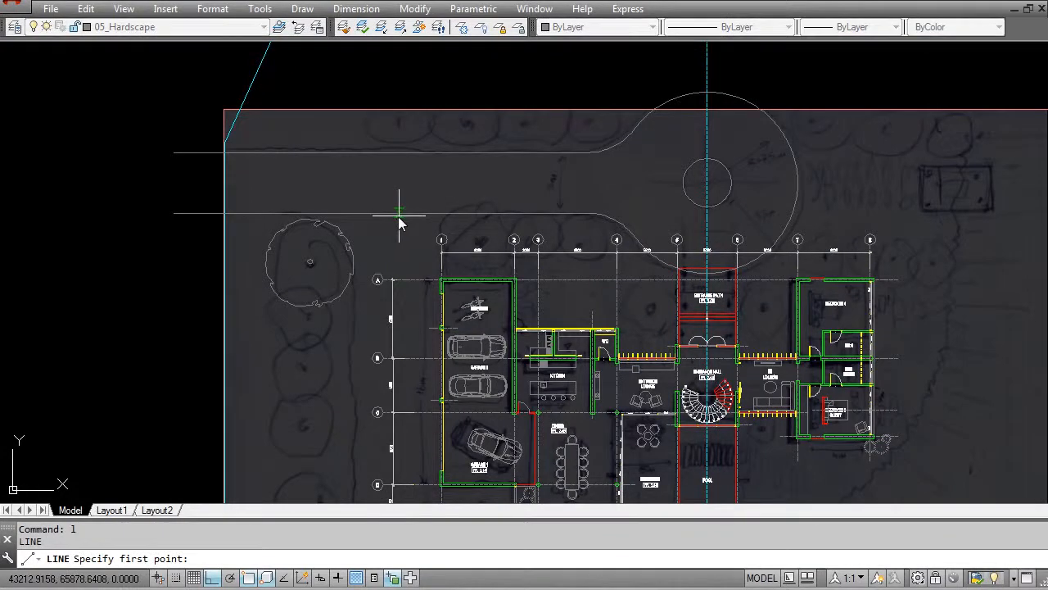
click(394, 213)
key(Escape)
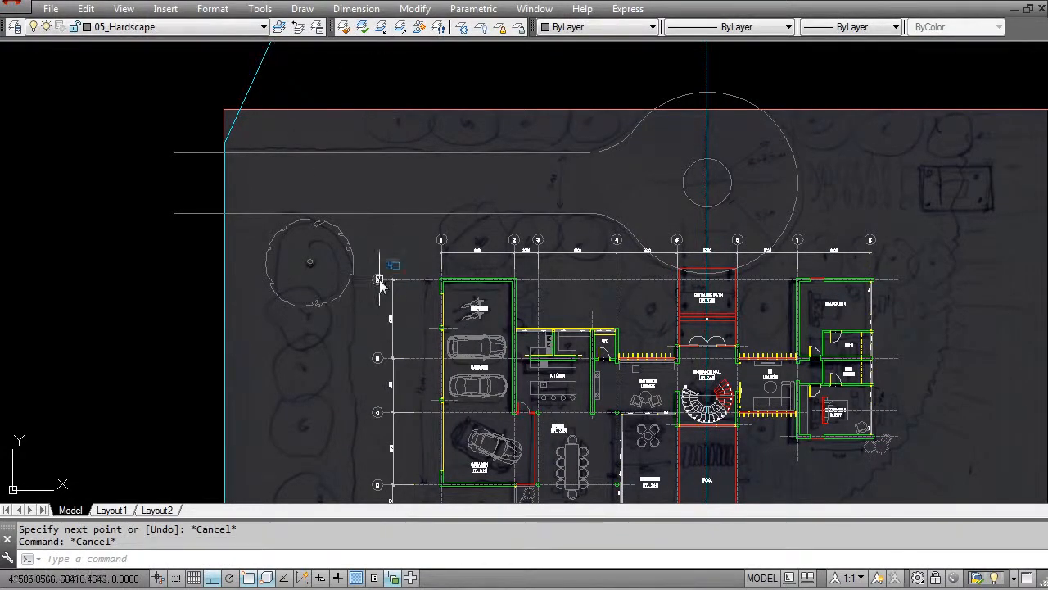
middle_drag(403, 291, 408, 251)
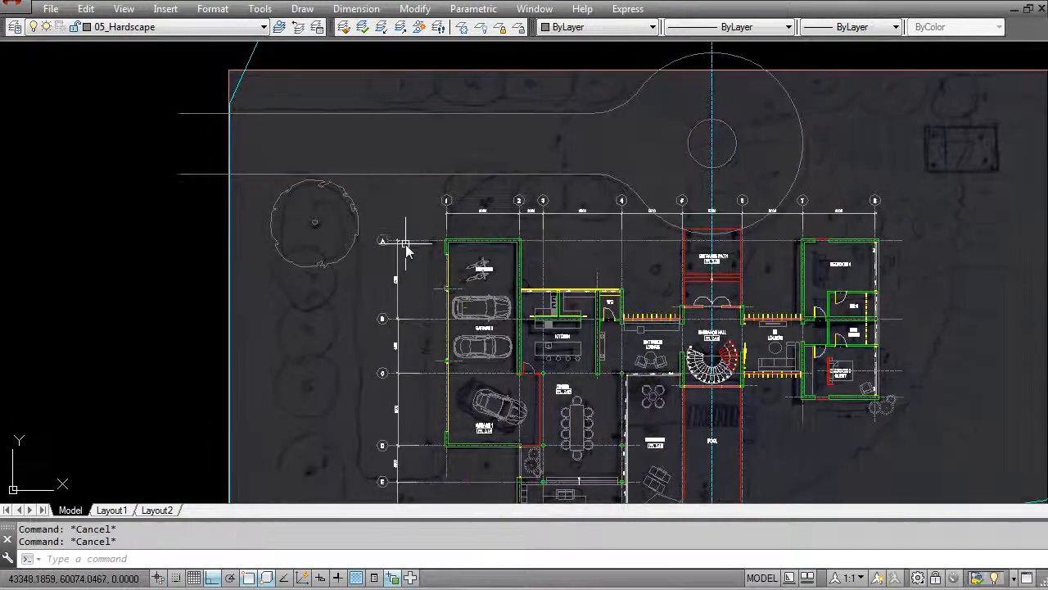
text(l)
key(Return)
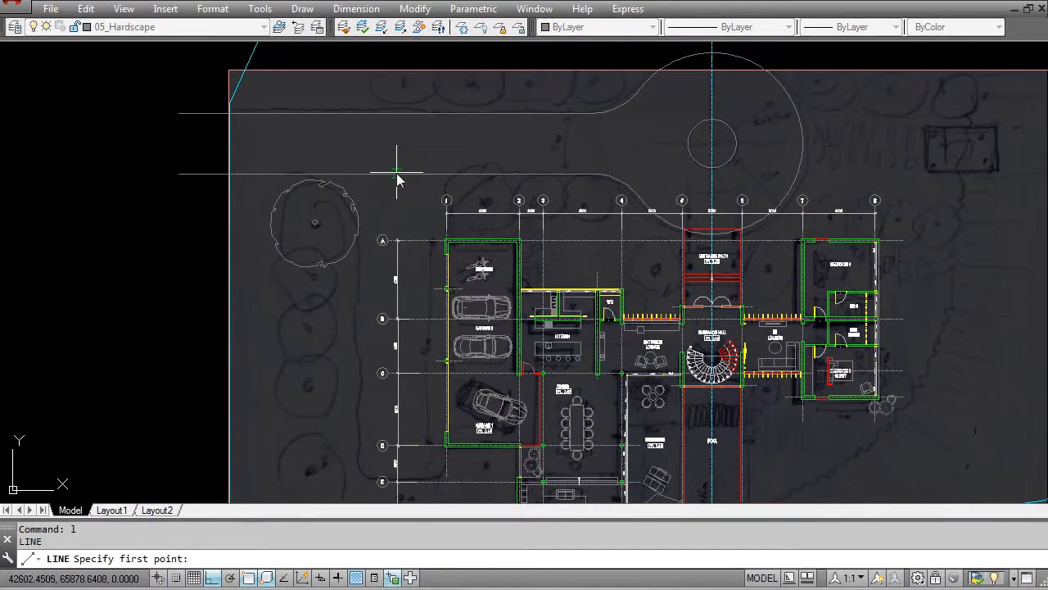
scroll(379, 393, up, 5)
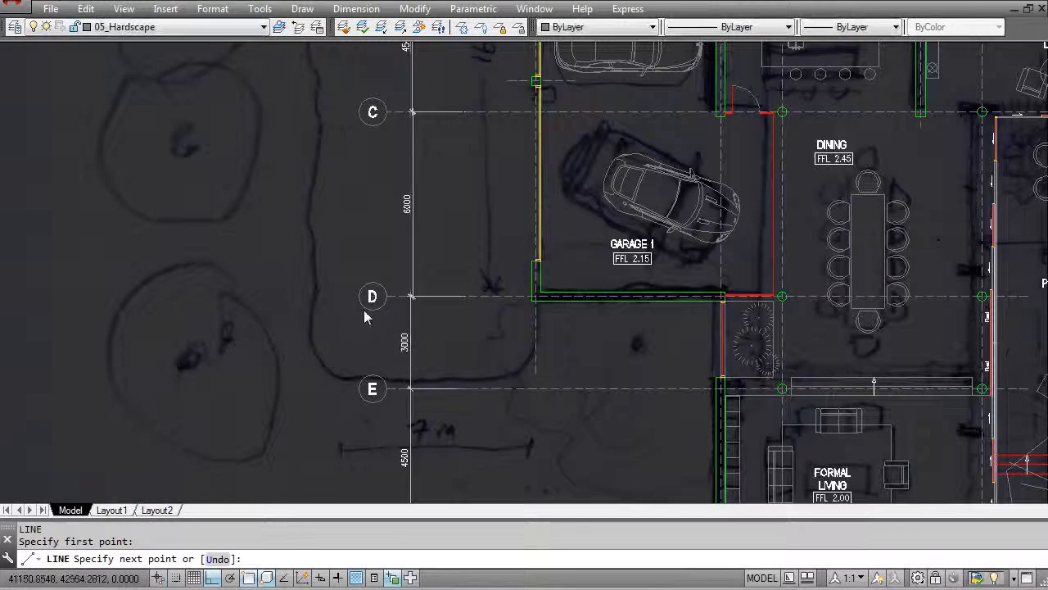
scroll(404, 409, down, 5)
key(Escape)
- Stretch the lettered grid bubbles and their vertical dimensions about 17600 mm horizontally away from the garage, beyond the site boundary
middle_drag(301, 385, 291, 248)
key(Escape)
text(s)
key(Return)
click(404, 492)
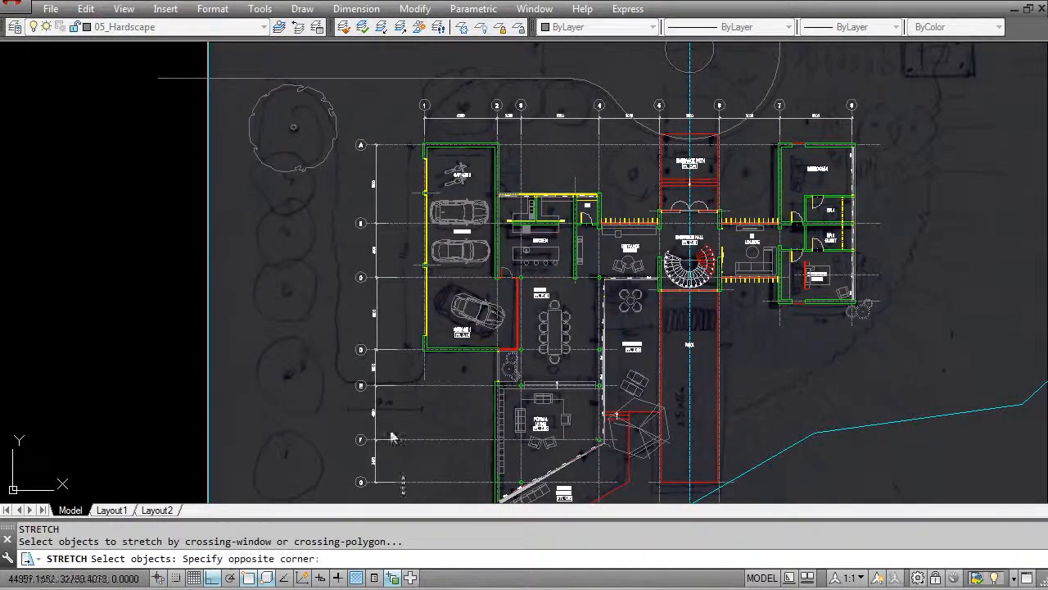
click(344, 130)
key(Return)
click(402, 182)
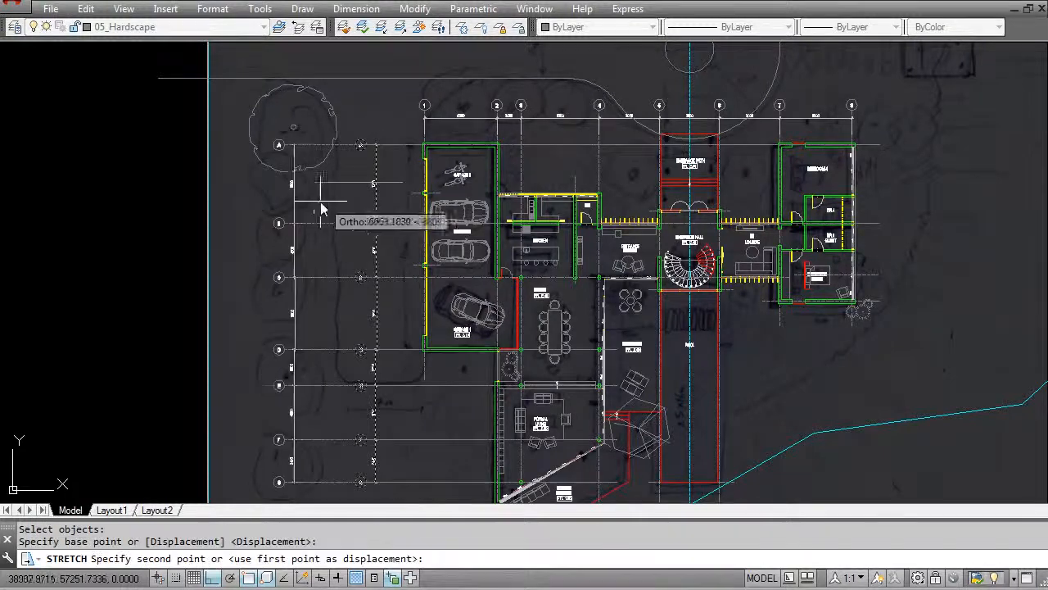
click(192, 206)
key(Escape)
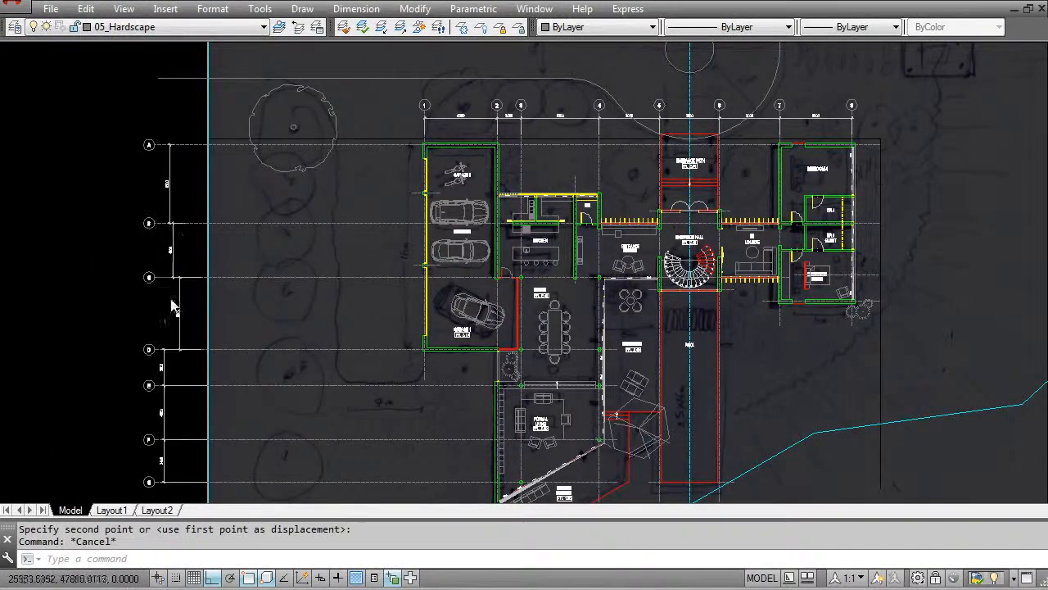
scroll(166, 303, up, 2)
click(173, 300)
click(199, 290)
scroll(208, 280, down, 2)
key(Escape)
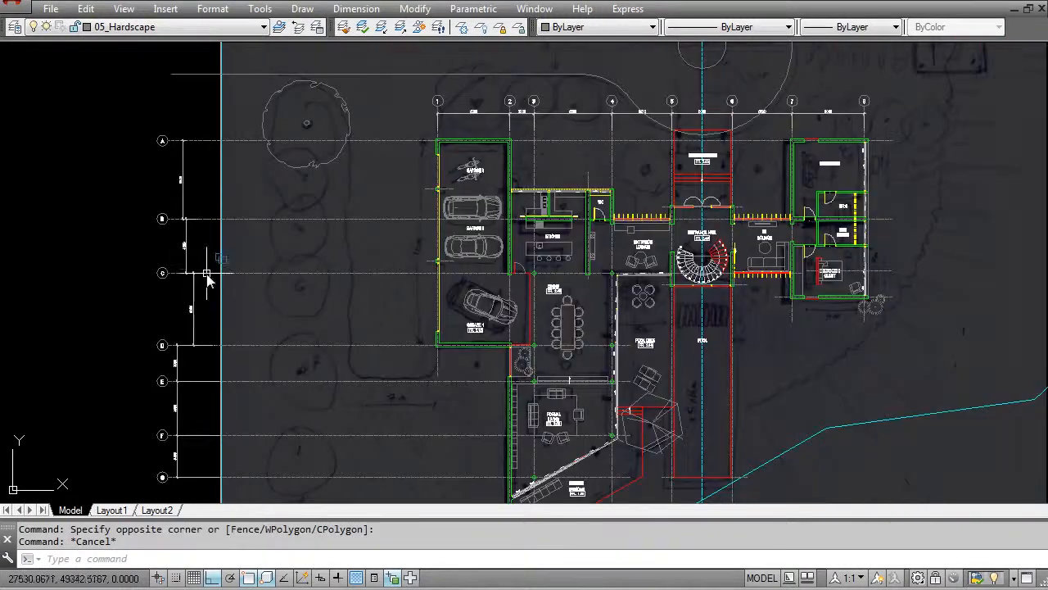
scroll(417, 236, up, 2)
key(Escape)
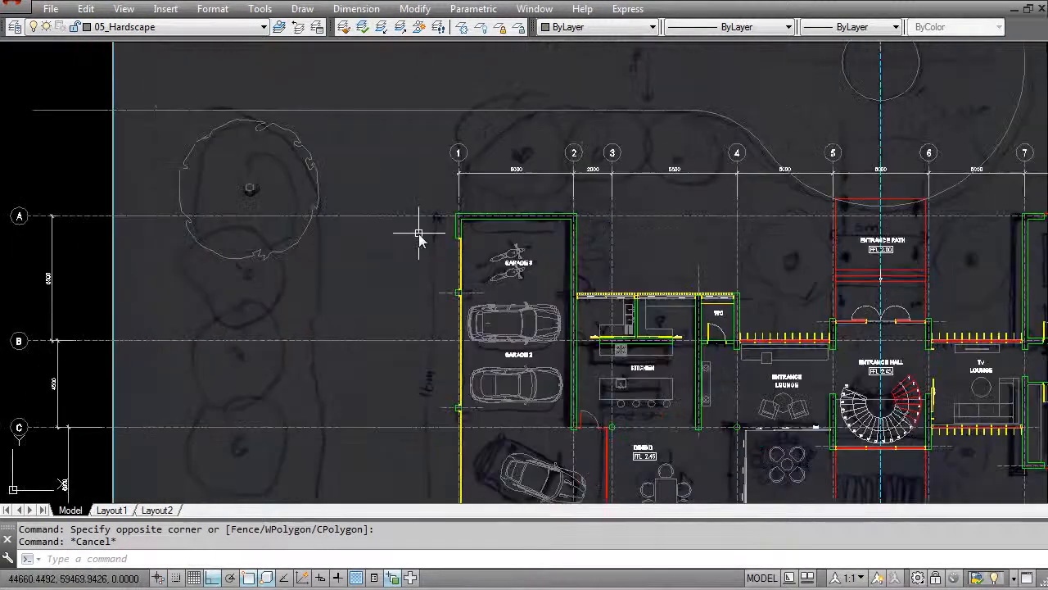
- Draw a vertical line from the house-side driveway edge past the far end of Garage 1 for the forecourt edge
text(l)
key(Return)
click(379, 107)
scroll(380, 304, down, 2)
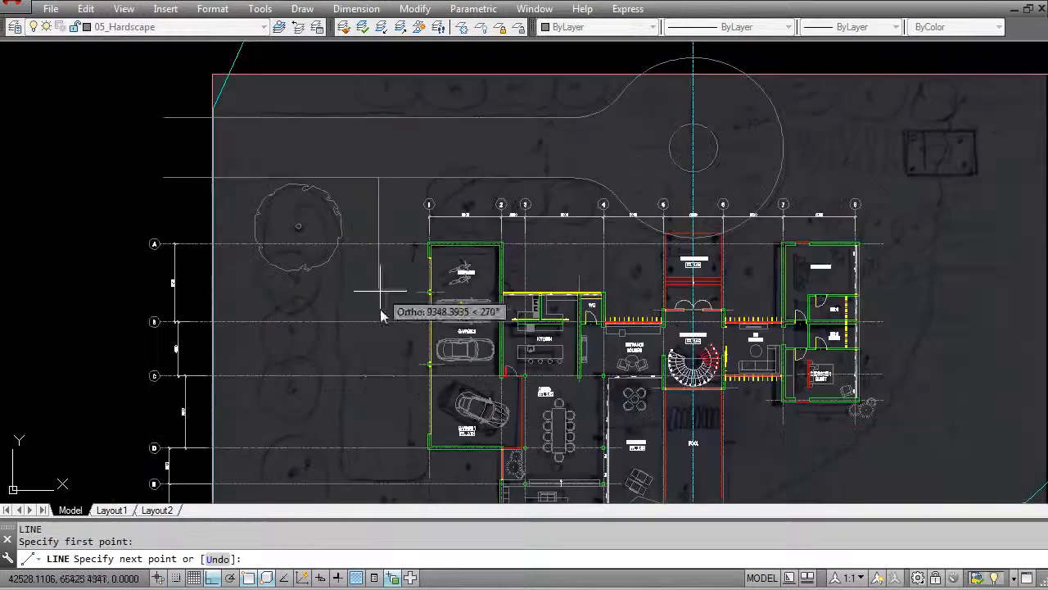
key(Escape)
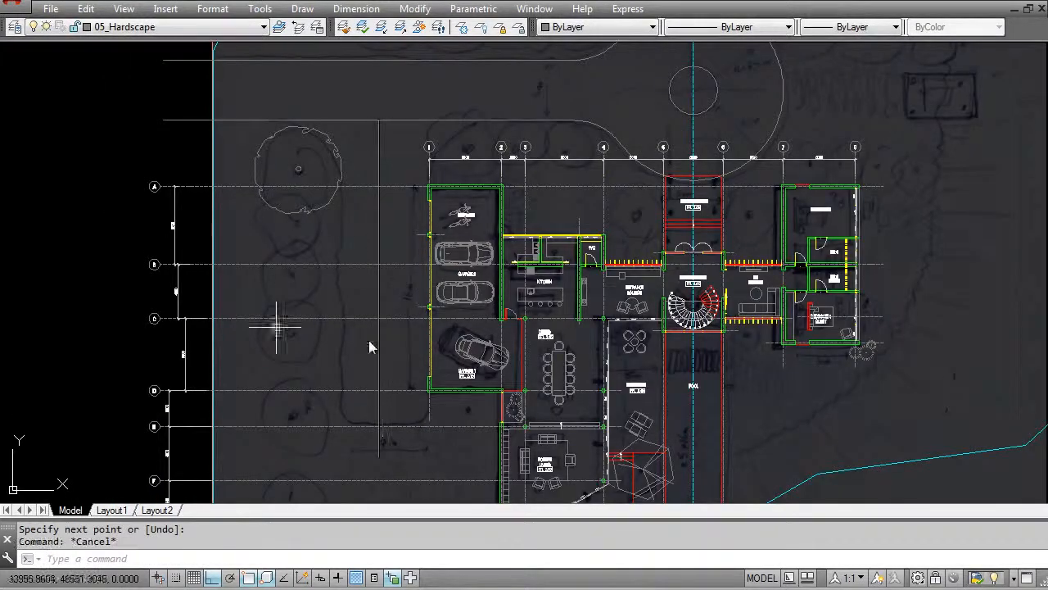
scroll(384, 331, up, 4)
key(Escape)
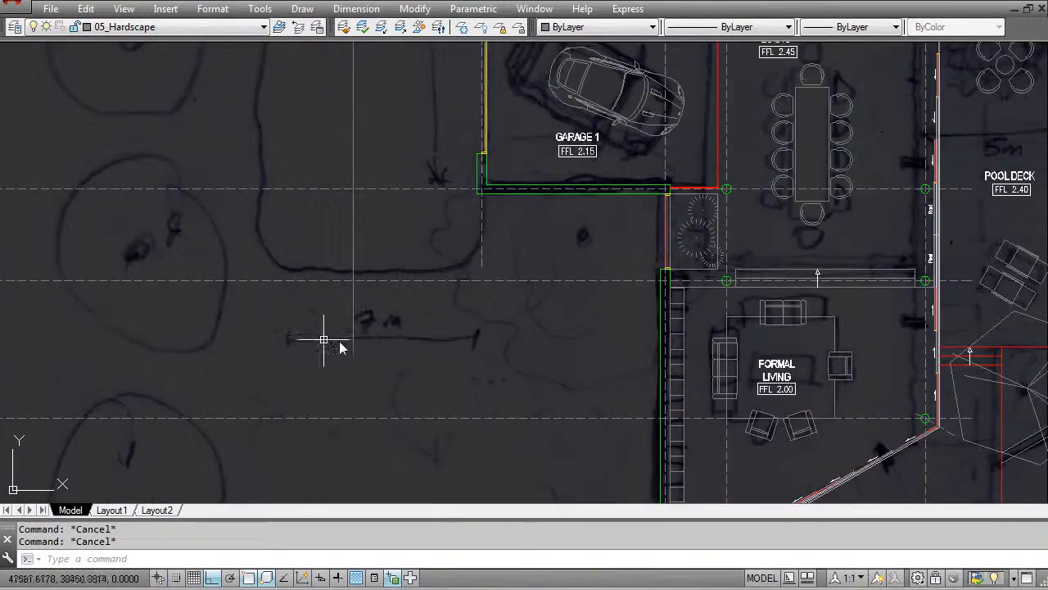
scroll(384, 354, down, 5)
scroll(352, 350, up, 1)
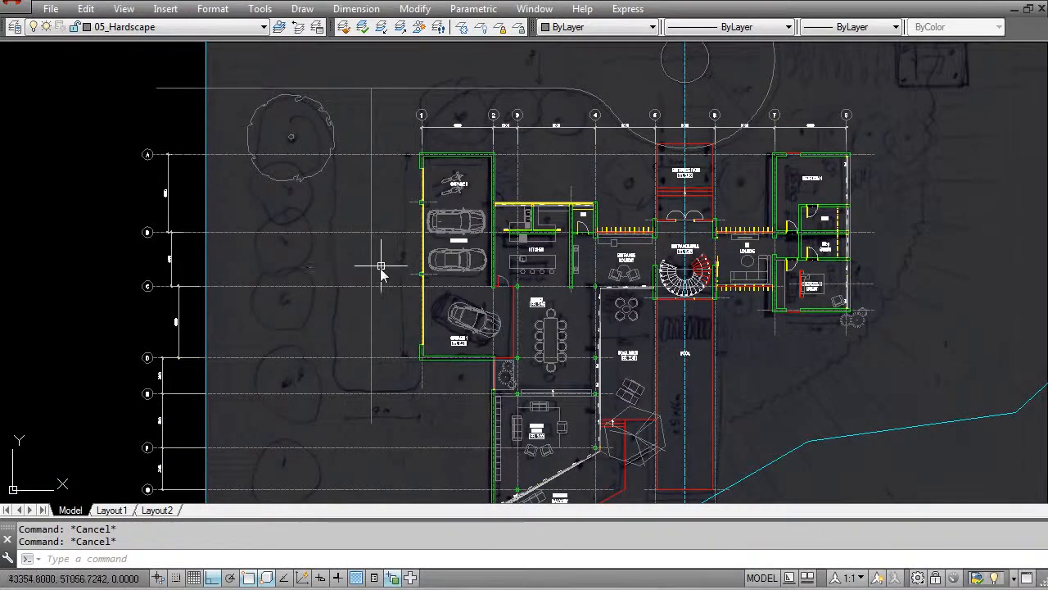
- Move the vertical forecourt line horizontally onto the outer face of the garage wall
scroll(395, 292, up, 2)
mouse_move(368, 276)
middle_down()
mouse_move(368, 293)
mouse_move(358, 274)
middle_up()
key(Escape)
key(Escape)
click(354, 301)
click(316, 295)
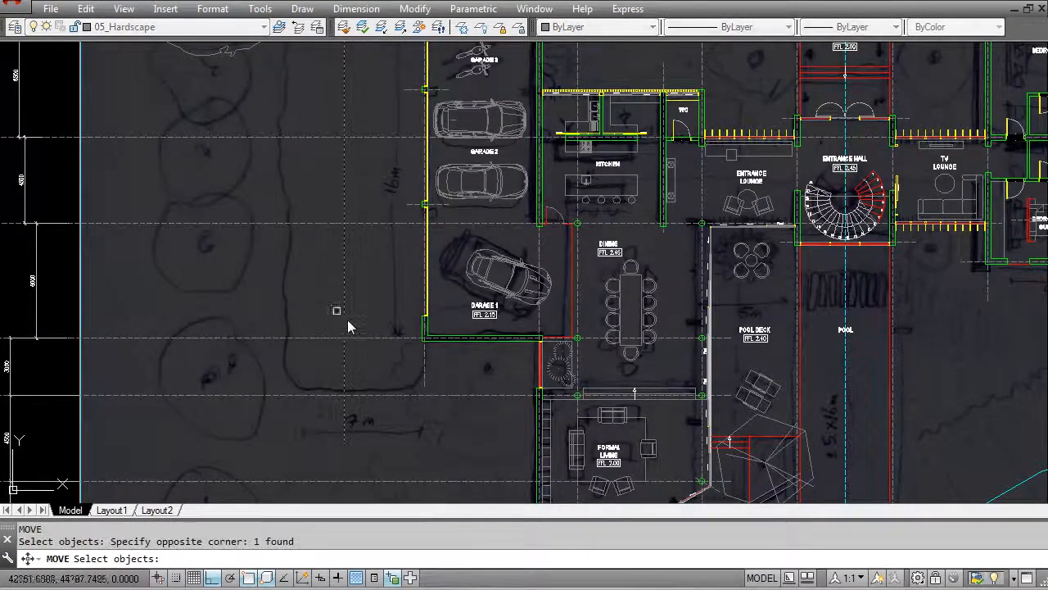
scroll(352, 326, up, 4)
key(Return)
click(328, 328)
key(Escape)
key(Escape)
- Offset the forecourt line 7000 mm away from the garages to form the opposite forecourt edge
key(Return)
text(7000)
key(Return)
click(534, 264)
click(472, 279)
scroll(433, 279, down, 4)
key(Escape)
- Draw a horizontal line across both forecourt edges just beyond Garage 1, following the end of the sketched forecourt
text(e)
key(Return)
key(Escape)
key(Escape)
key(Return)
scroll(410, 346, up, 4)
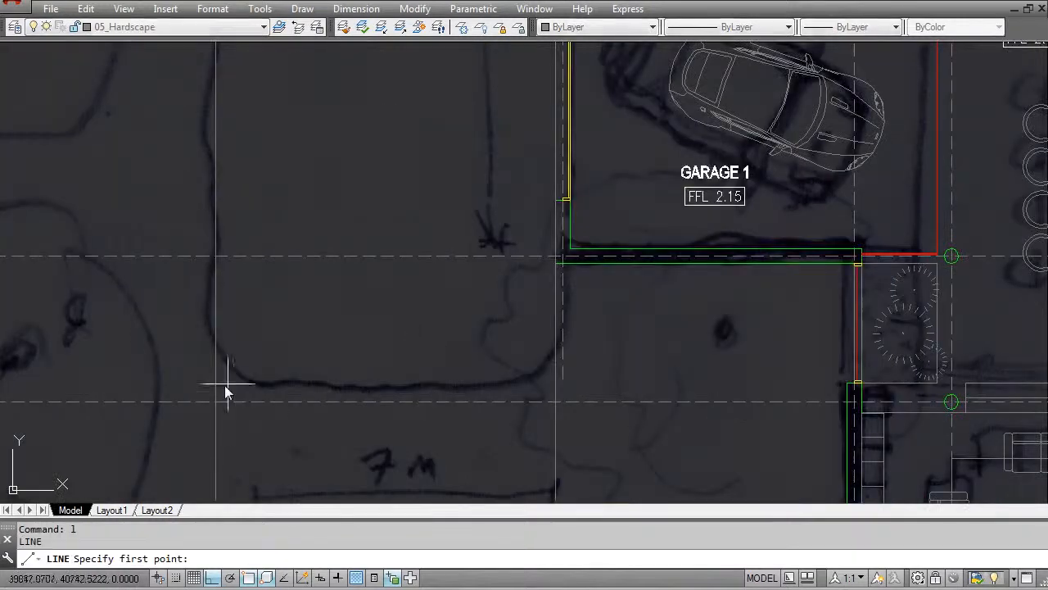
click(188, 382)
key(Return)
key(Escape)
scroll(368, 328, down, 4)
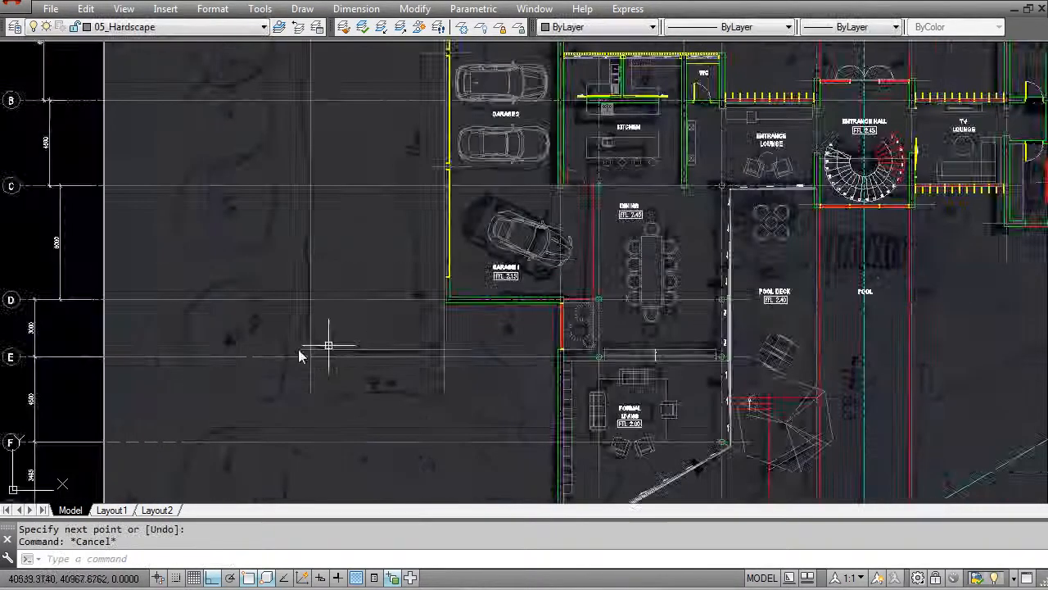
- Trim the house-side driveway edge between the two forecourt lines to open the forecourt to the driveway
middle_drag(393, 140, 400, 415)
middle_drag(325, 199, 361, 280)
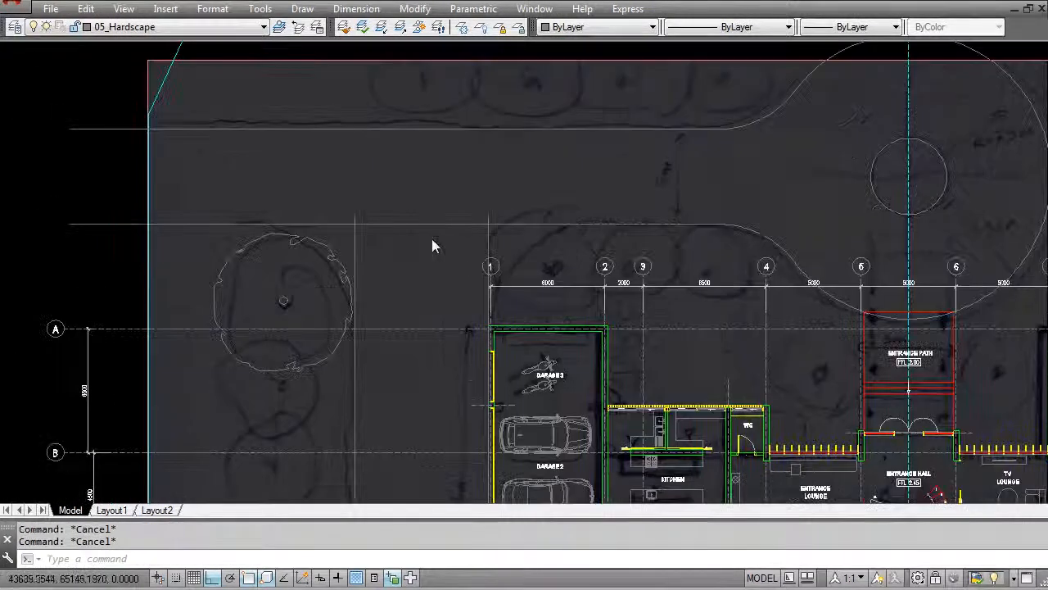
scroll(428, 232, up, 2)
text(tr)
key(Return)
click(291, 235)
key(Return)
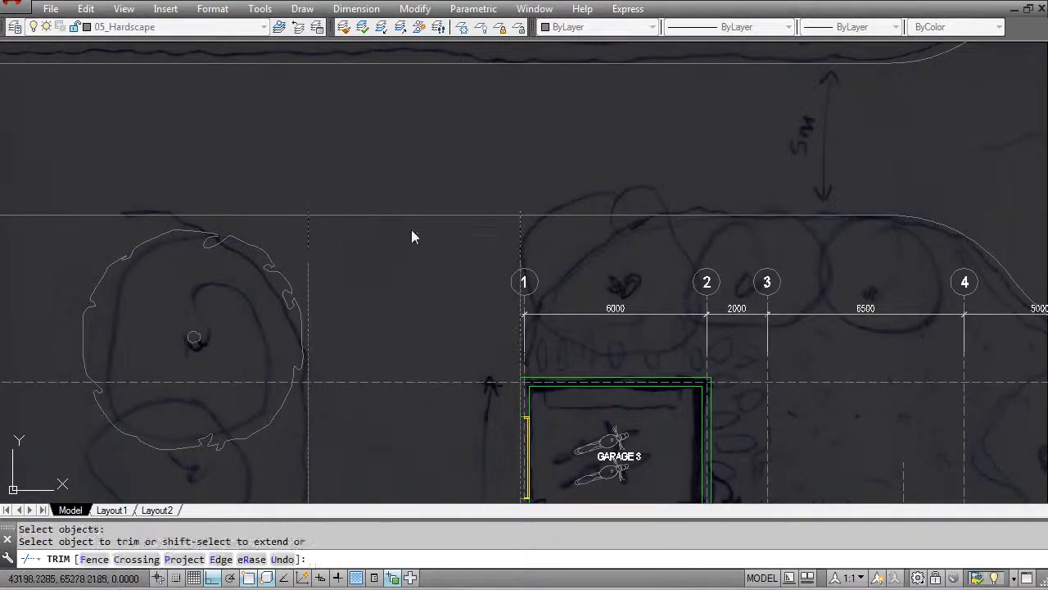
click(417, 233)
click(386, 201)
key(Escape)
key(Escape)
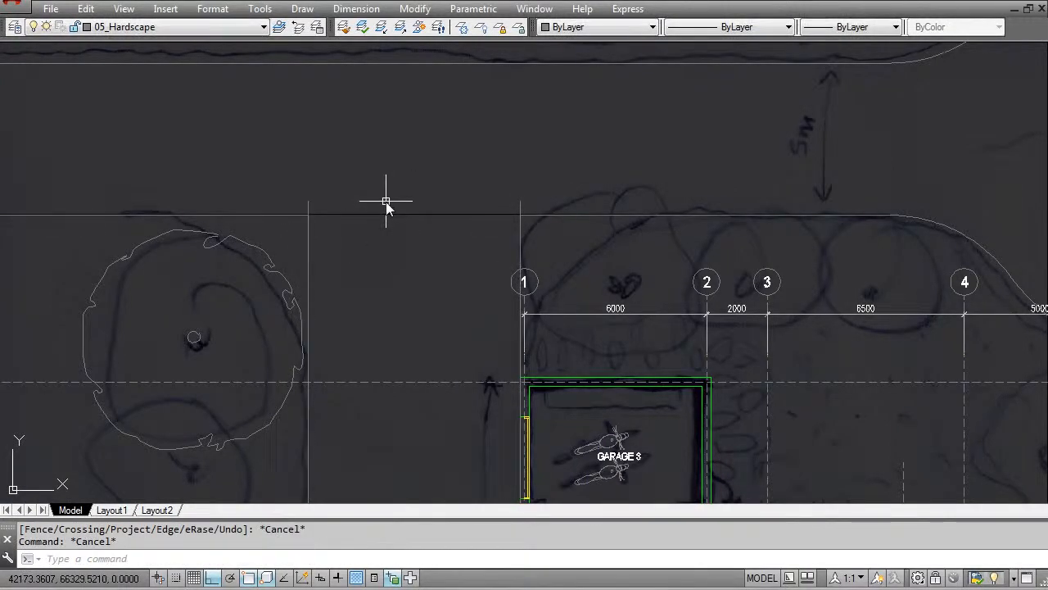
- Fillet both corners between the forecourt edges and the house-side driveway edge with a 5000 mm radius
text(f)
key(Return)
click(307, 232)
click(291, 216)
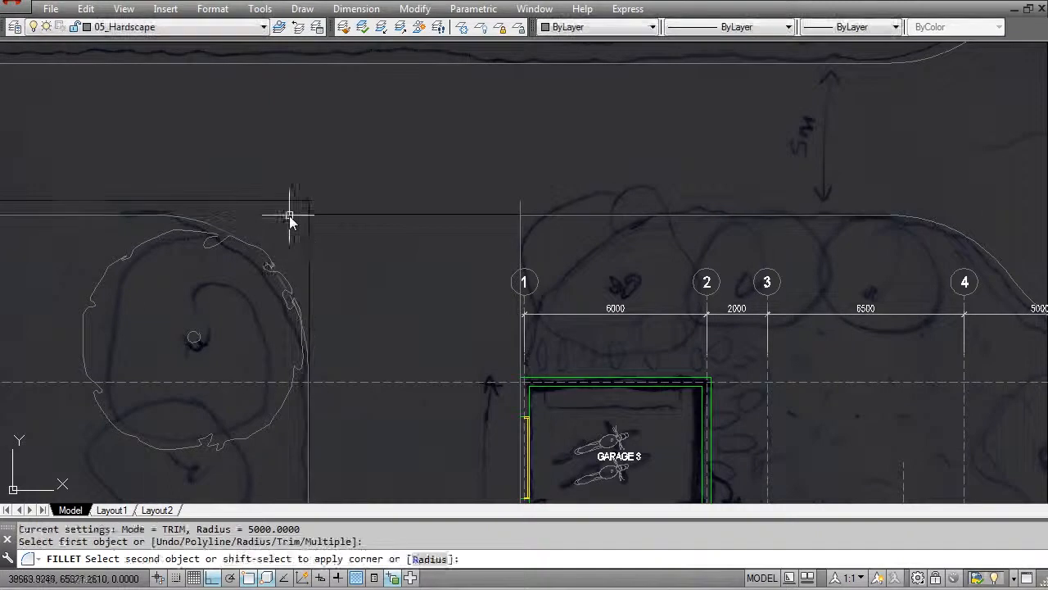
click(520, 238)
click(549, 218)
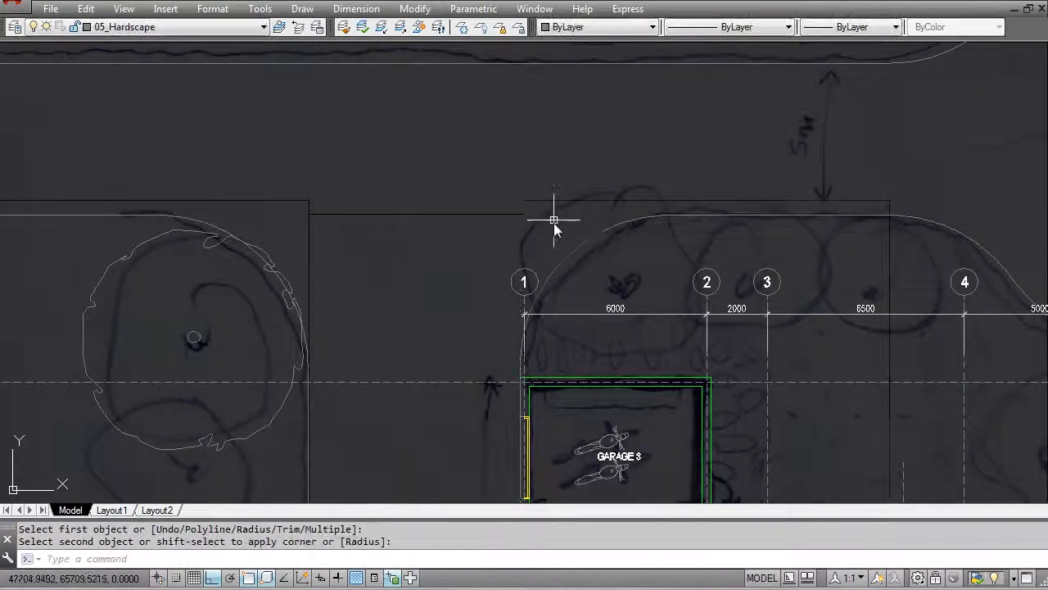
- Change the fillet radius and round both corners at the closed end of the forecourt to match the sketch
scroll(491, 227, down, 4)
middle_drag(439, 331, 436, 134)
scroll(474, 315, up, 4)
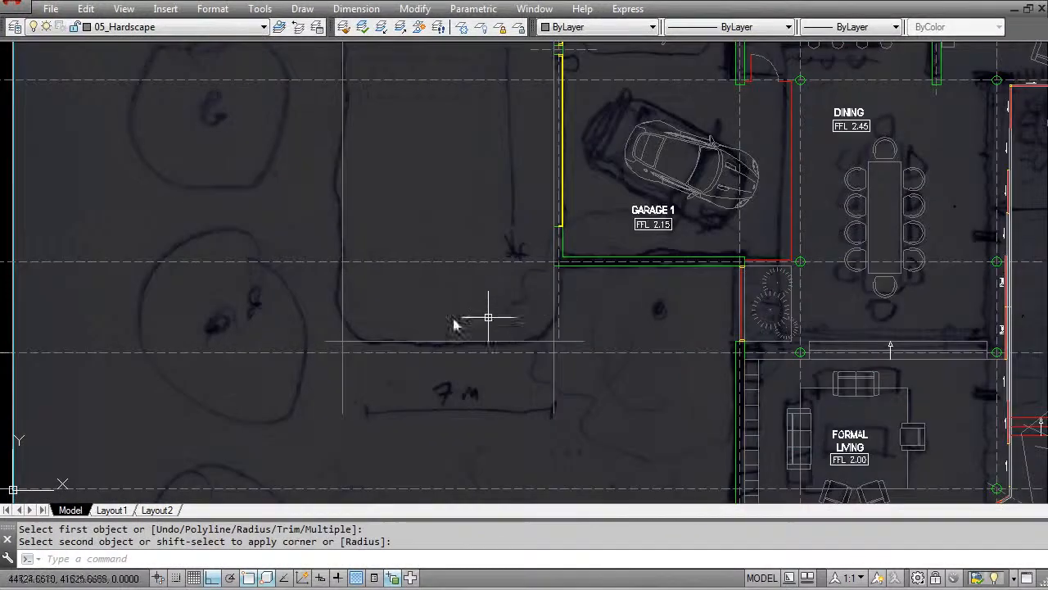
scroll(332, 350, up, 2)
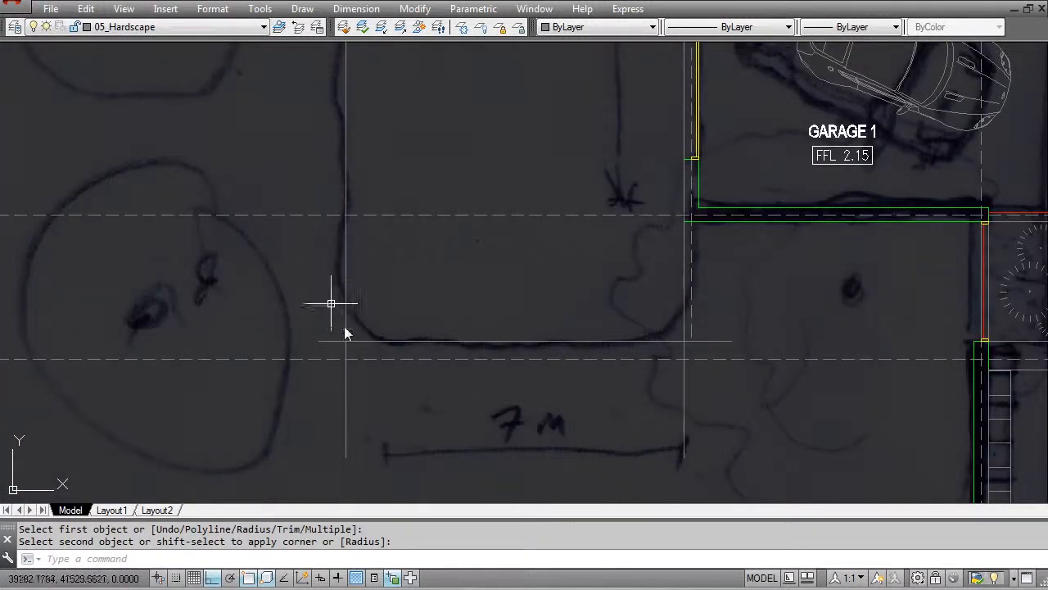
key(Escape)
key(Escape)
key(Return)
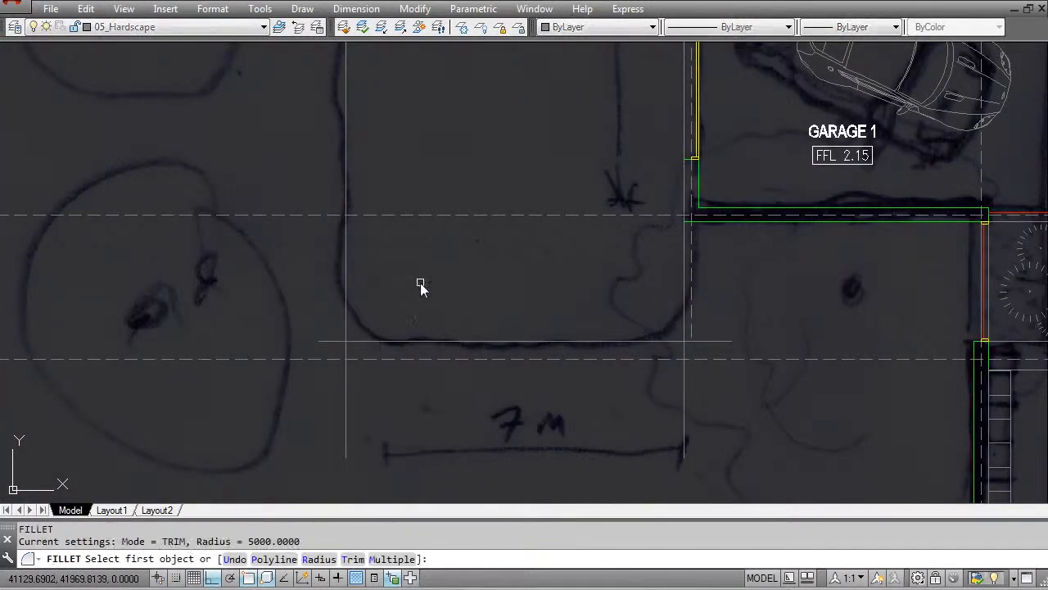
text(r)
key(Return)
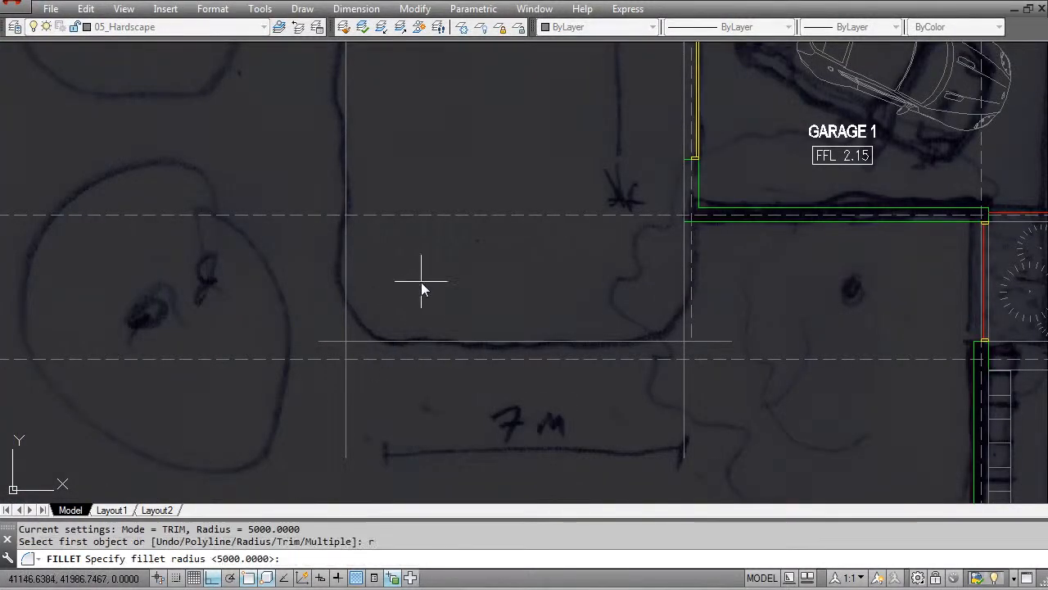
key(Return)
click(372, 343)
click(344, 328)
click(631, 341)
click(684, 305)
scroll(578, 283, down, 4)
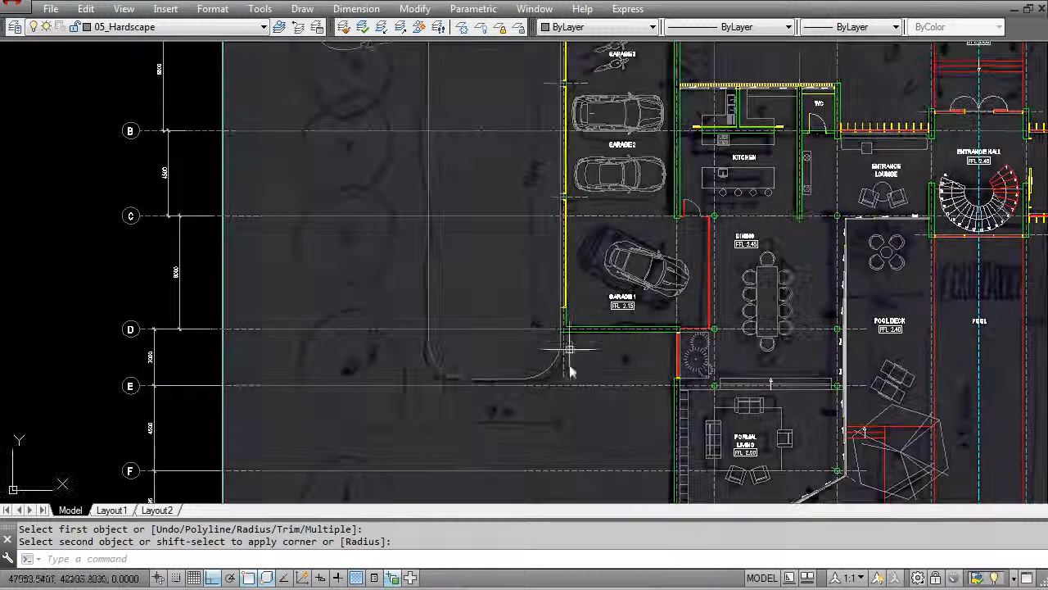
- Offset the outer driveway edge, its fillet arc and the turning circle 200 mm outward for the kerb
scroll(501, 328, down, 2)
middle_drag(501, 326, 475, 344)
middle_drag(559, 177, 427, 280)
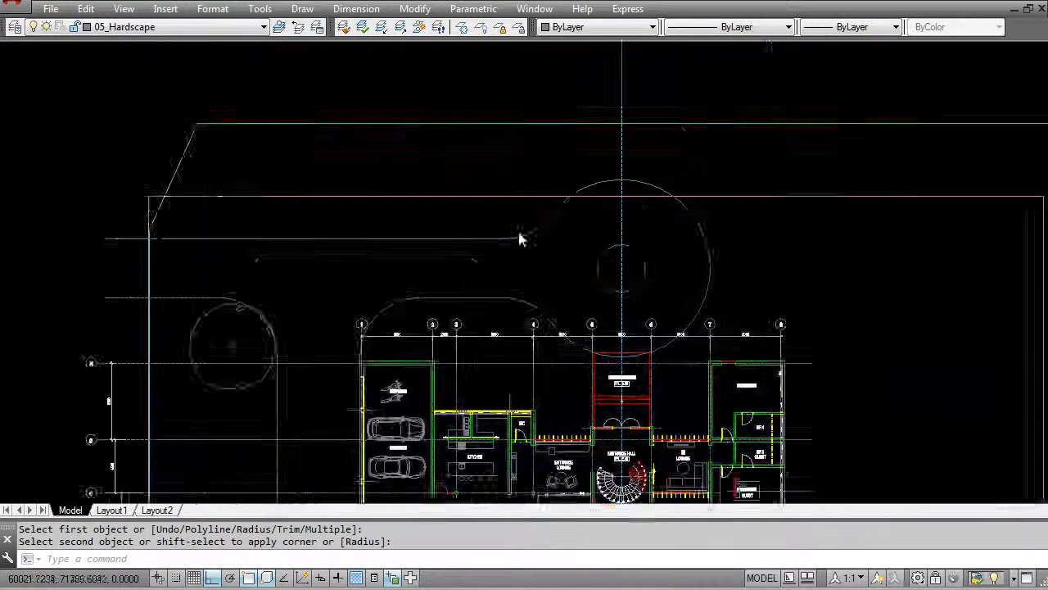
scroll(536, 195, up, 4)
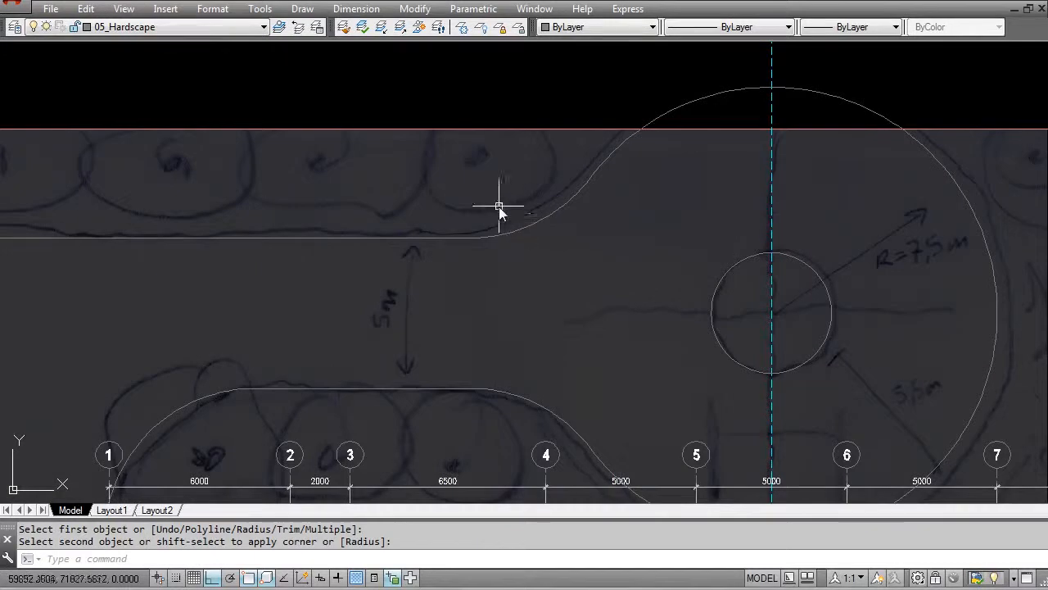
key(Escape)
key(Escape)
text(o)
key(Return)
text(200)
key(Return)
click(524, 228)
click(475, 221)
click(457, 238)
click(456, 228)
click(590, 175)
click(592, 157)
- Offset the house-side driveway edges, the forecourt sides and end, and their corner arcs 200 mm outward
middle_drag(611, 284, 614, 121)
click(451, 229)
click(396, 265)
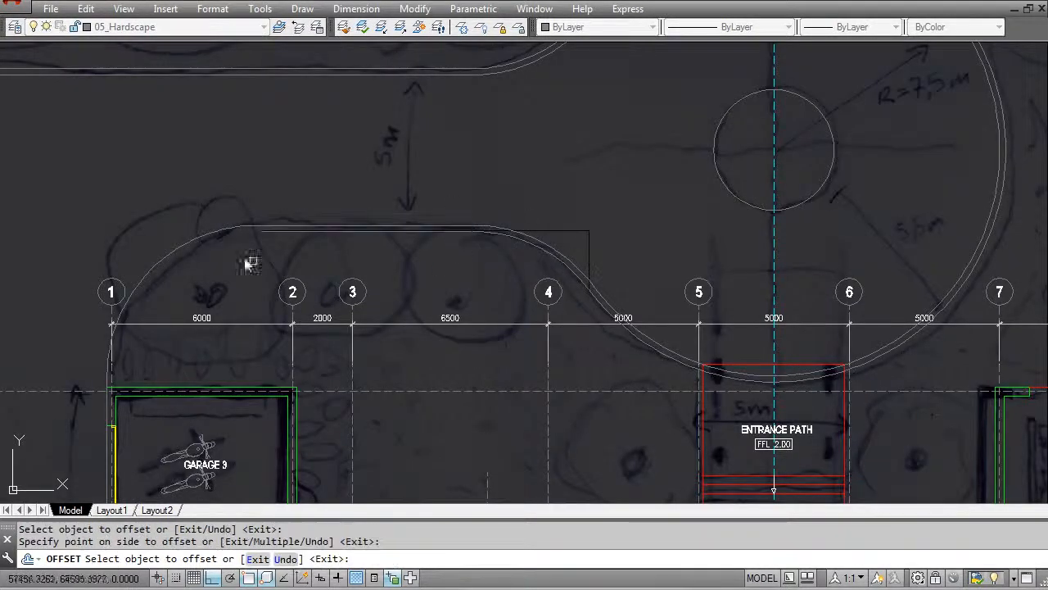
scroll(222, 204, down, 5)
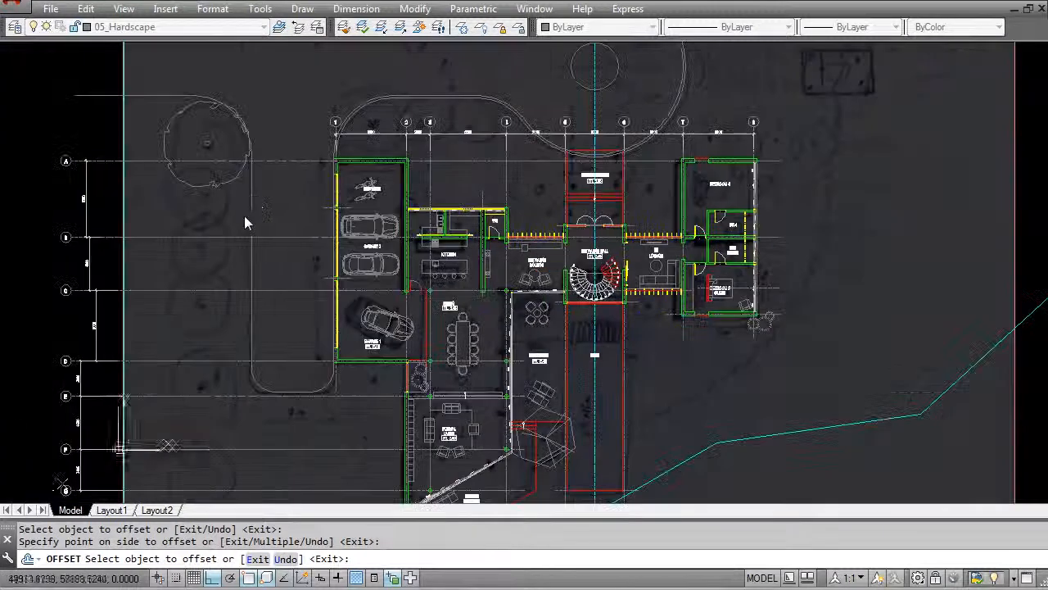
click(150, 95)
click(160, 116)
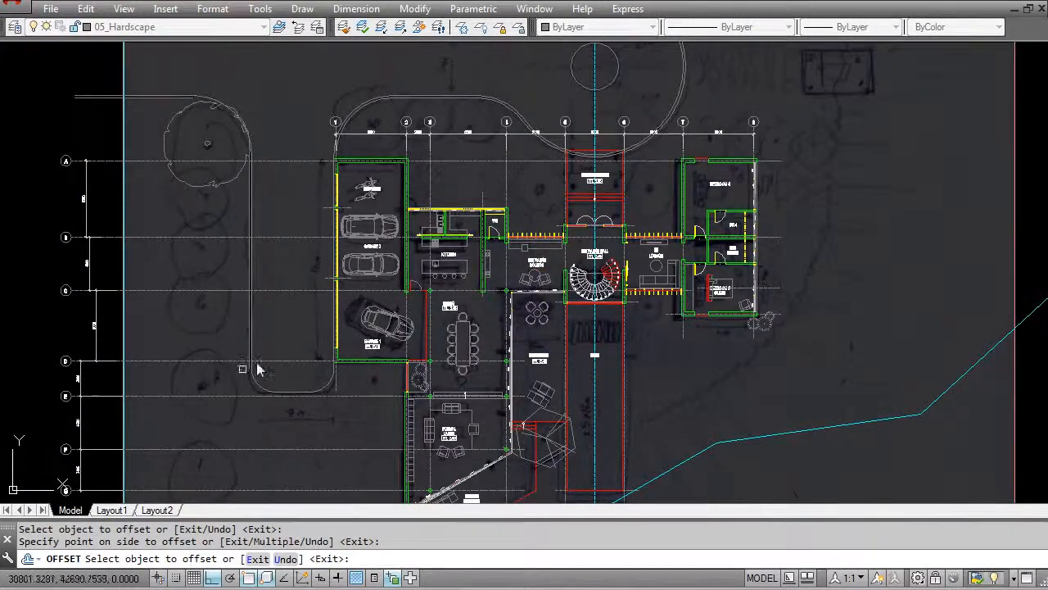
scroll(275, 351, up, 2)
scroll(336, 419, up, 4)
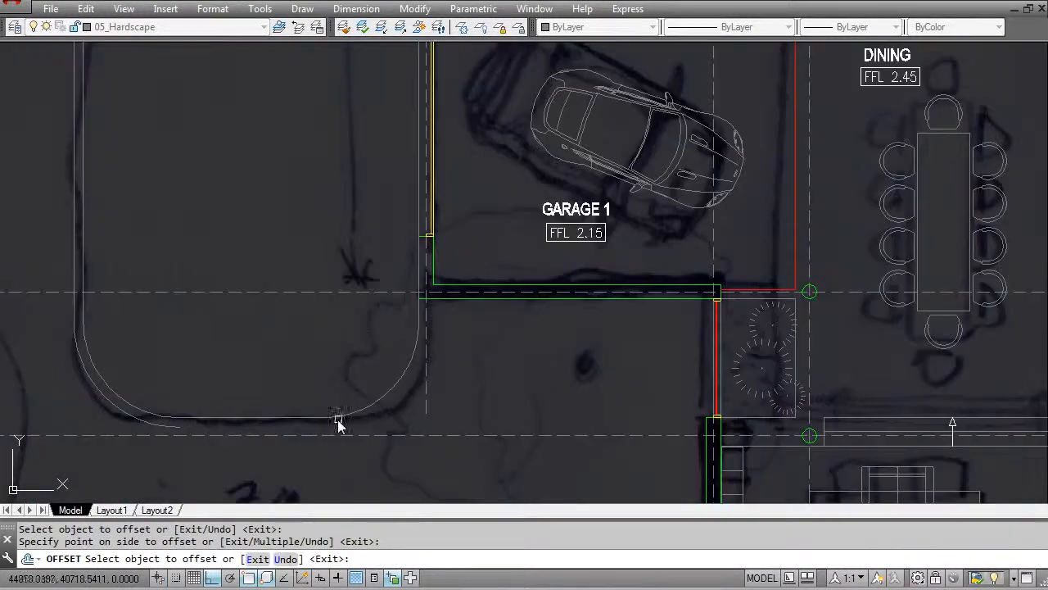
scroll(442, 332, down, 4)
middle_drag(393, 139, 463, 394)
scroll(321, 206, up, 4)
click(388, 158)
click(339, 196)
scroll(340, 210, down, 5)
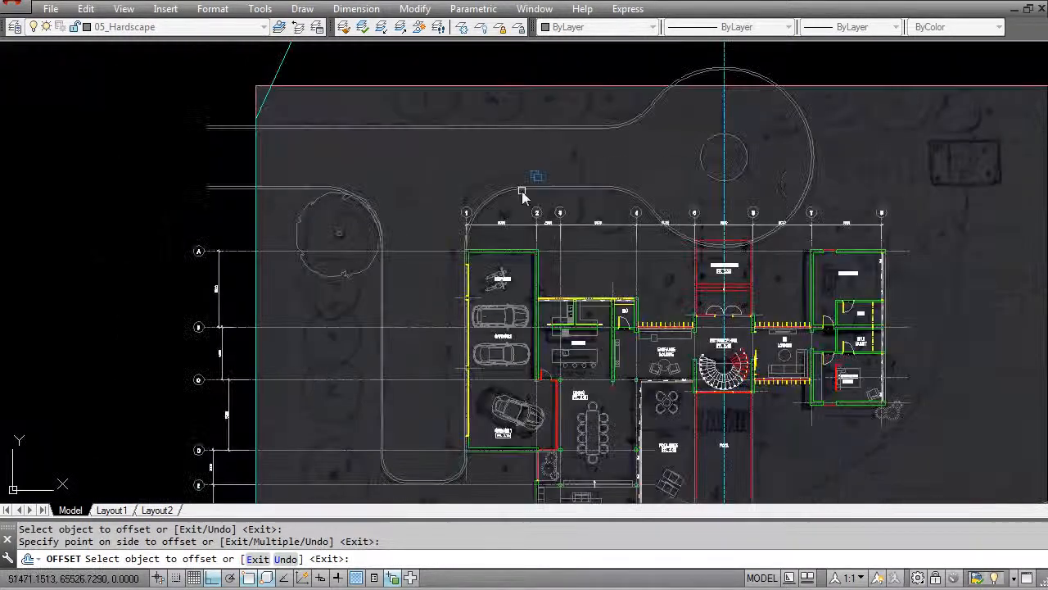
scroll(434, 263, down, 3)
key(Escape)
- Draw a 400 by 1600 mm rectangle over the sketched stepping stones across the pool near the entrance hall
scroll(224, 145, up, 3)
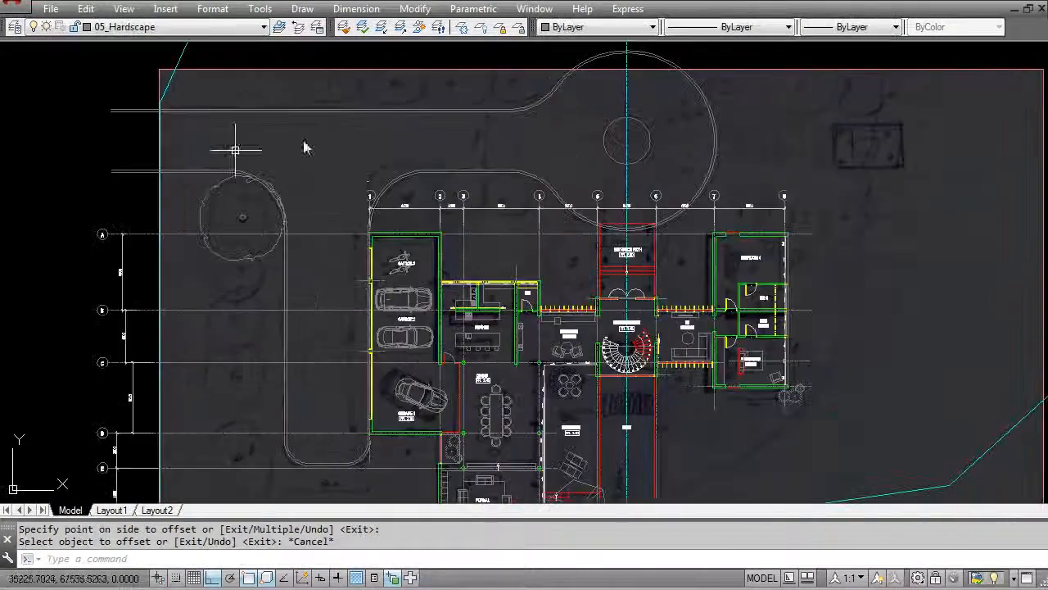
middle_drag(654, 433, 497, 226)
scroll(489, 221, up, 6)
scroll(486, 159, up, 2)
key(Escape)
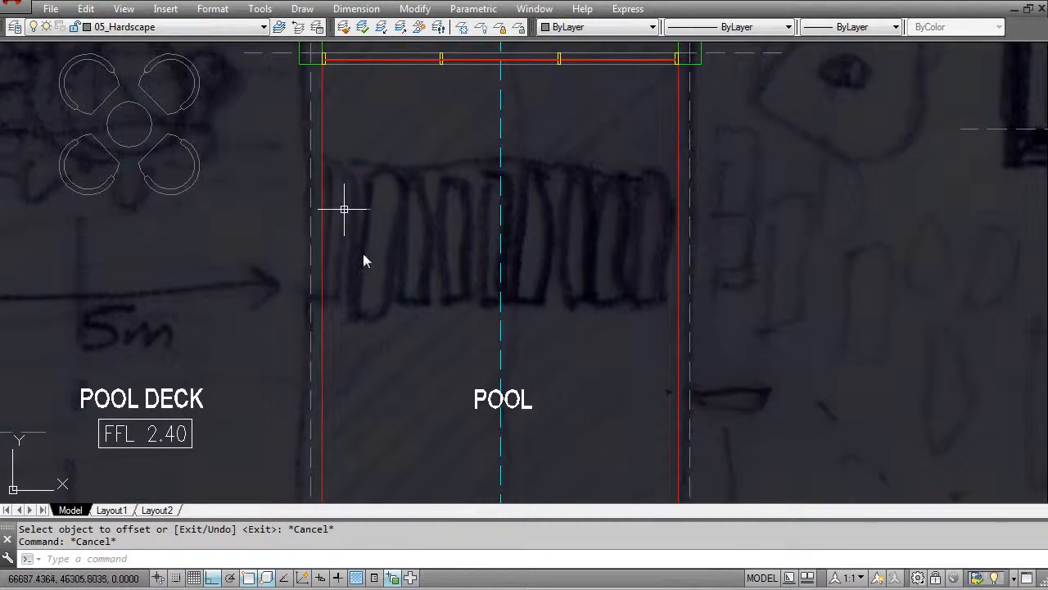
middle_drag(409, 201, 445, 274)
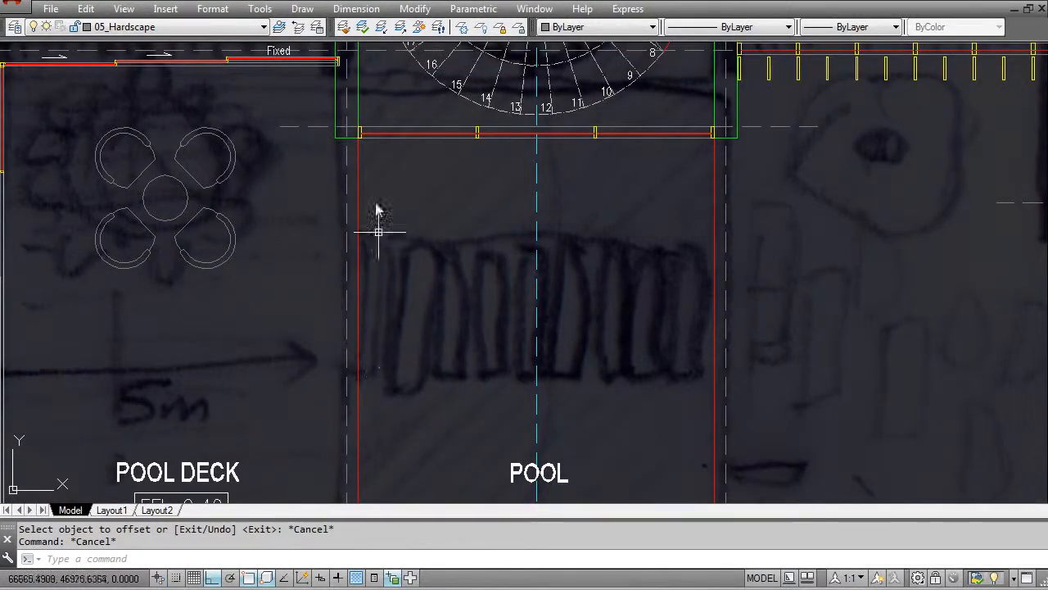
scroll(382, 339, down, 4)
middle_drag(382, 350, 360, 229)
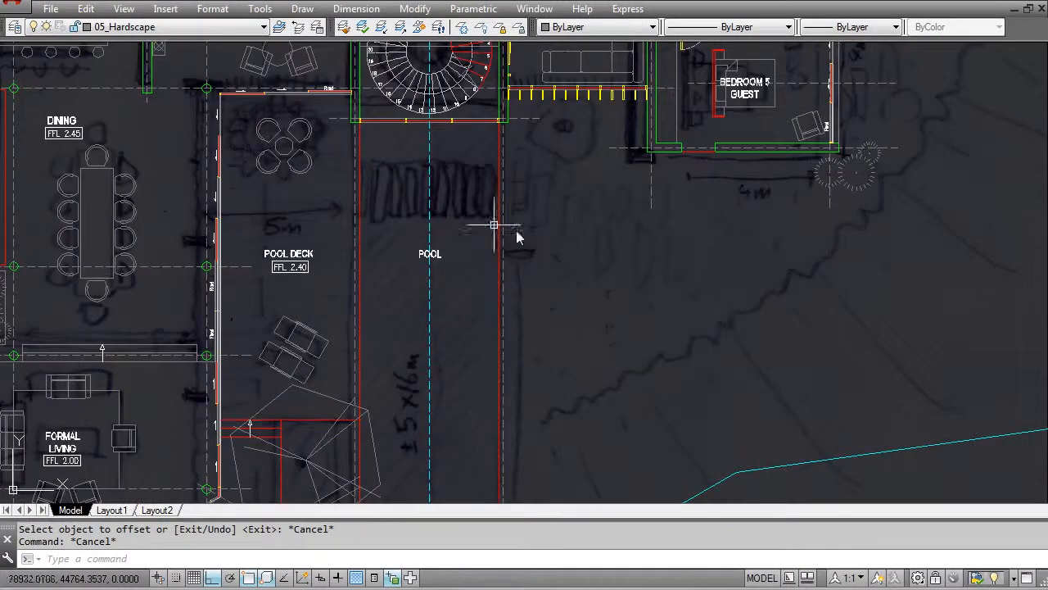
scroll(392, 200, up, 4)
key(Escape)
text(rec)
key(Return)
click(366, 212)
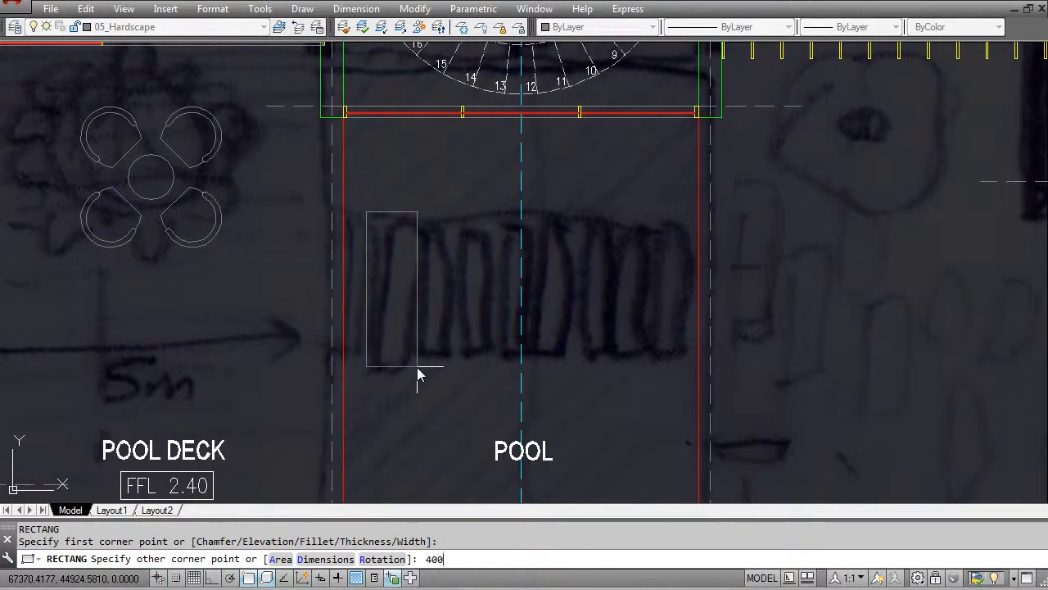
key(Return)
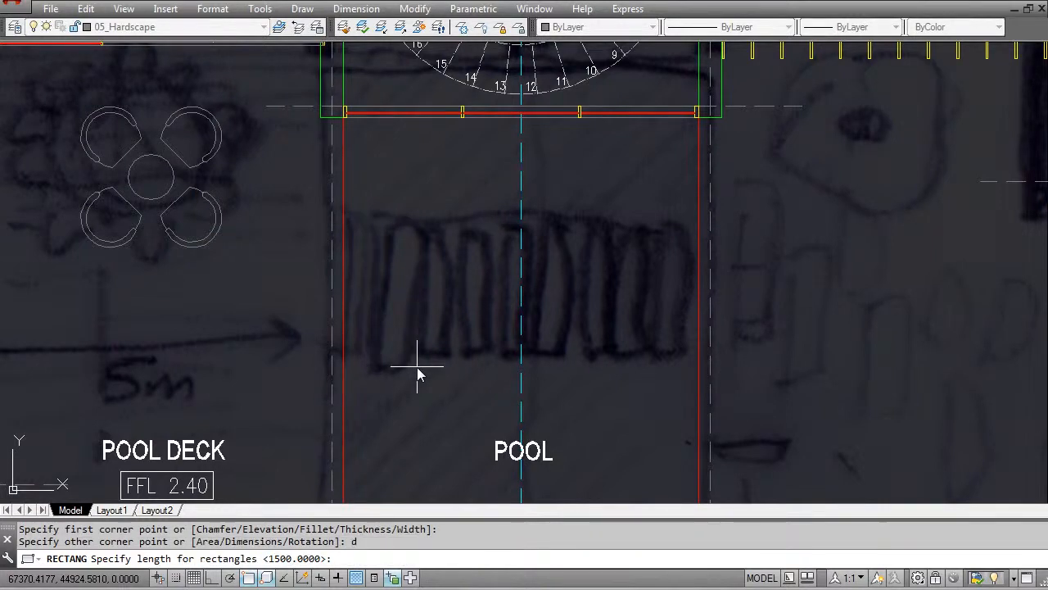
key(Return)
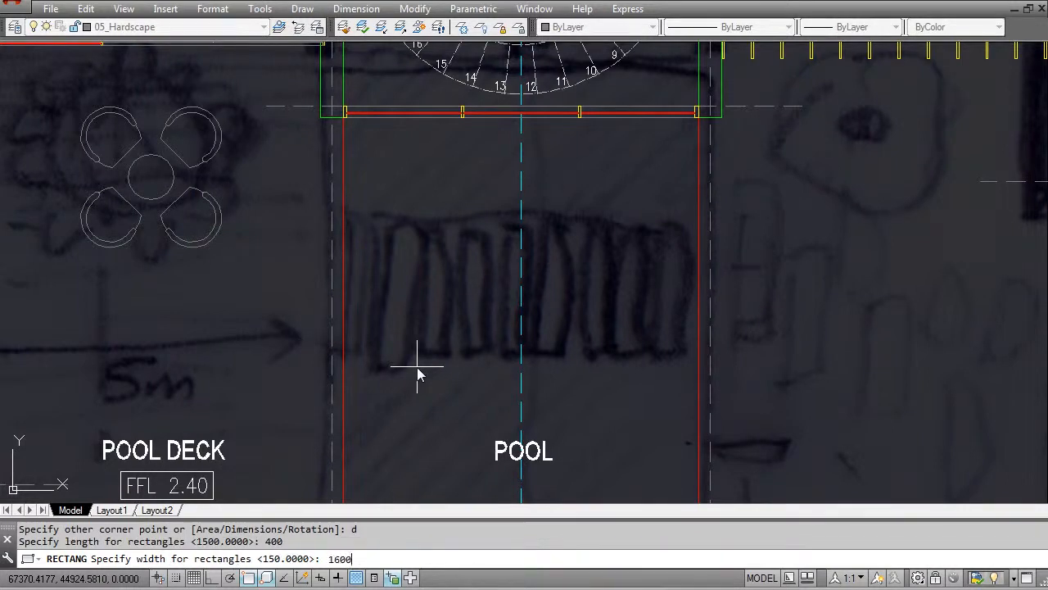
key(Return)
key(Escape)
- Move the stepping-stone rectangle by its lower corner onto the pool edge beside the pool deck
text(m)
key(Return)
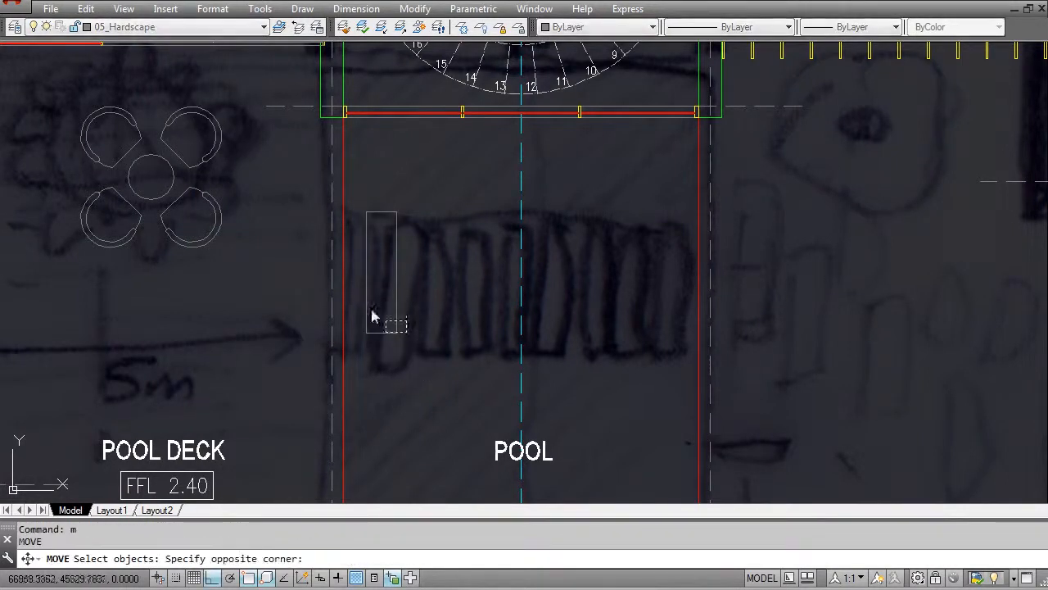
click(407, 332)
scroll(372, 303, up, 2)
click(372, 304)
key(Return)
click(356, 380)
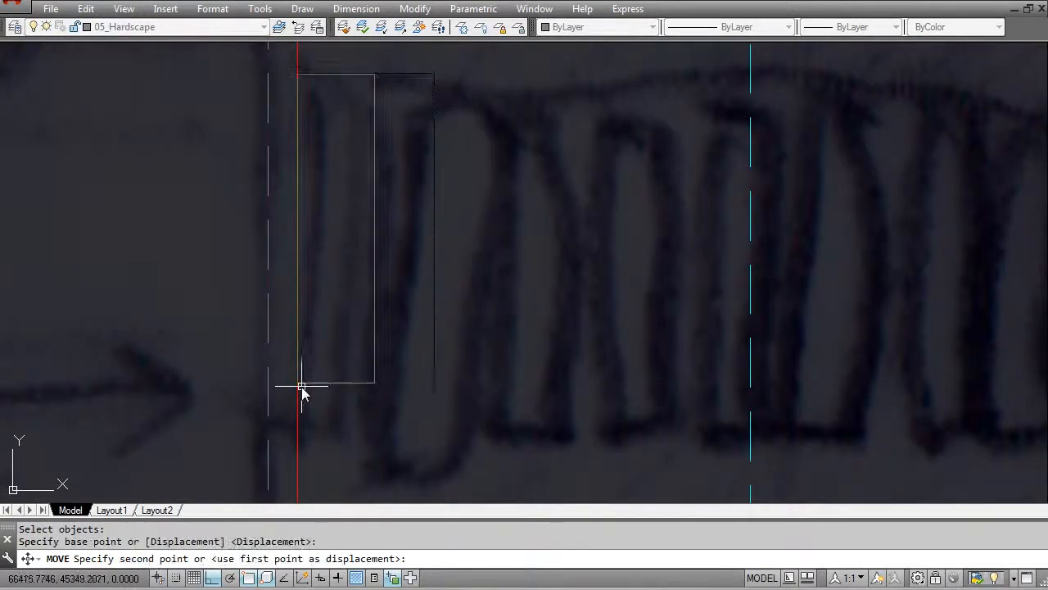
click(298, 382)
key(Escape)
key(Escape)
- Move the stepping-stone rectangle 50 mm horizontally away from the pool edge, into the pool
text(m)
key(Return)
click(392, 360)
click(368, 401)
key(Return)
click(366, 418)
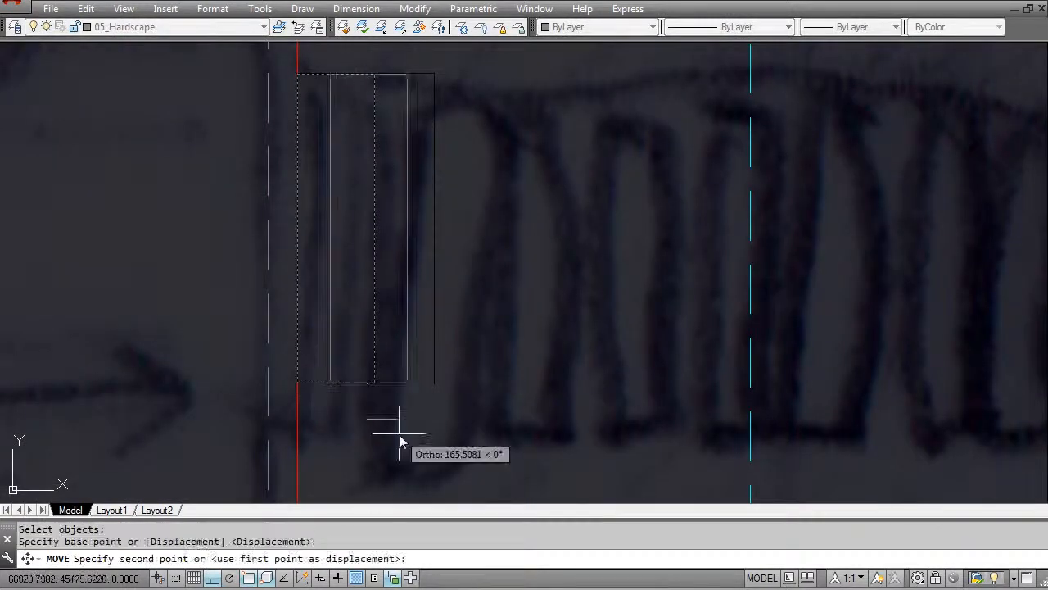
text(50)
key(Return)
key(Escape)
- Copy the stepping-stone rectangle horizontally across the pool, measuring from the pool edge to the stone's far side to repeat the gap
text(co)
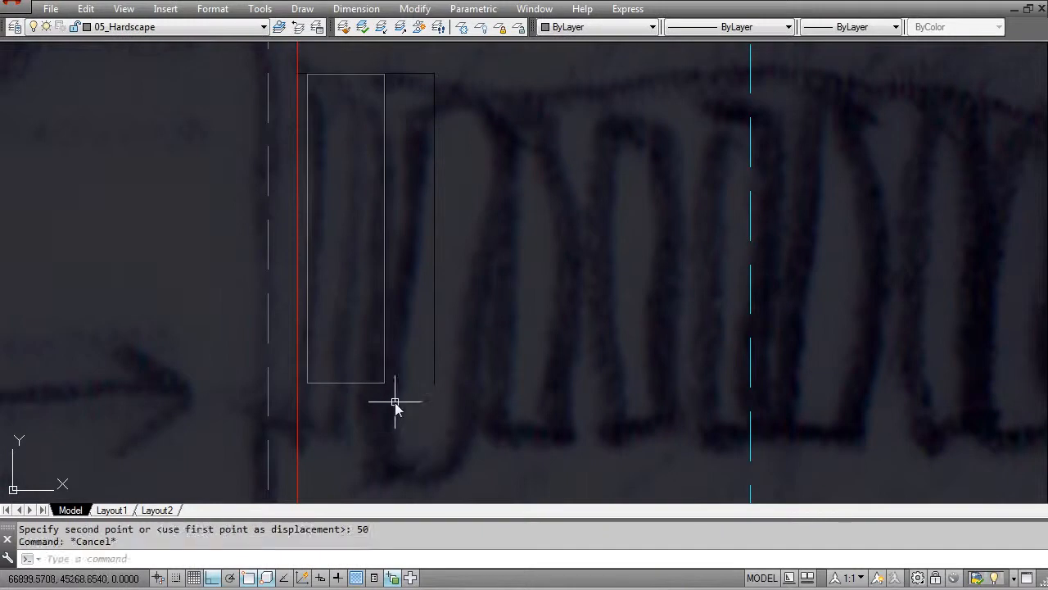
key(Return)
click(384, 381)
key(Return)
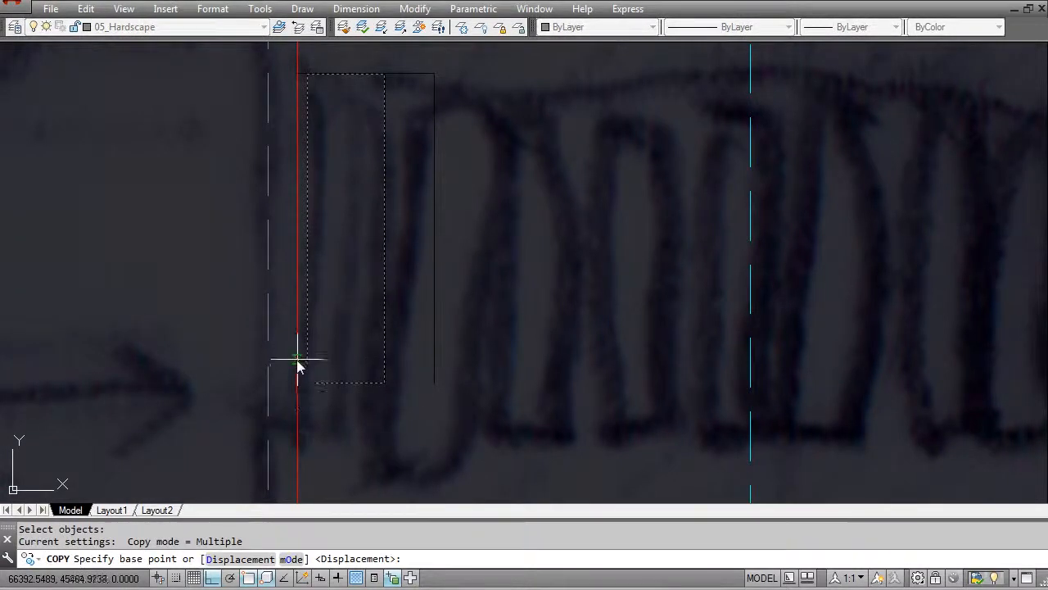
scroll(290, 350, up, 3)
click(308, 361)
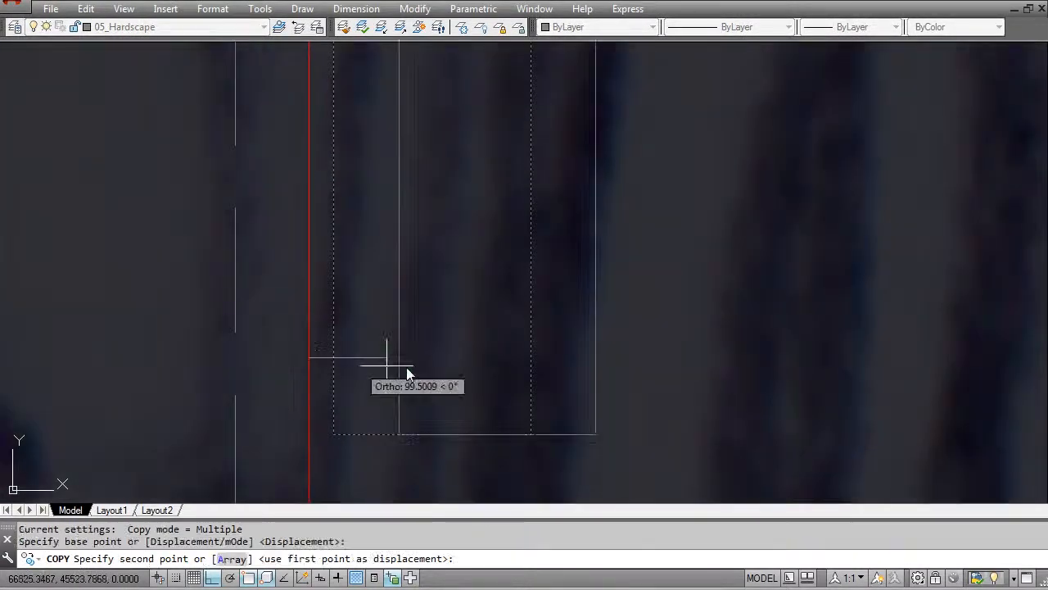
scroll(532, 363, down, 4)
scroll(530, 358, down, 2)
key(Return)
key(Return)
- Copy the two stepping stones horizontally, from the pool edge to the second stone's far side, to continue the evenly spaced row
click(554, 384)
click(528, 369)
scroll(489, 345, up, 2)
key(Return)
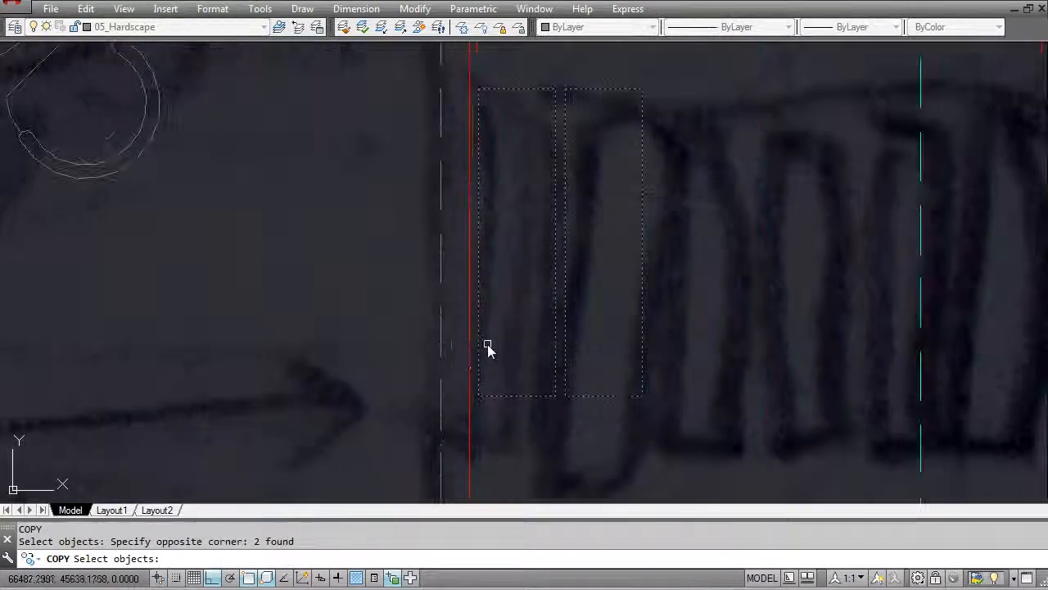
click(472, 342)
click(644, 351)
key(Return)
key(Return)
- Copy the four stepping stones horizontally twice in succession so the evenly spaced row spans the full pool width
click(765, 426)
click(516, 359)
key(Return)
click(472, 354)
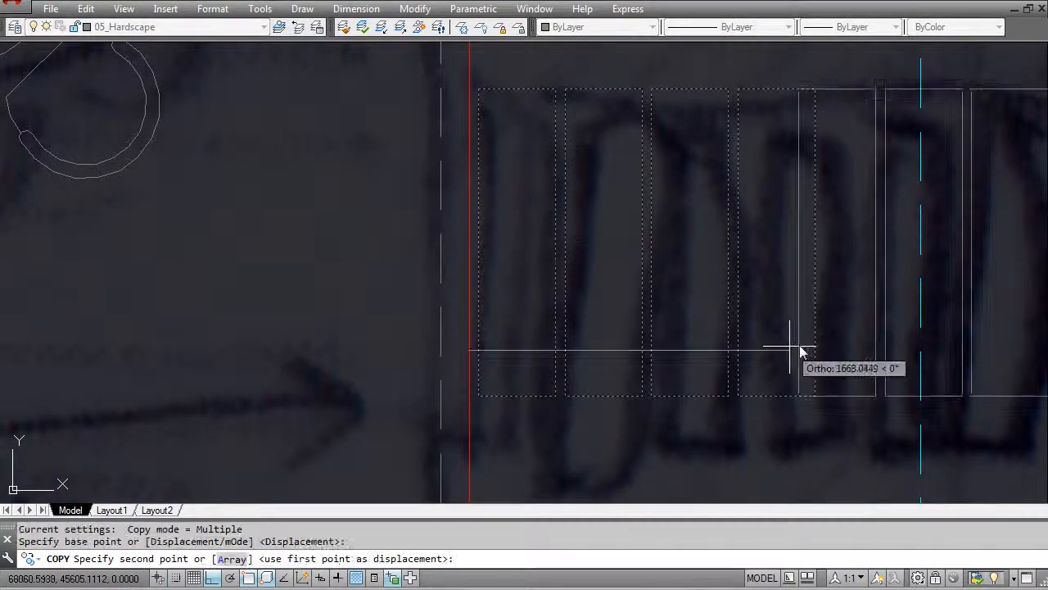
click(814, 356)
scroll(794, 361, down, 3)
scroll(647, 327, up, 4)
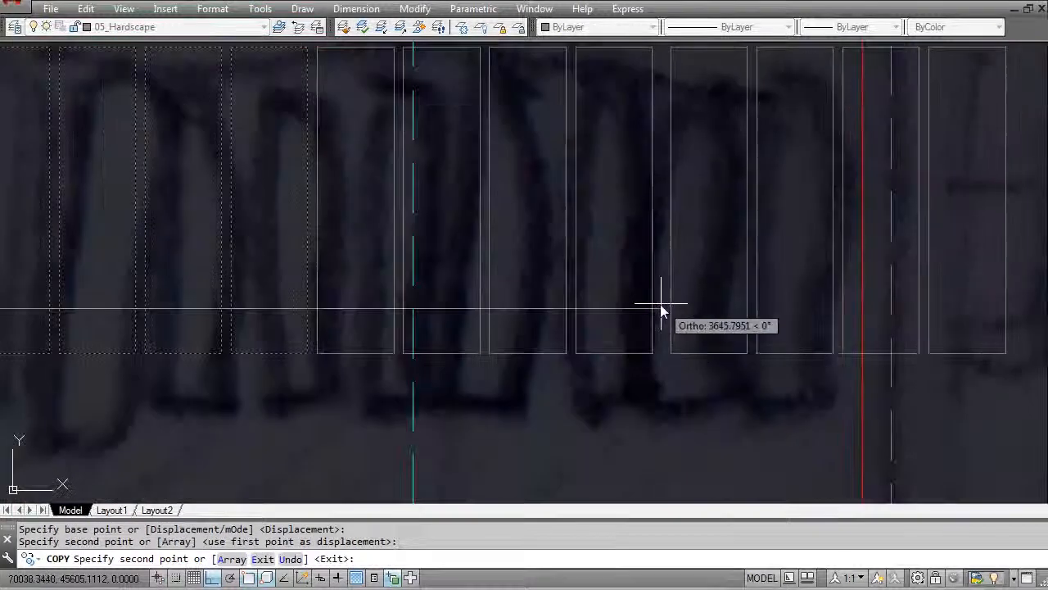
key(Escape)
- Erase the last two stepping stones that cross or lie beyond the pool edge opposite the pool deck
text(e)
key(Return)
click(819, 351)
click(798, 279)
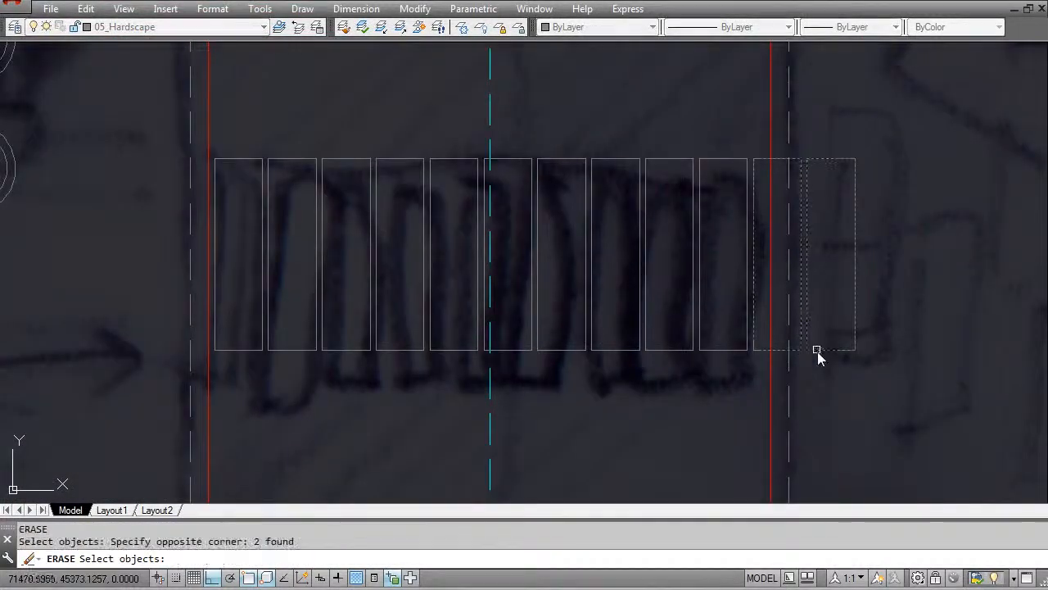
key(Return)
- Scale all ten stepping stones by reference from the deck-side pool edge, stretching the row's length plus end gap to the opposite pool edge
scroll(716, 304, down, 2)
scroll(746, 229, up, 2)
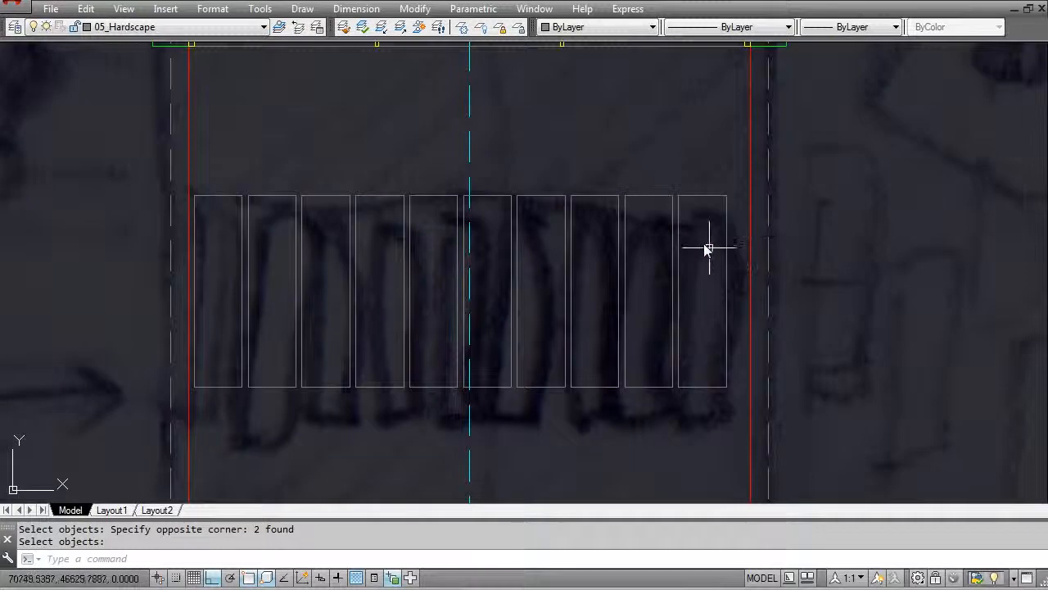
scroll(702, 251, down, 2)
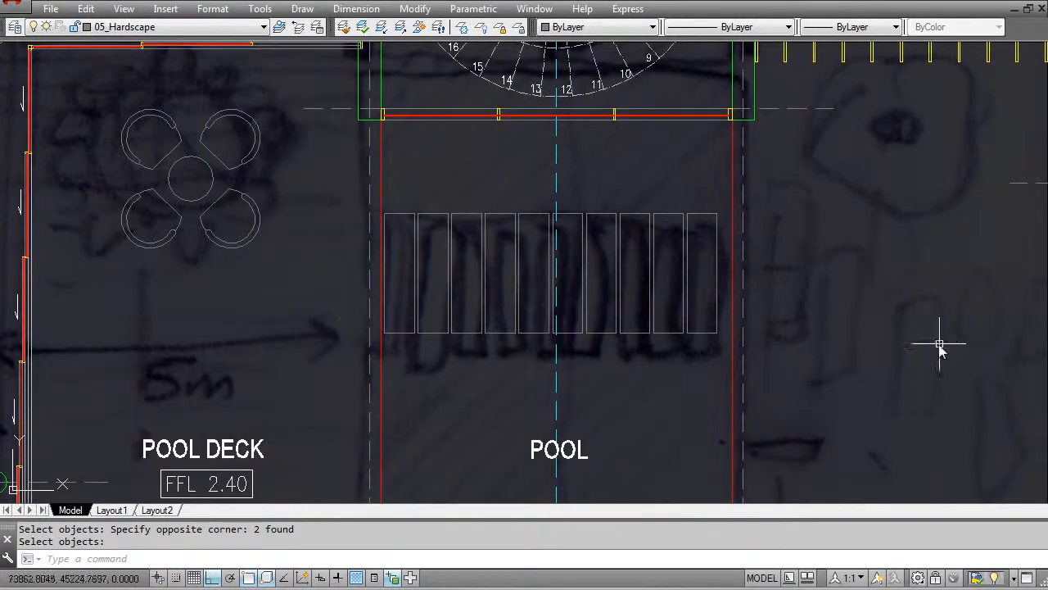
scroll(443, 240, up, 2)
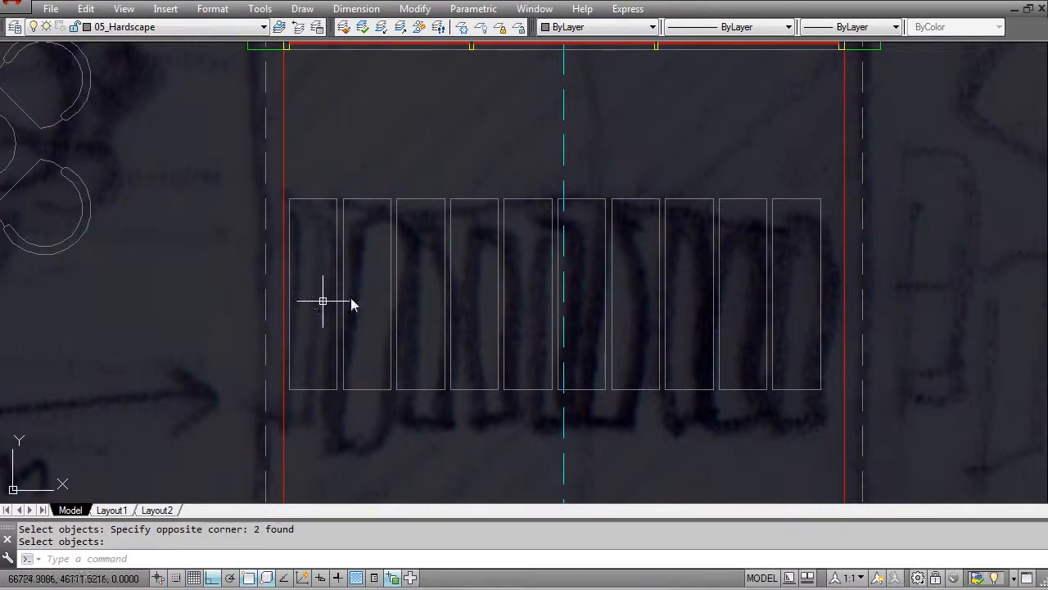
key(Escape)
click(823, 394)
click(576, 350)
click(547, 402)
click(309, 358)
scroll(287, 391, up, 5)
key(Return)
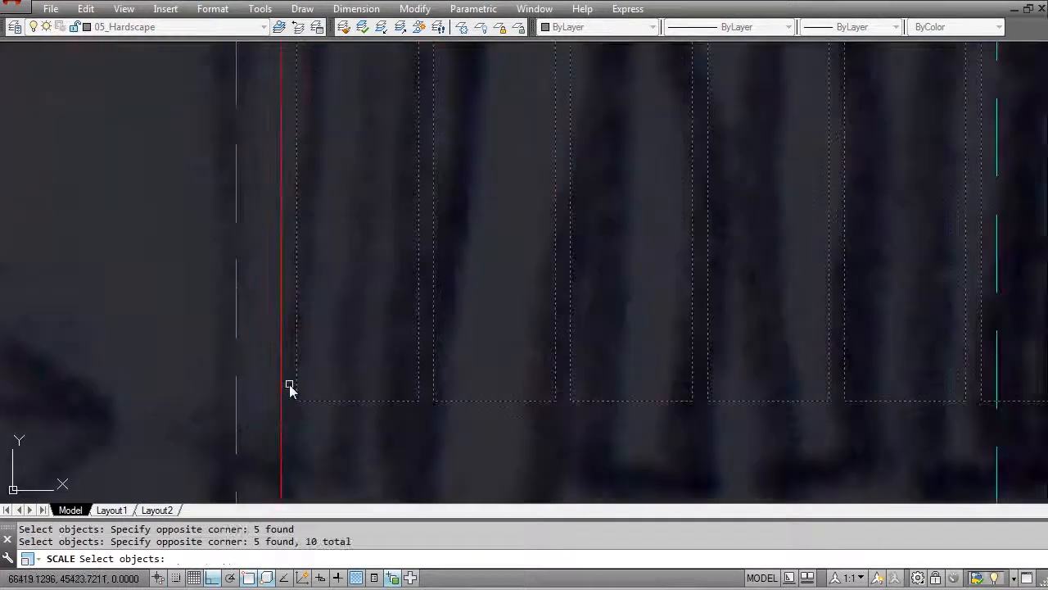
click(281, 375)
text(r)
key(Return)
click(281, 375)
scroll(304, 376, down, 2)
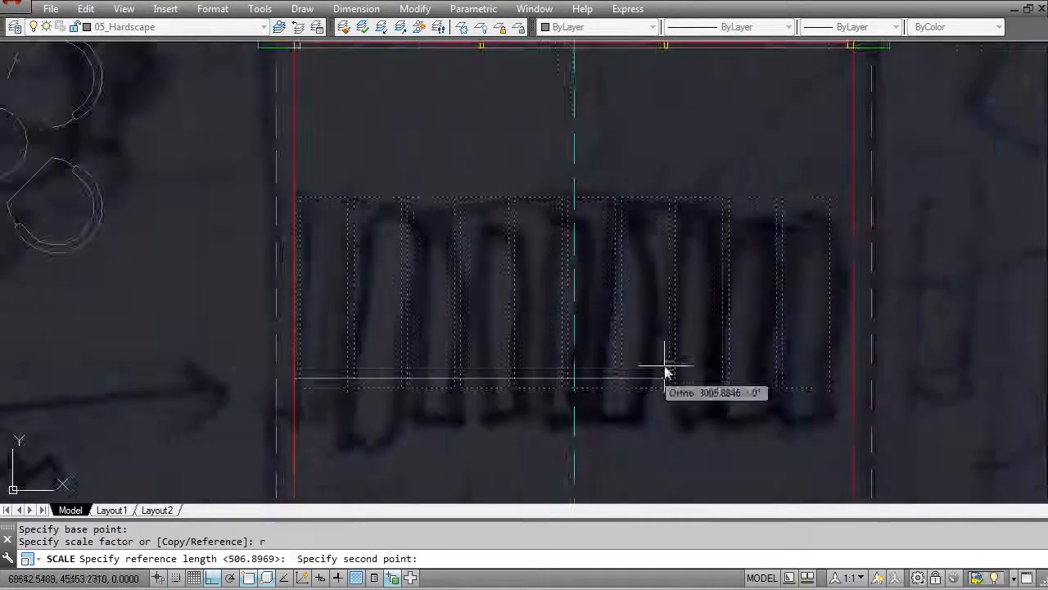
scroll(823, 358, up, 1)
middle_drag(823, 358, 464, 340)
scroll(467, 341, up, 3)
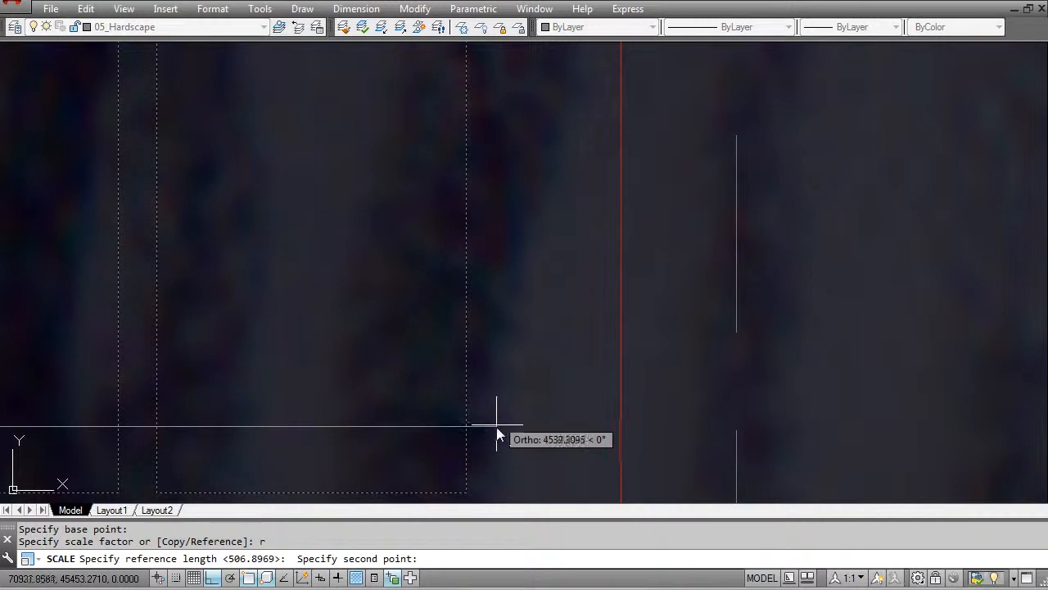
click(496, 423)
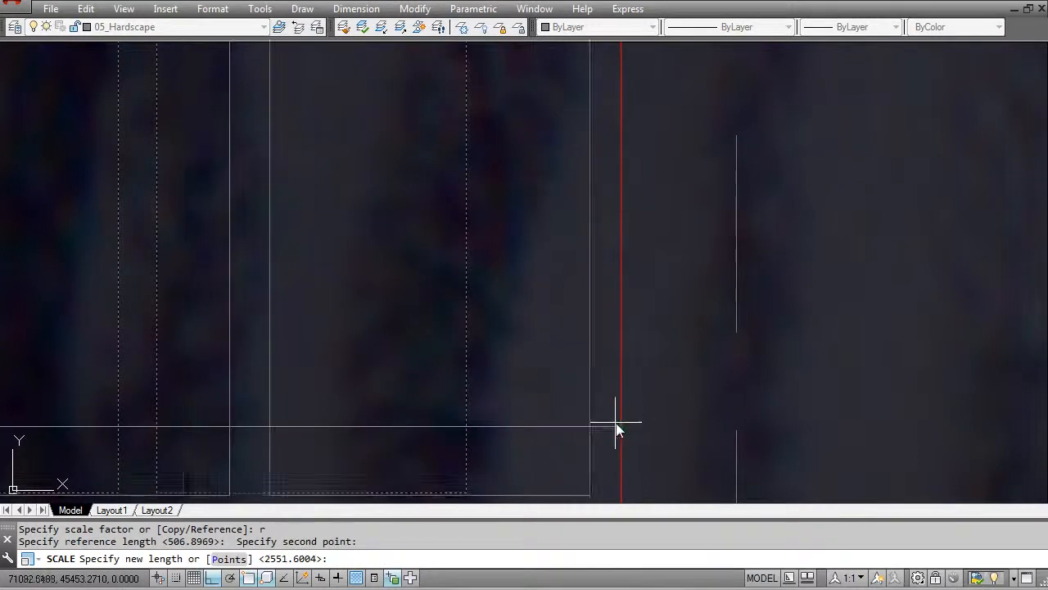
click(615, 422)
scroll(555, 324, down, 10)
middle_drag(556, 320, 690, 327)
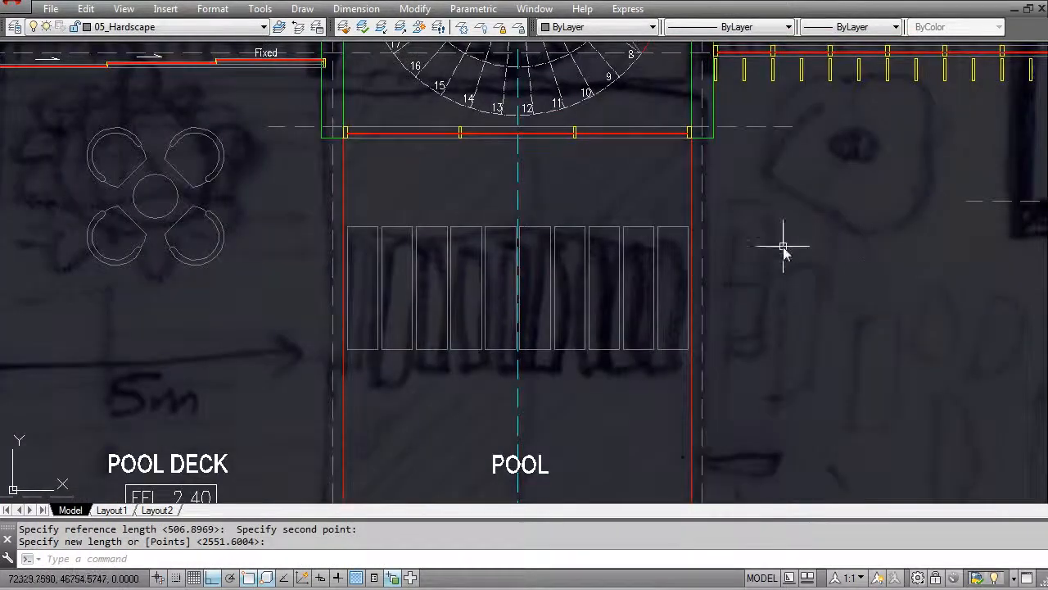
- Review the hardscape and sketch underlay around the ground floor plan, including the pool surroundings, and the neighbouring floor plan
scroll(721, 234, down, 4)
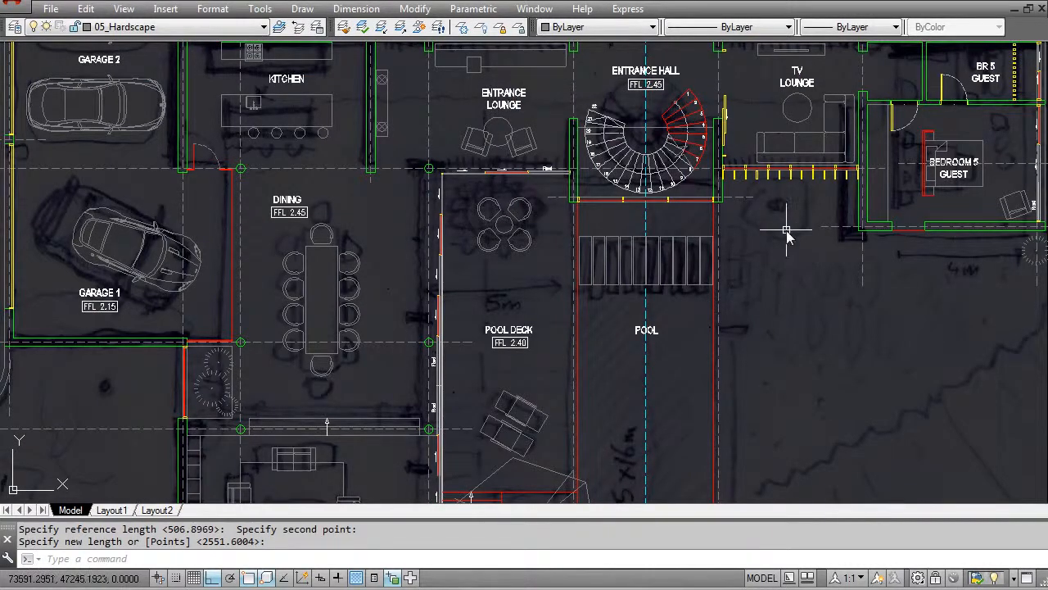
scroll(643, 223, down, 3)
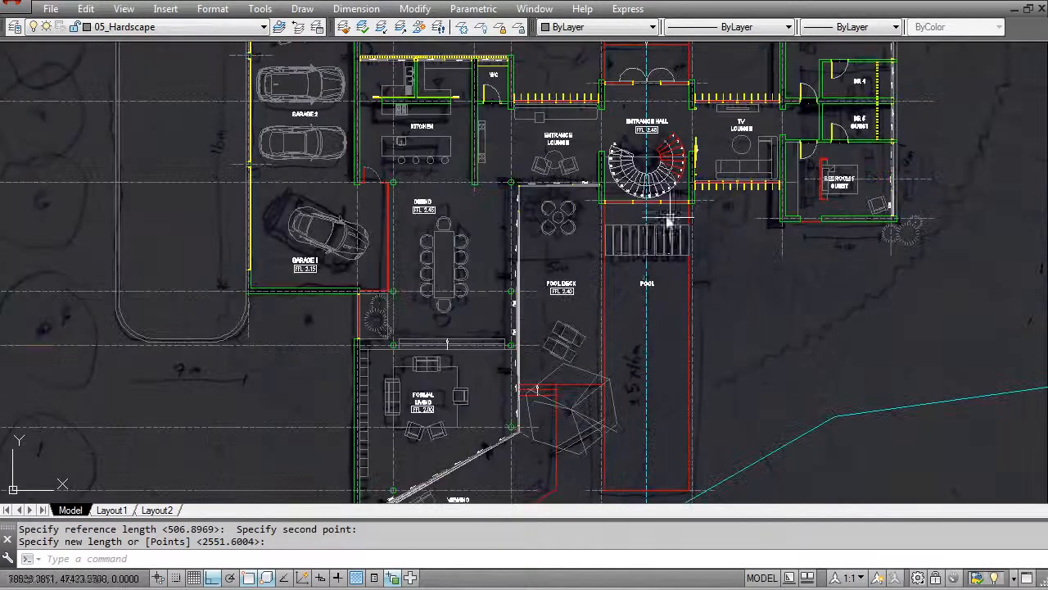
scroll(665, 234, down, 2)
scroll(667, 291, up, 4)
middle_drag(696, 314, 636, 257)
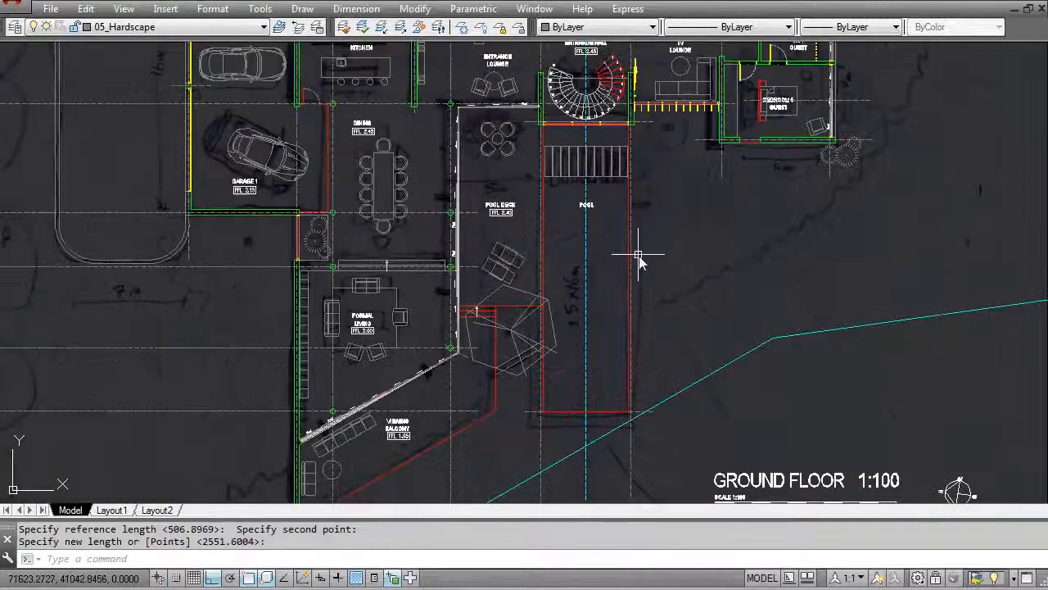
scroll(594, 354, down, 4)
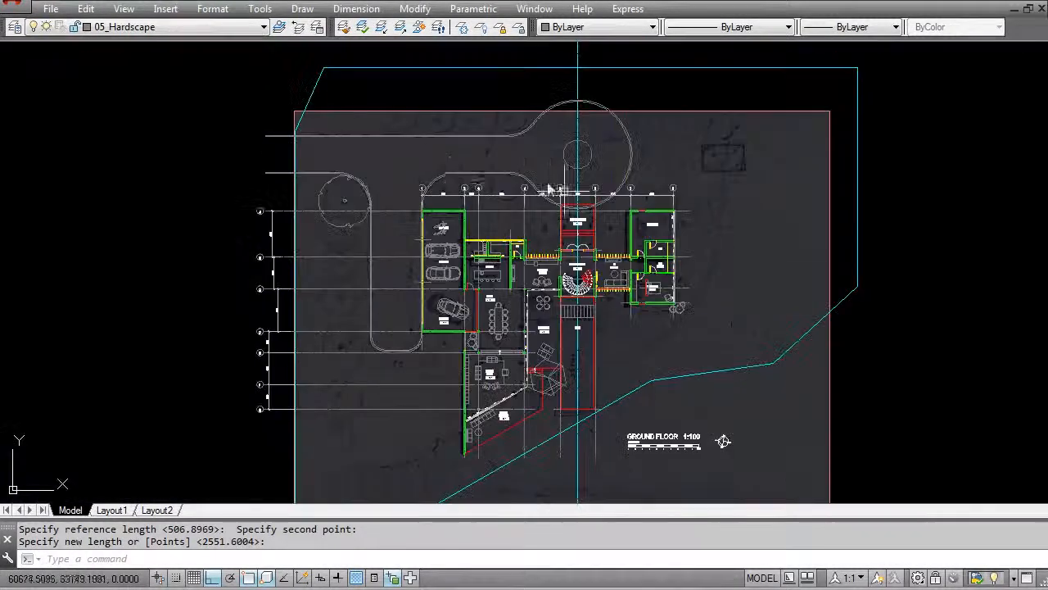
scroll(573, 358, up, 3)
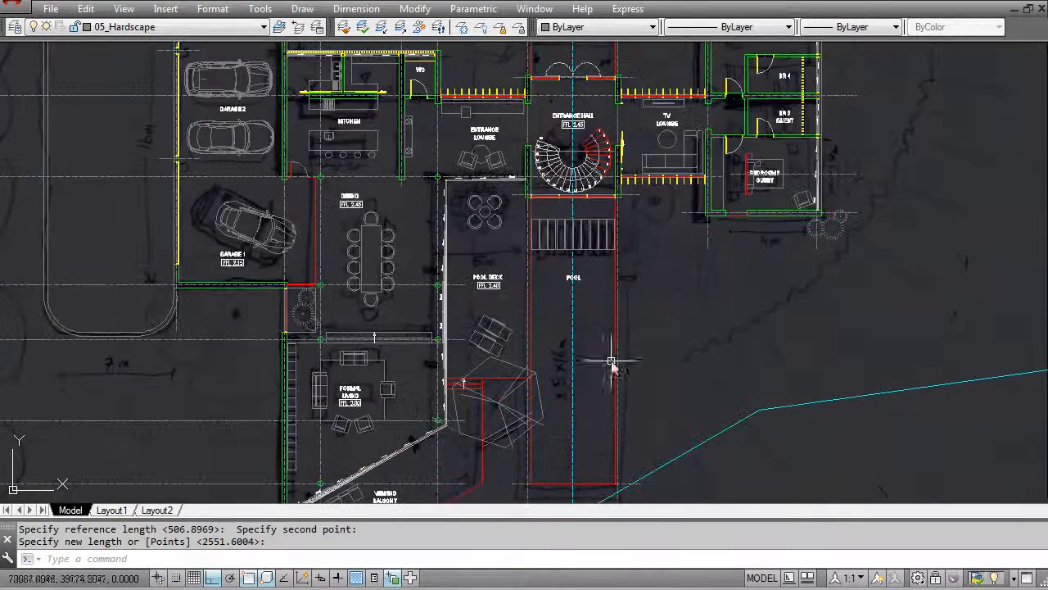
scroll(530, 215, up, 3)
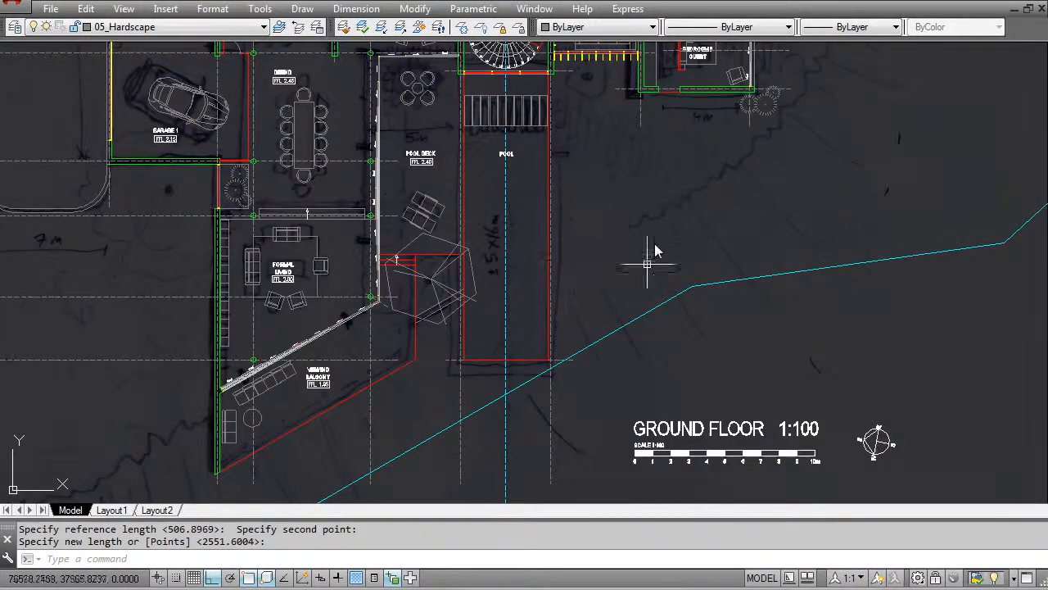
key(Escape)
middle_drag(515, 212, 553, 275)
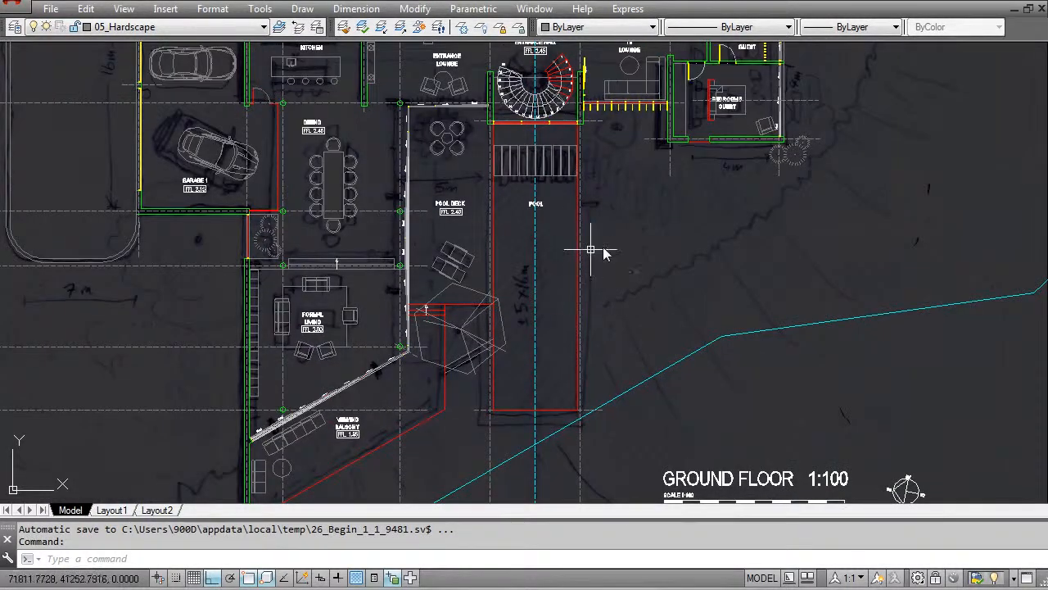
scroll(596, 314, down, 3)
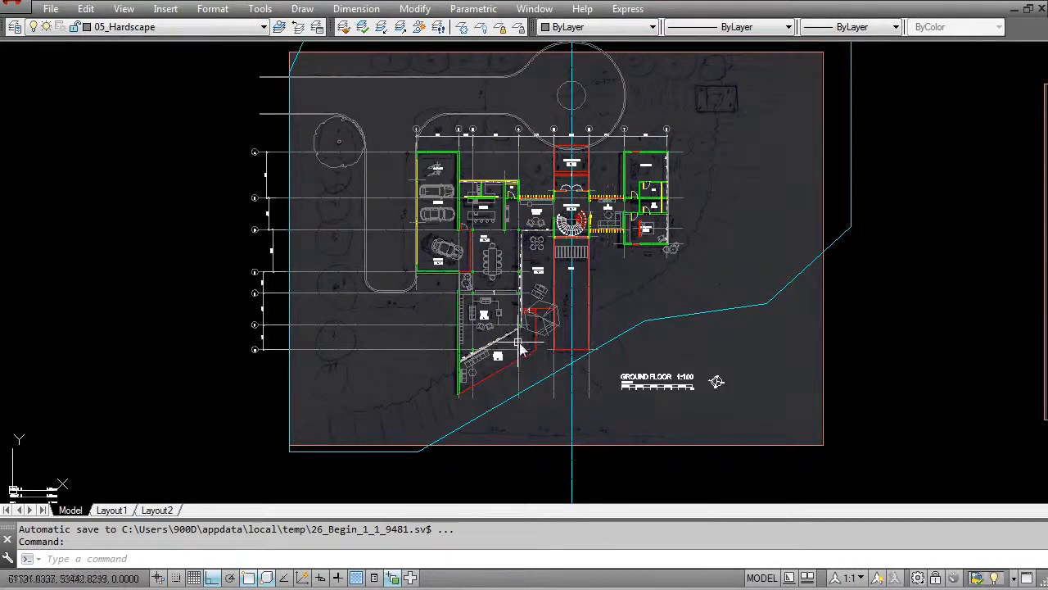
middle_drag(521, 236, 445, 254)
scroll(445, 253, up, 2)
scroll(445, 254, down, 2)
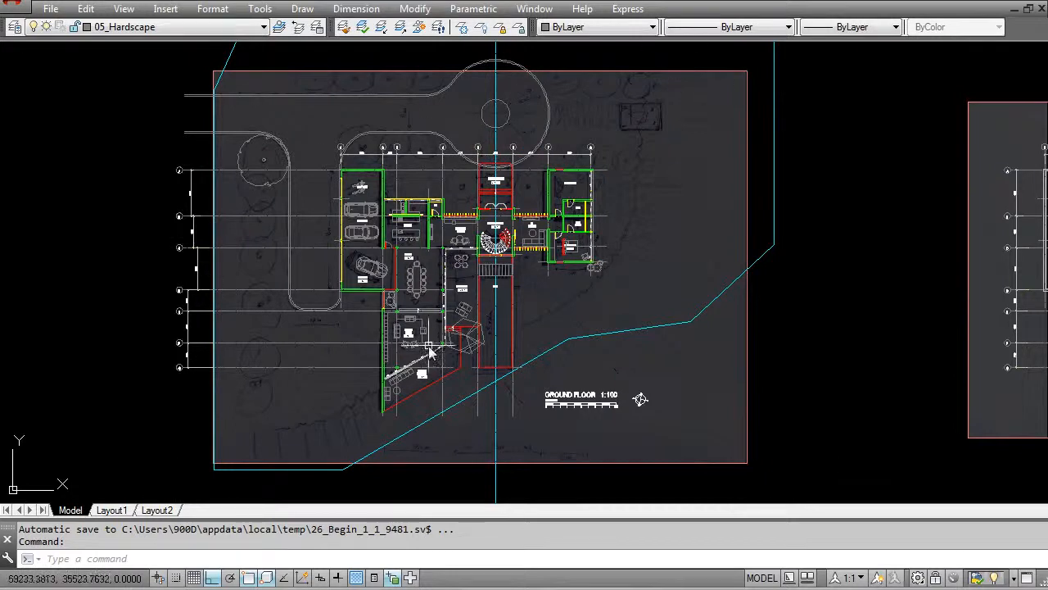
scroll(429, 351, down, 3)
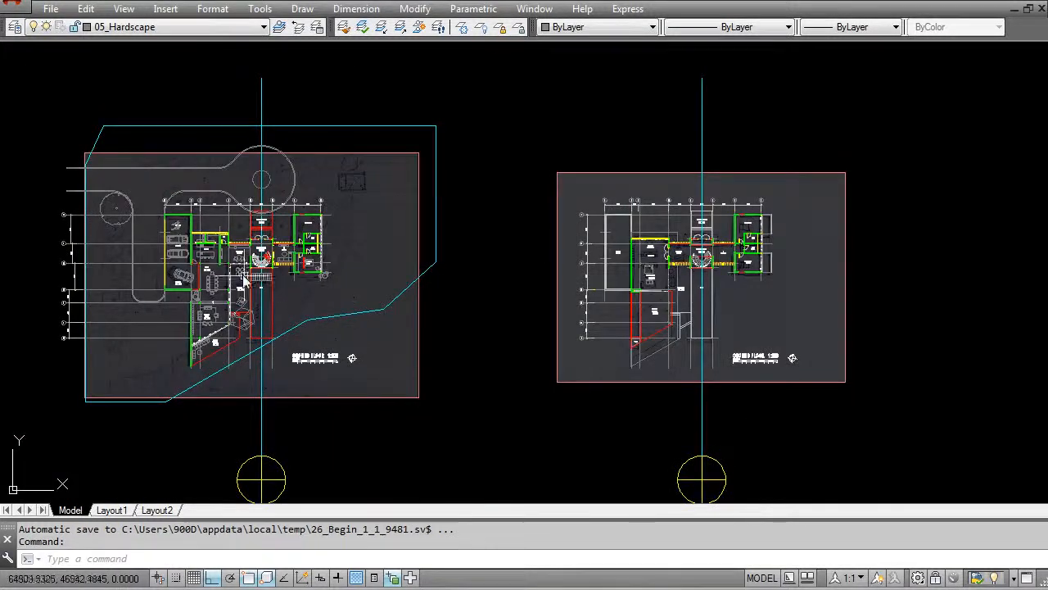
middle_drag(245, 280, 283, 275)
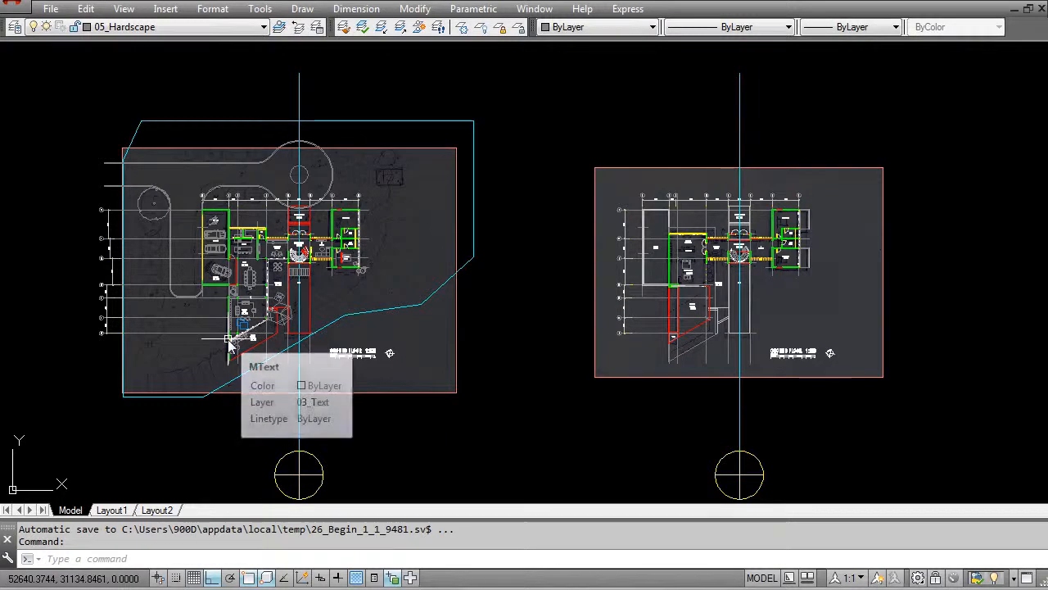